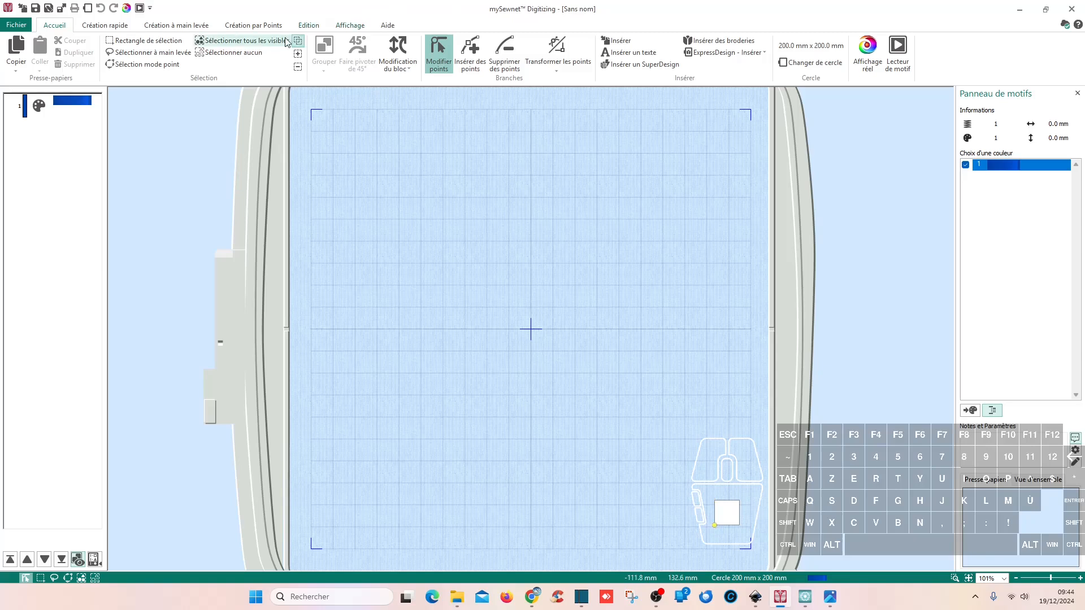
Turn off the satin line for stitch creation, leaving the standard fill enabled
click(252, 26)
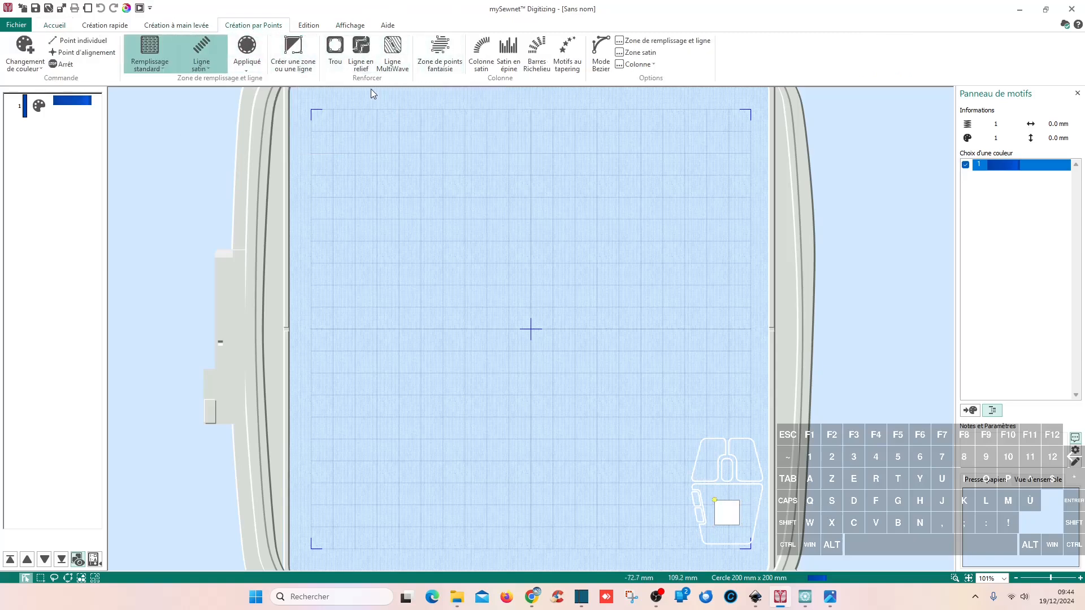
click(216, 54)
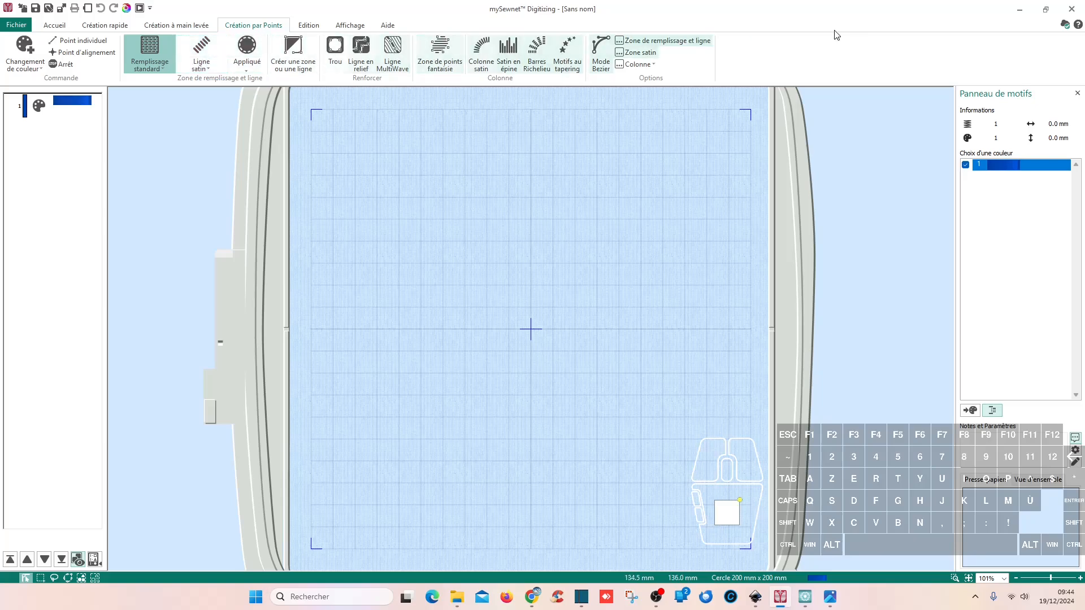
Hide the digitizing window, examine the hand-drawn zipped pouch sketch in the photo viewer, and close the photo
click(1018, 11)
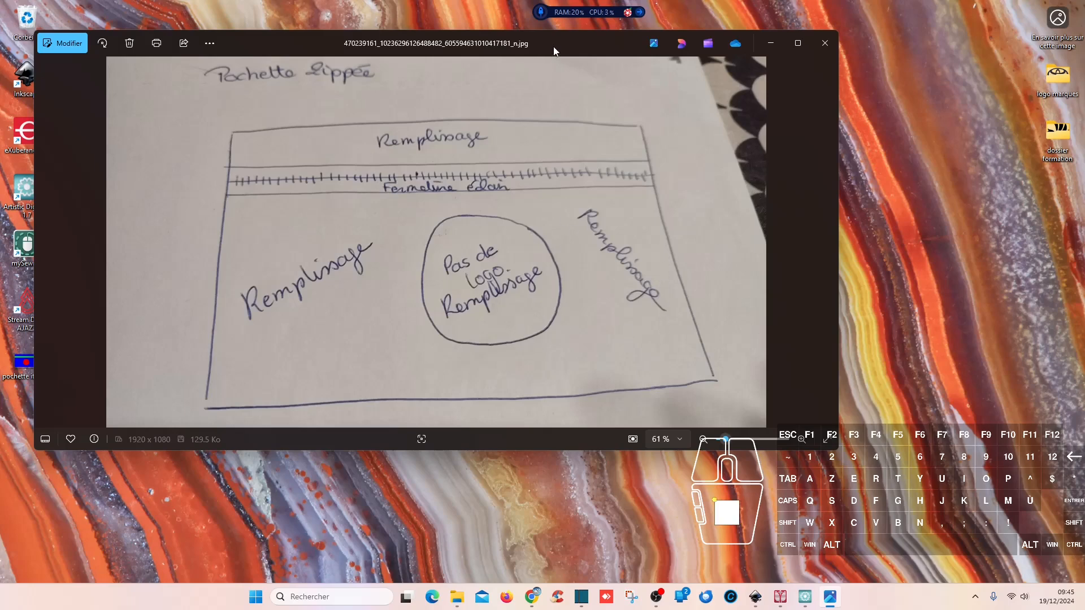
drag(554, 47, 633, 70)
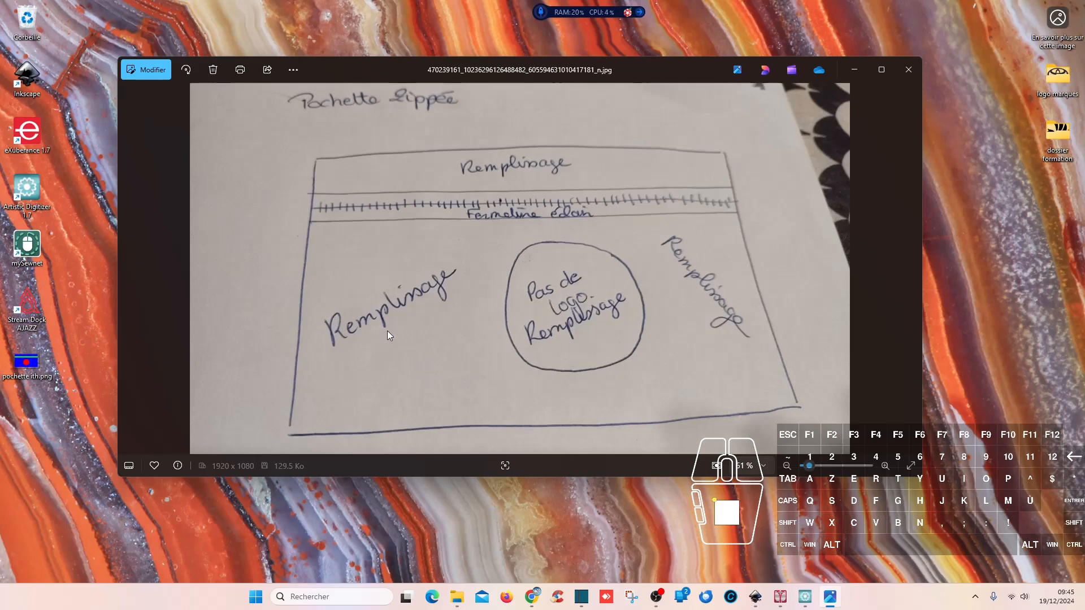
mouse_move(643, 73)
mouse_down()
mouse_move(662, 57)
mouse_move(658, 76)
mouse_up()
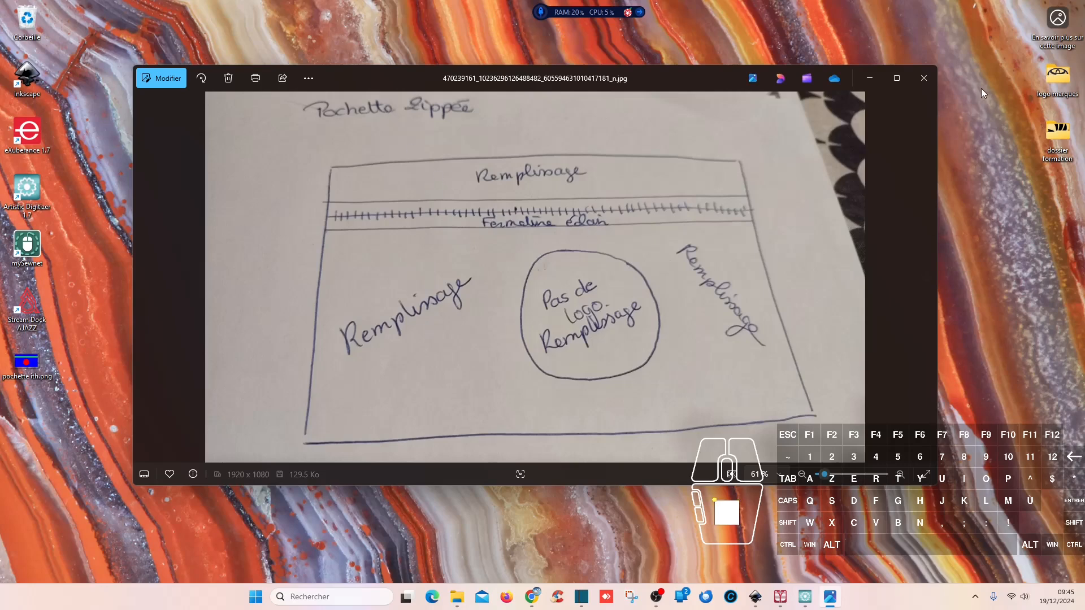
click(924, 83)
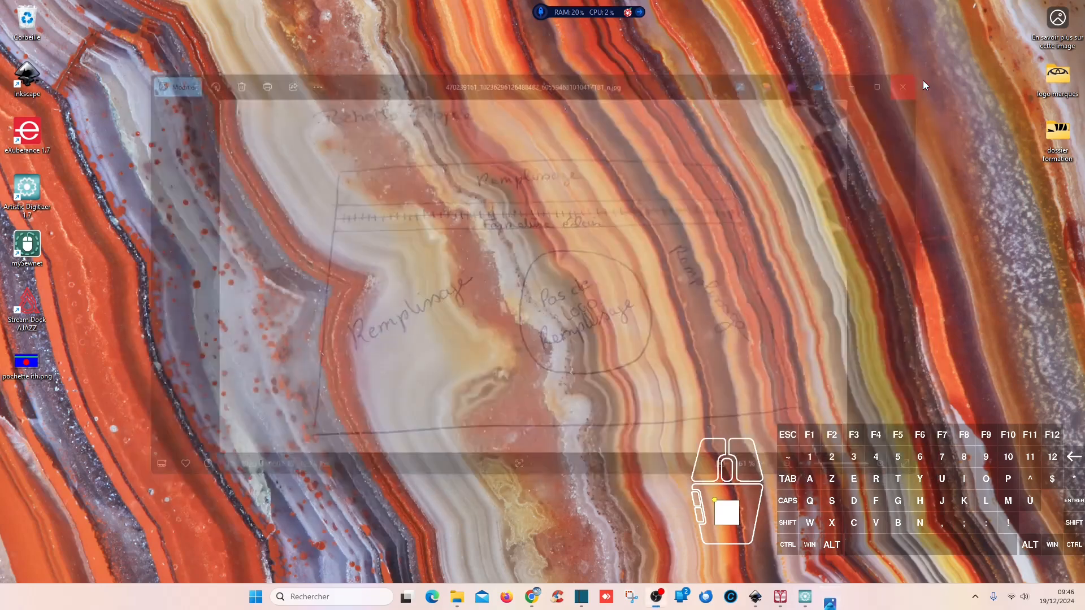
Switch to Inkscape and close the Export panel so only the layers and objects list remains
click(769, 595)
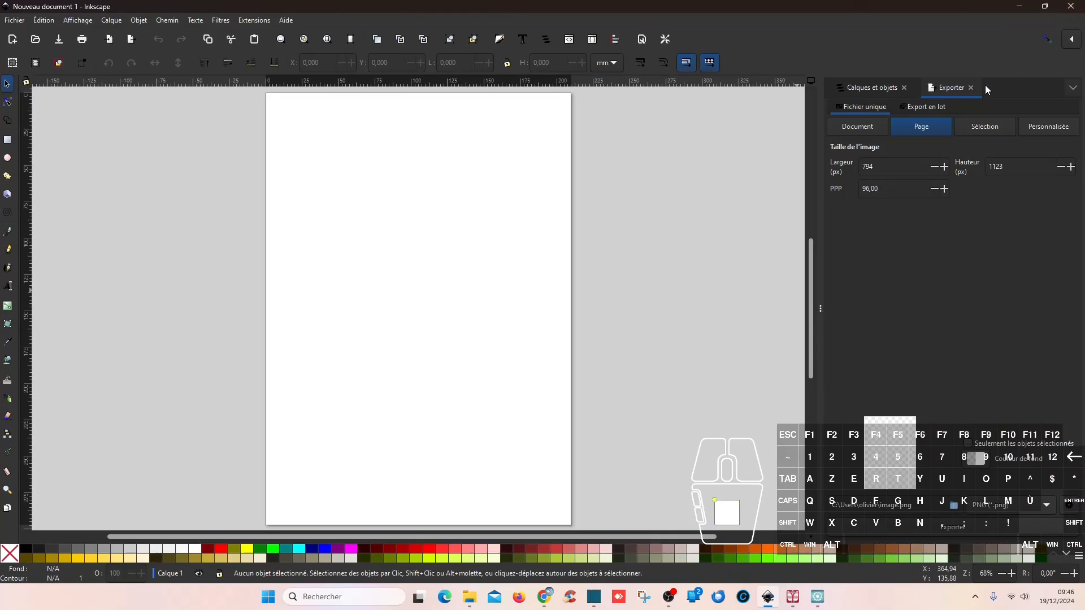
click(971, 88)
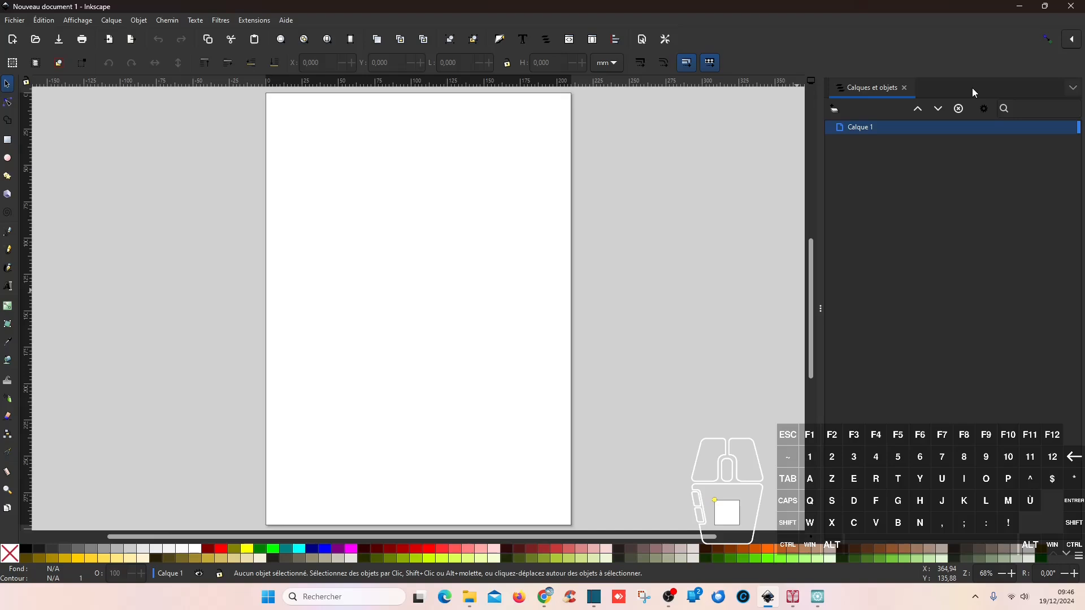
Import the pouch sketch photo from the file explorer and scale it proportionally about its centre to about 185 × 104 mm
click(470, 597)
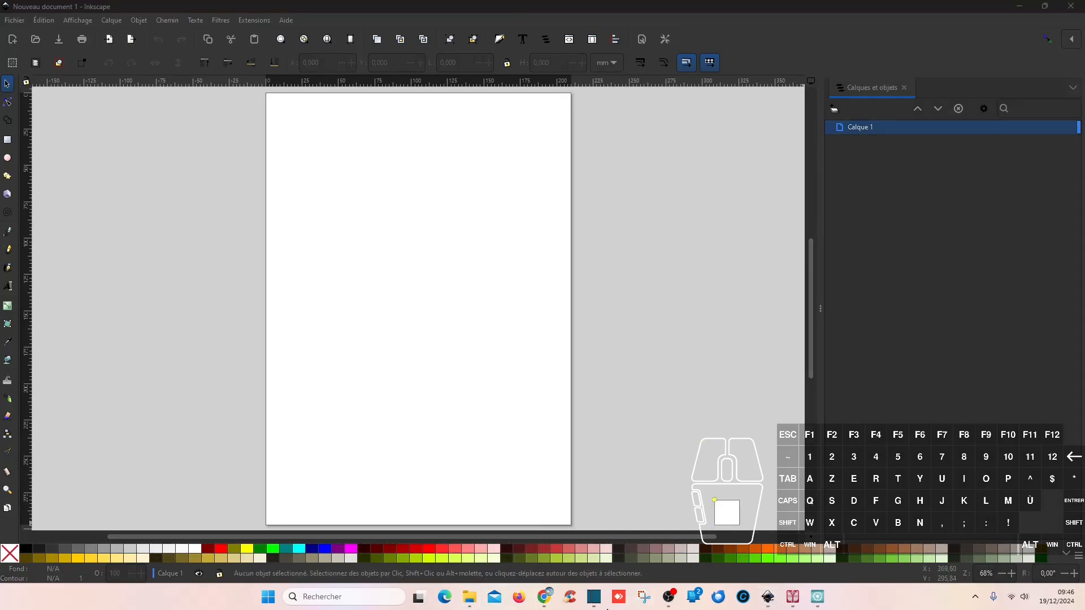
click(471, 597)
drag(1084, 282, 434, 271)
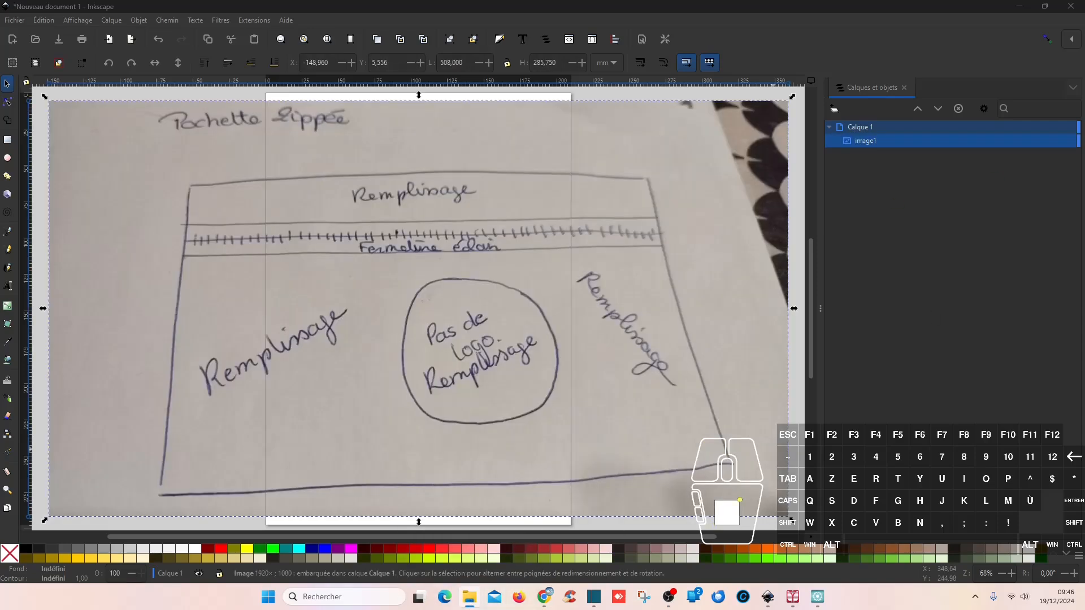
click(1084, 282)
ctrl+scroll(400, 266, down, 2)
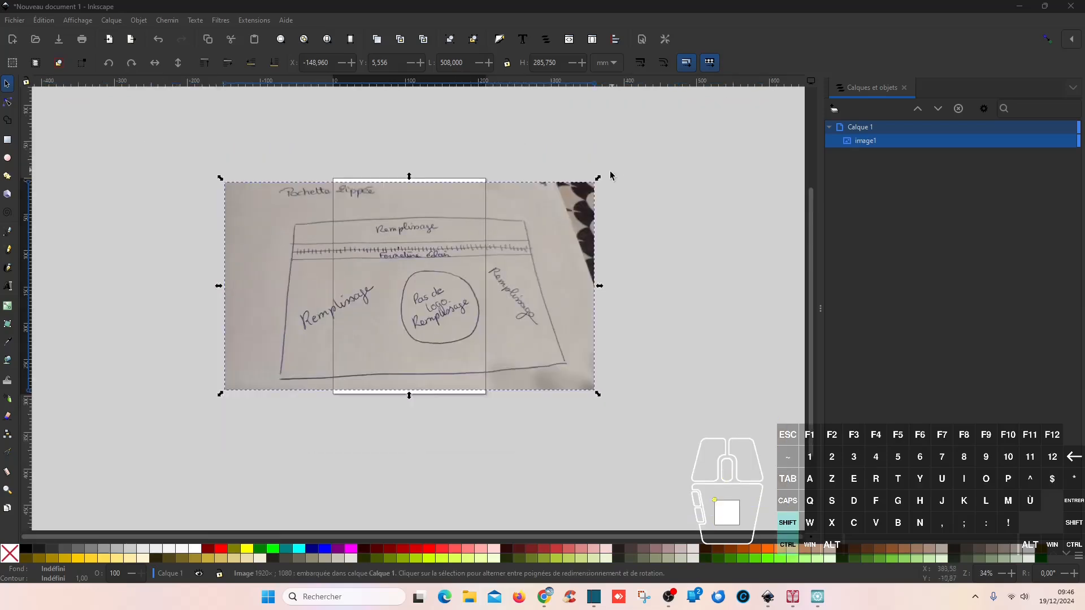
drag(597, 183, 496, 247)
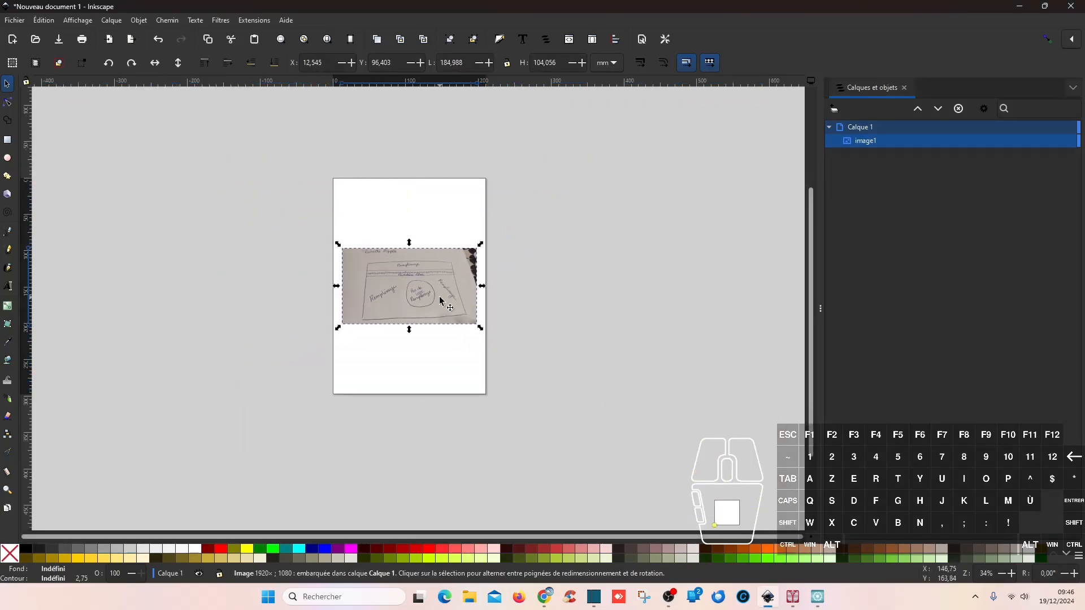
Rename the layer holding the sketch photo as "original" and lock it
ctrl+scroll(411, 291, up, 1)
ctrl+scroll(410, 291, up, 2)
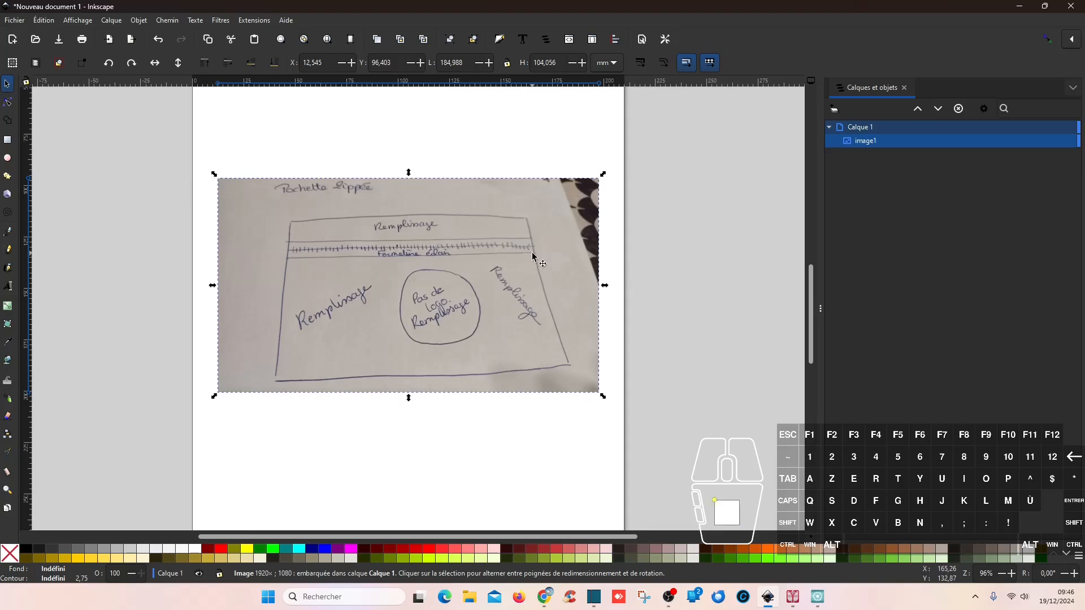
ctrl+scroll(505, 271, up, 2)
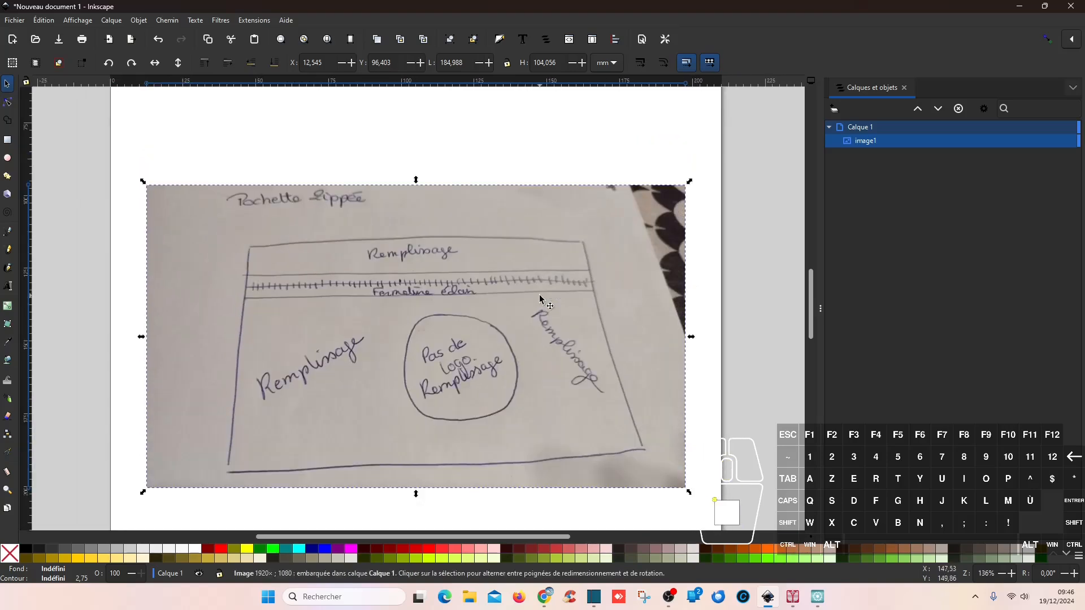
scroll(560, 339, down, 1)
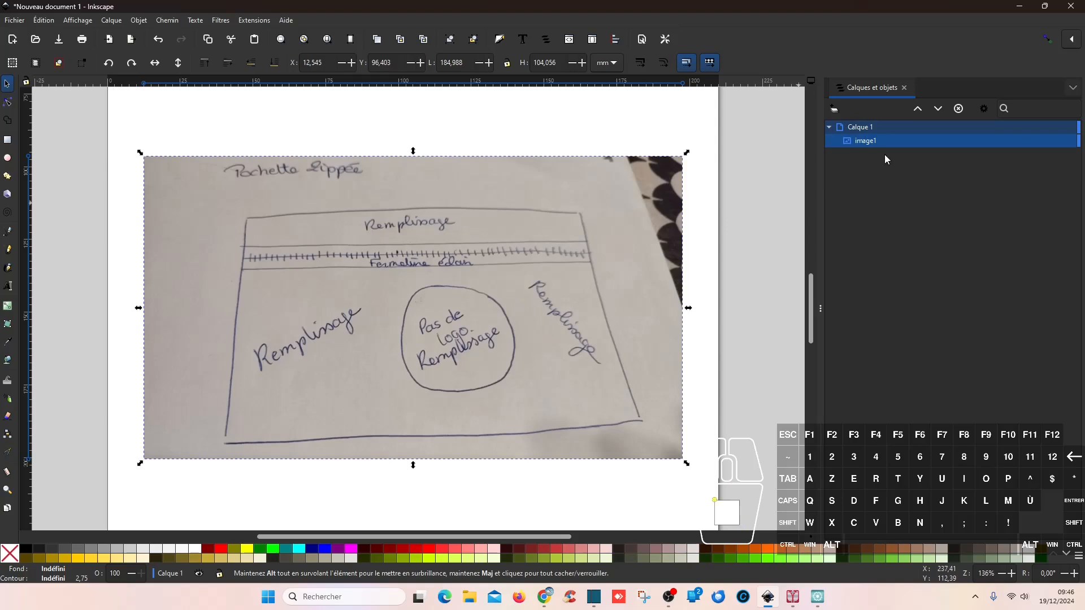
double_click(867, 127)
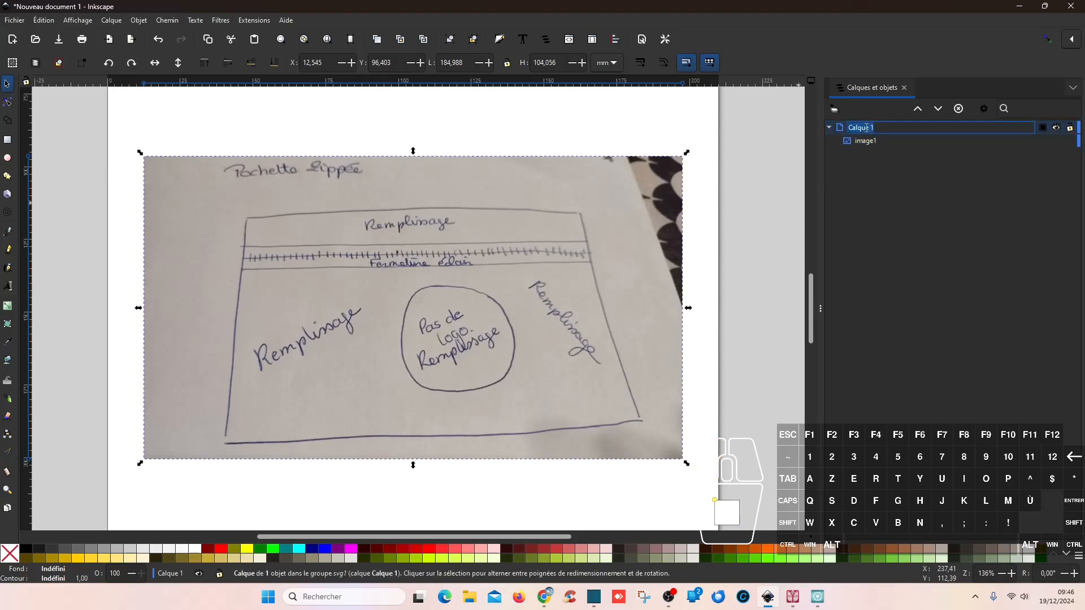
text(original)
key(Return)
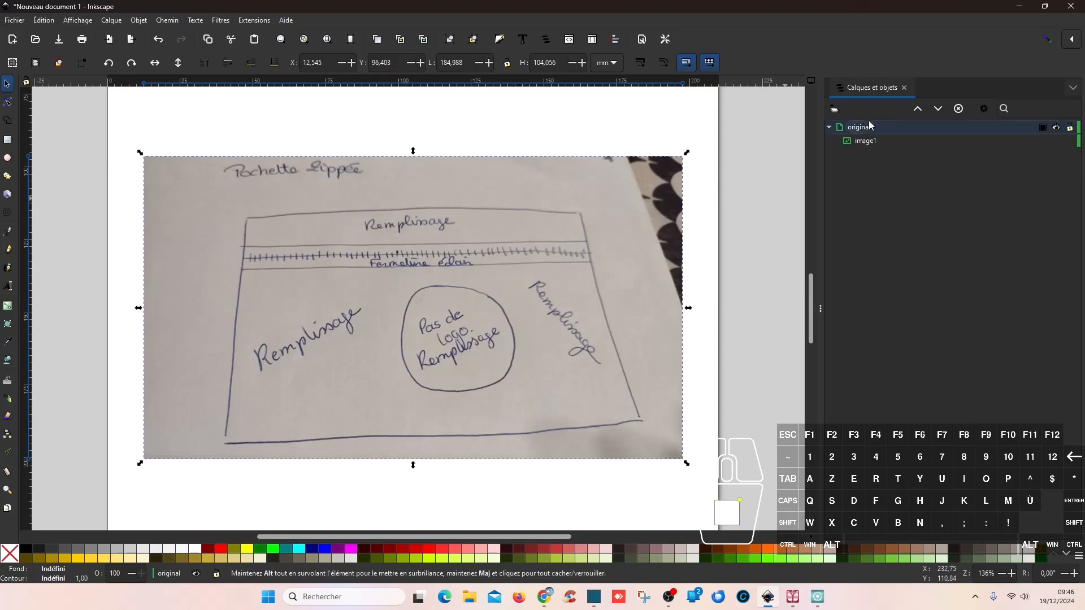
click(866, 141)
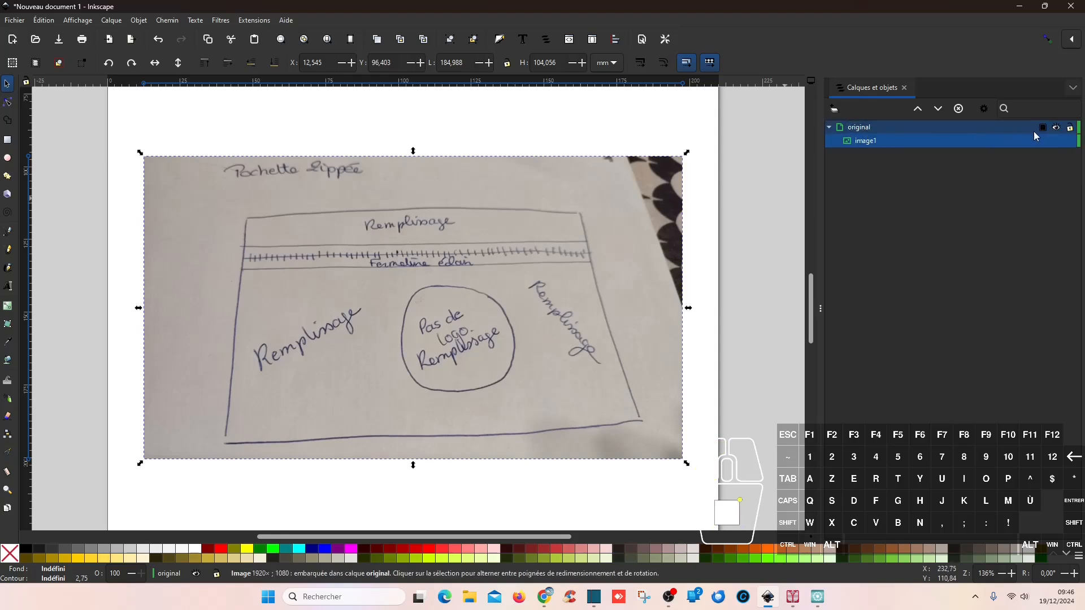
click(1070, 128)
Add a new layer named "dessin" above the original layer
click(835, 109)
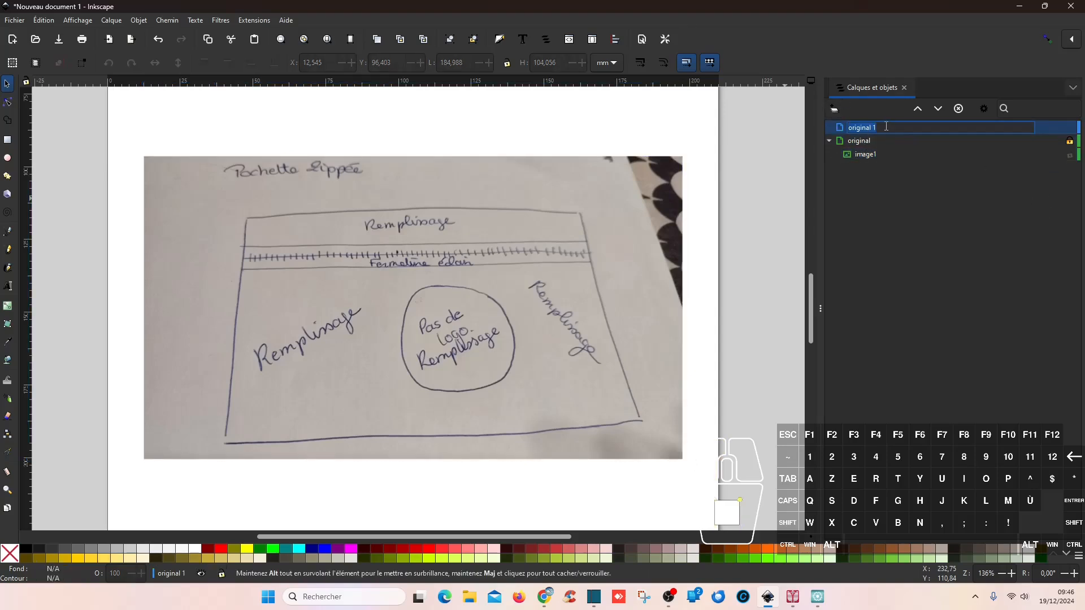
text(dessin)
key(Return)
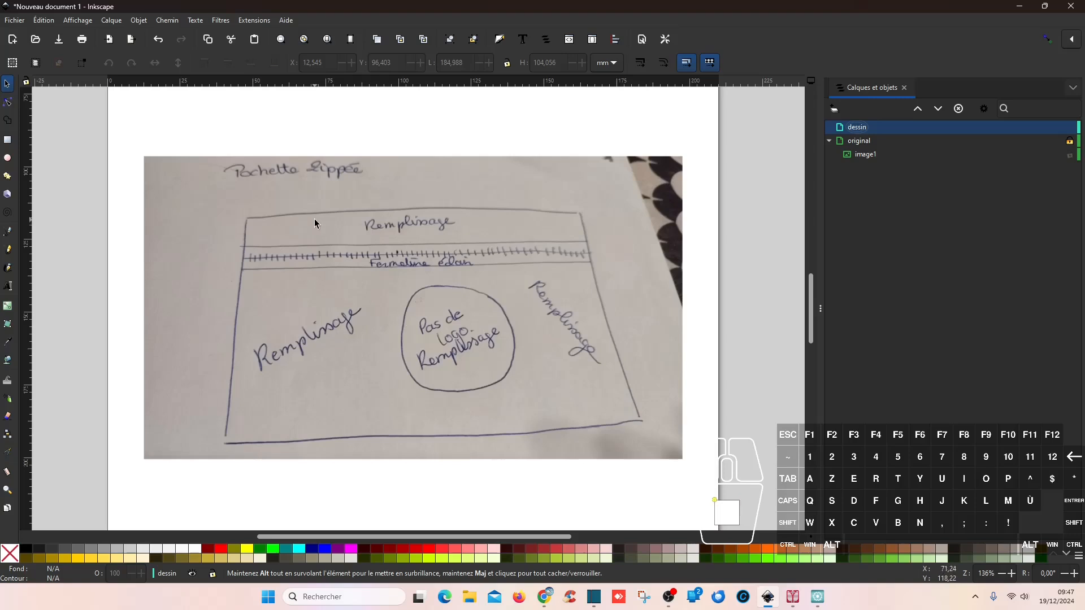
Draw a rectangle about 143 × 81 mm around the sketched pouch outline and name it "pochette"
click(7, 140)
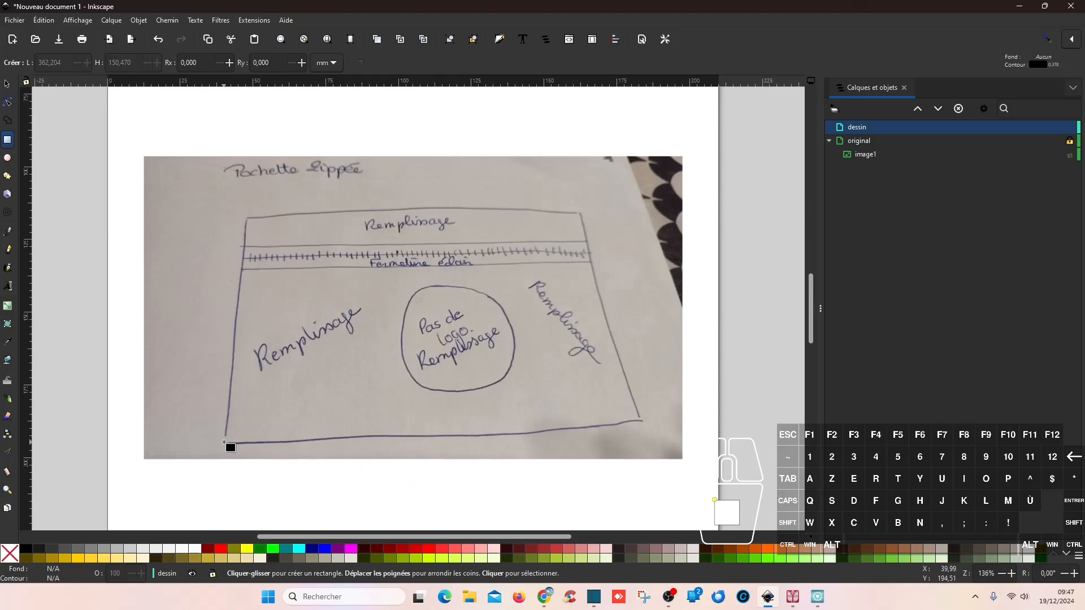
key(ctrl)
drag(224, 442, 641, 207)
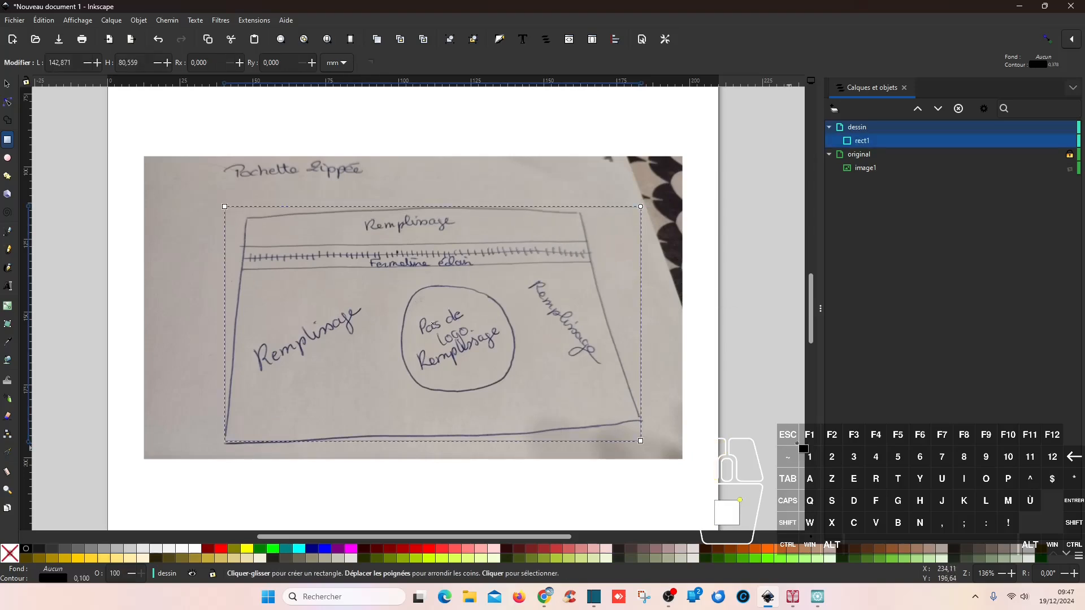
double_click(871, 141)
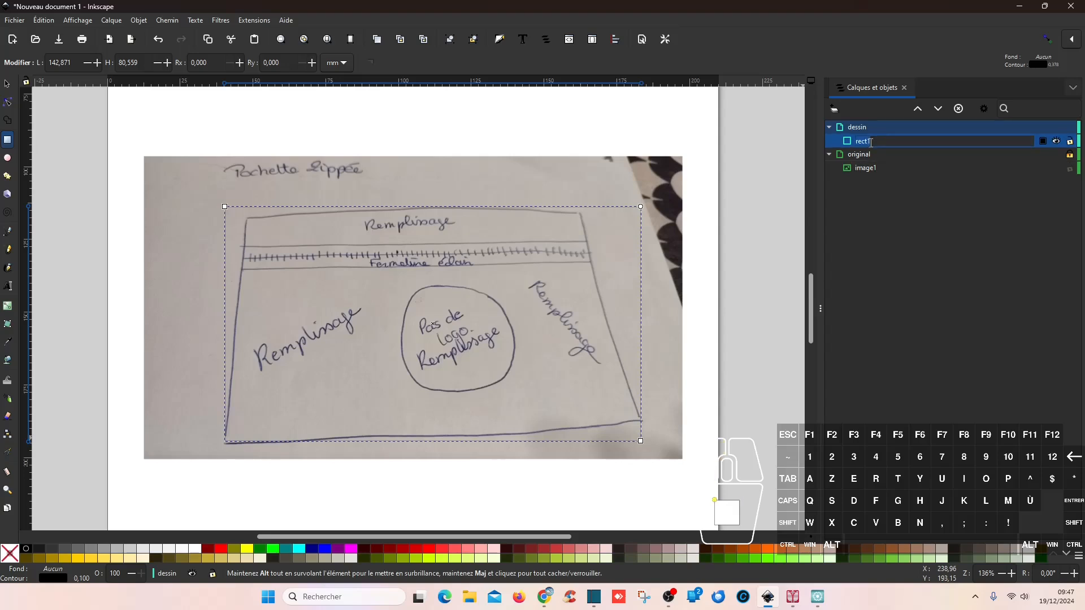
text(pochette)
key(Return)
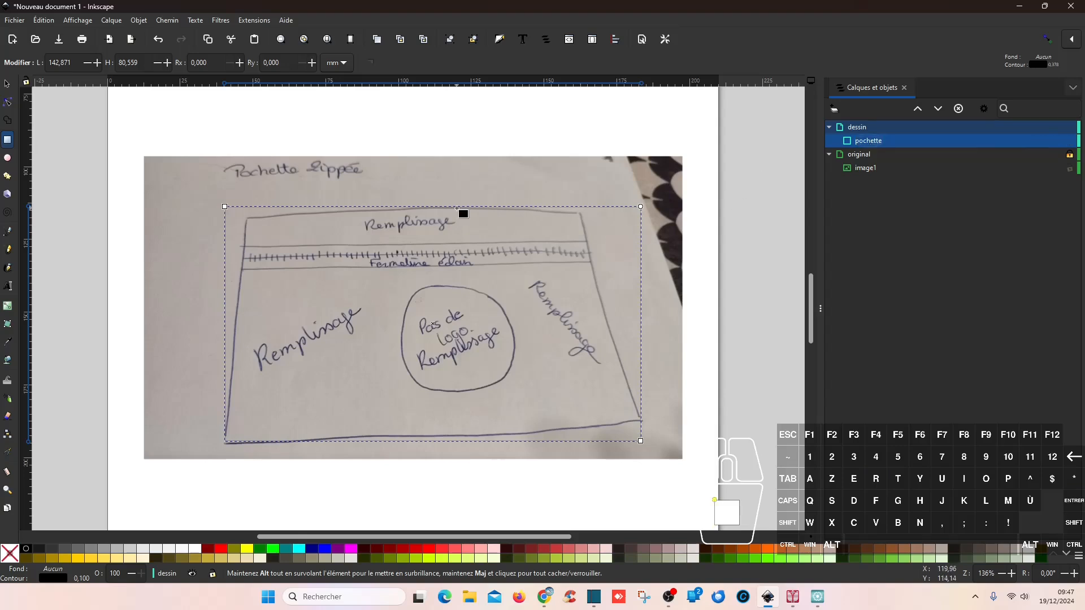
Draw a horizontal straight line about 161 mm long along the zipper's upper edge, extending past both sides of the pouch rectangle
click(7, 232)
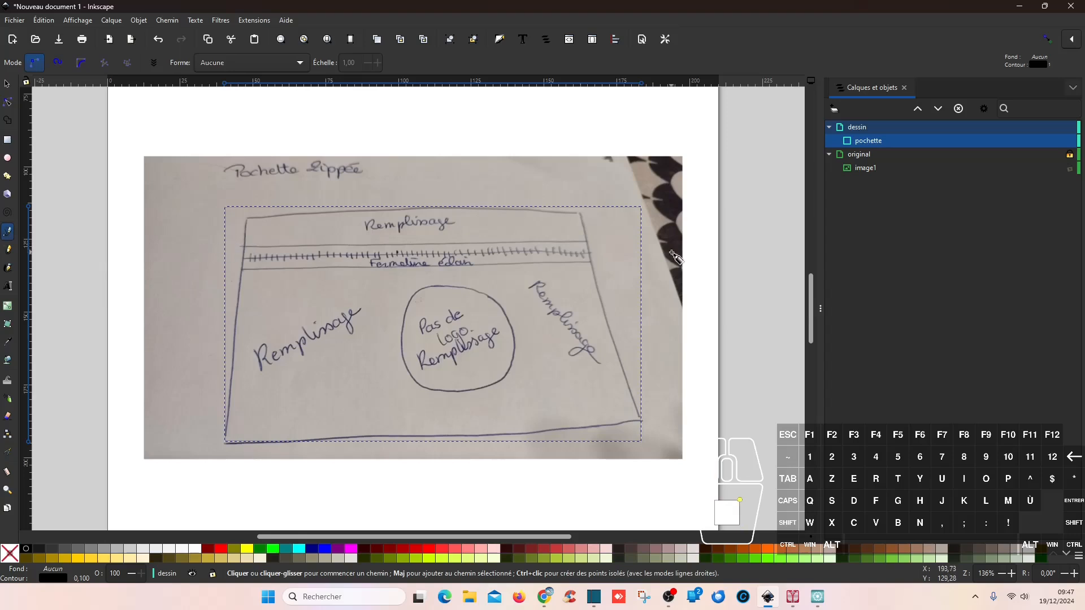
click(197, 249)
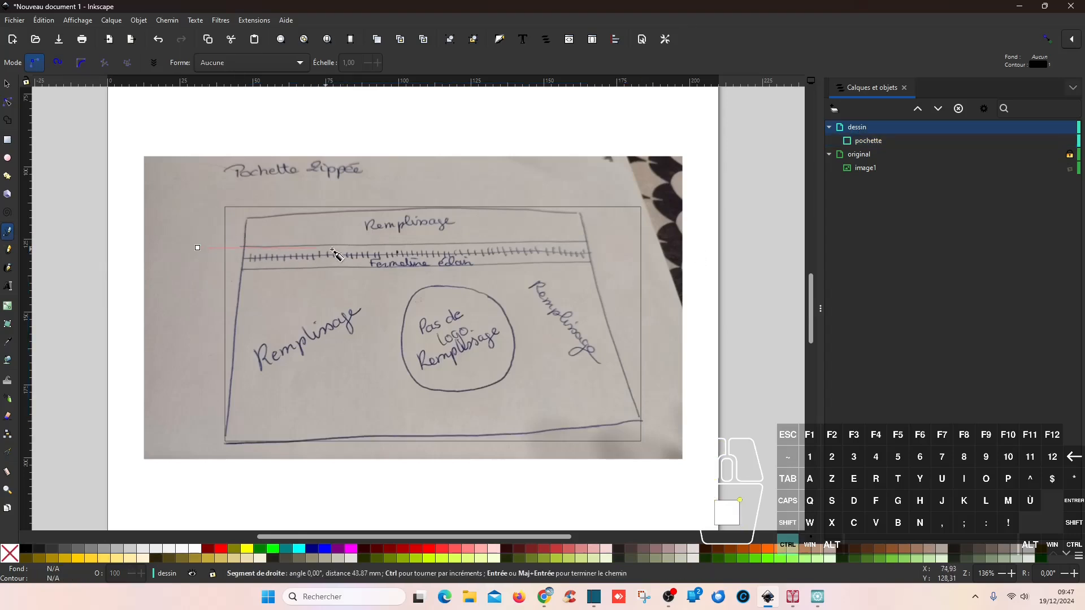
click(668, 247)
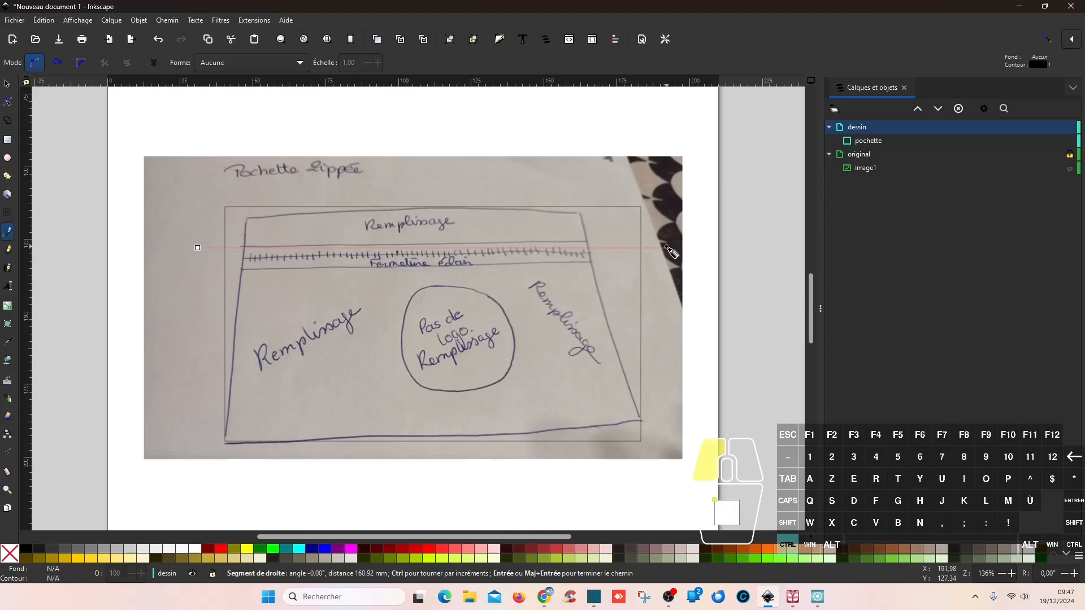
right_click(676, 290)
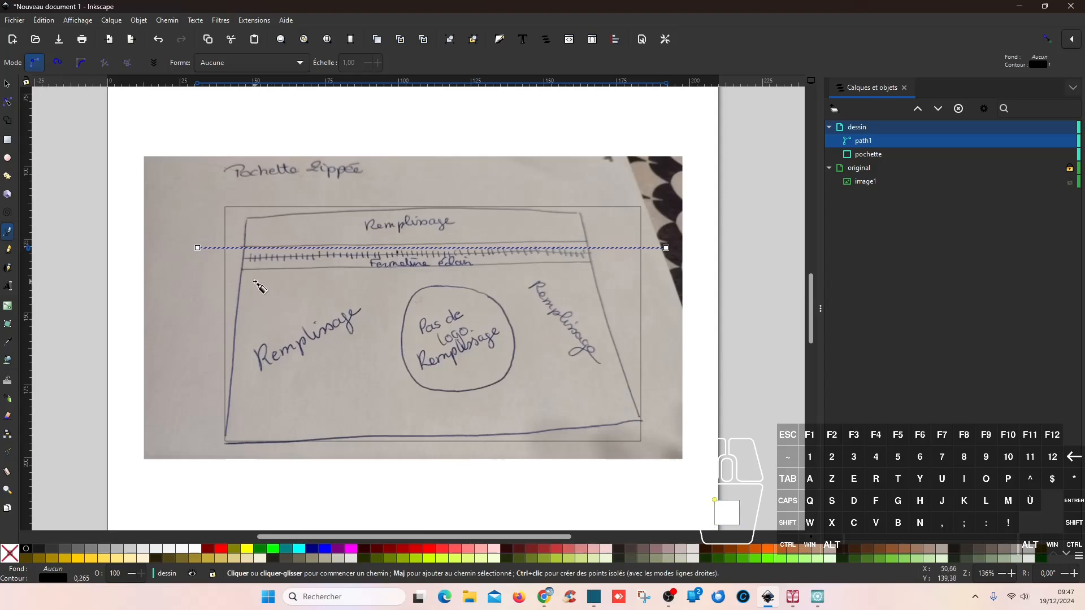
Duplicate the horizontal line and move the copy straight down about 7 mm onto the zipper's lower edge
click(8, 83)
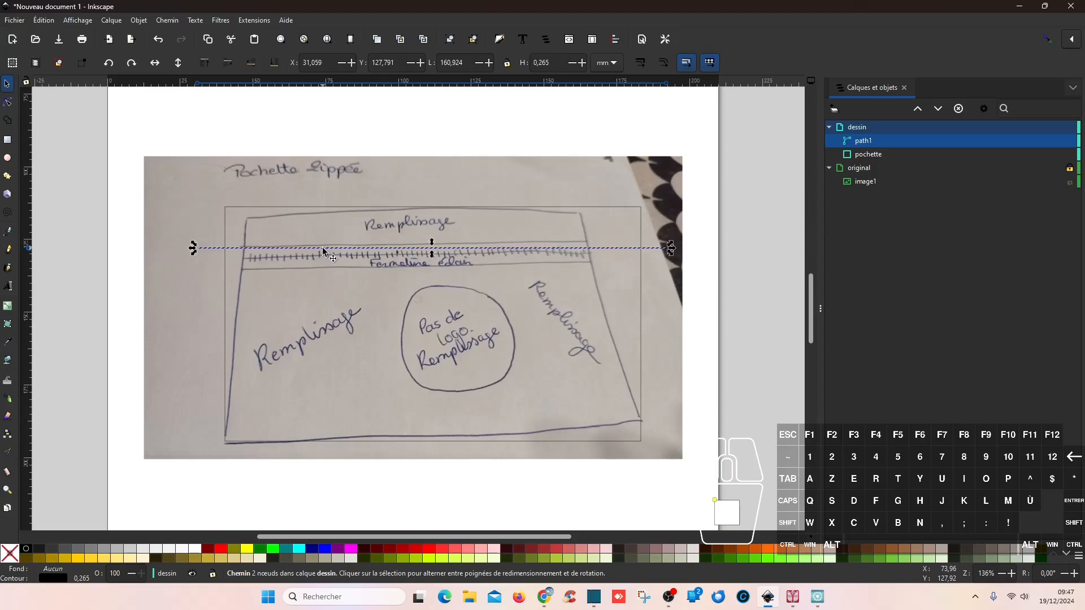
key(ctrl)
key(ctrl+d)
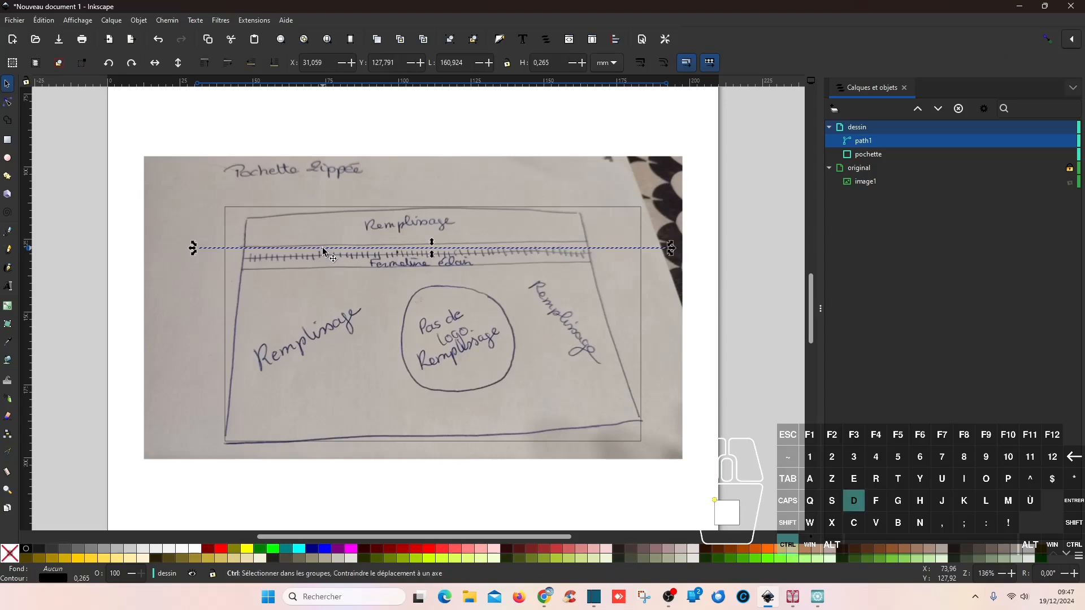
drag(353, 250, 350, 273)
drag(350, 273, 354, 277)
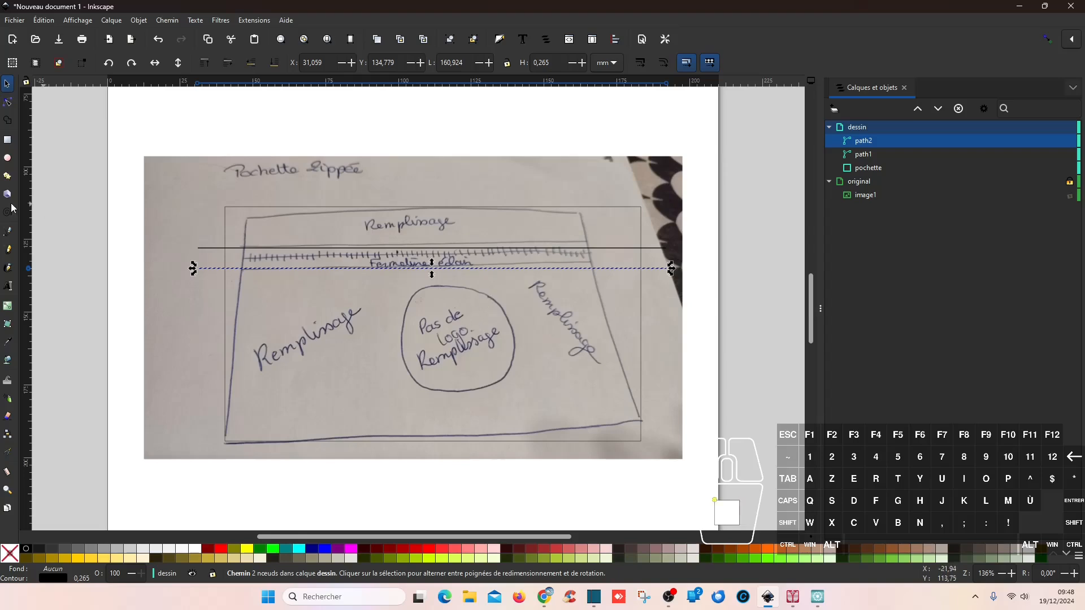
Draw a circle about 39 mm in diameter over the sketched logo circle below the zipper and name it "cercle"
click(7, 159)
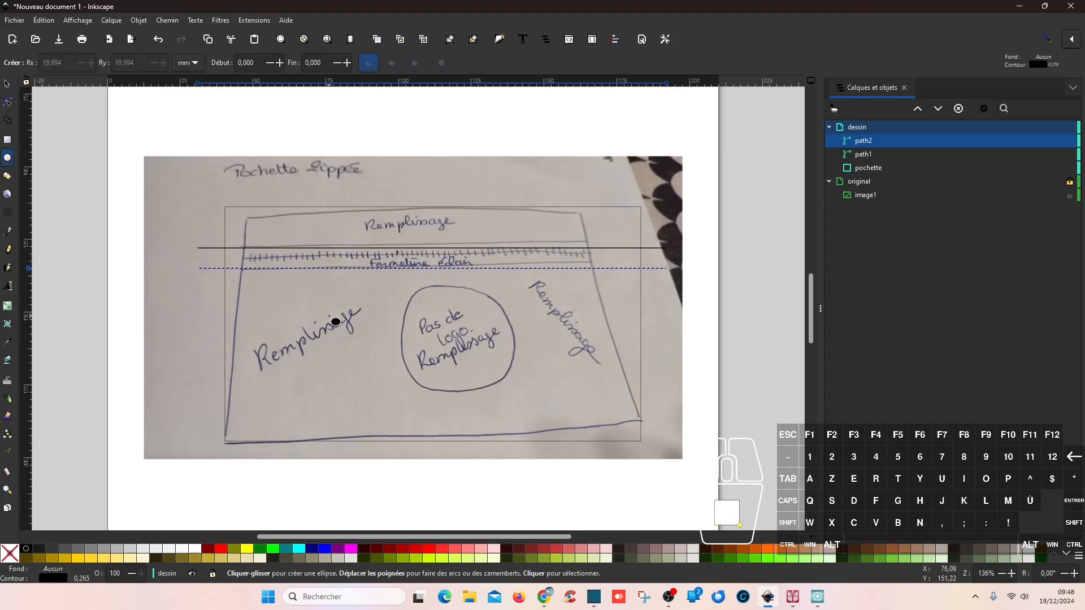
click(419, 339)
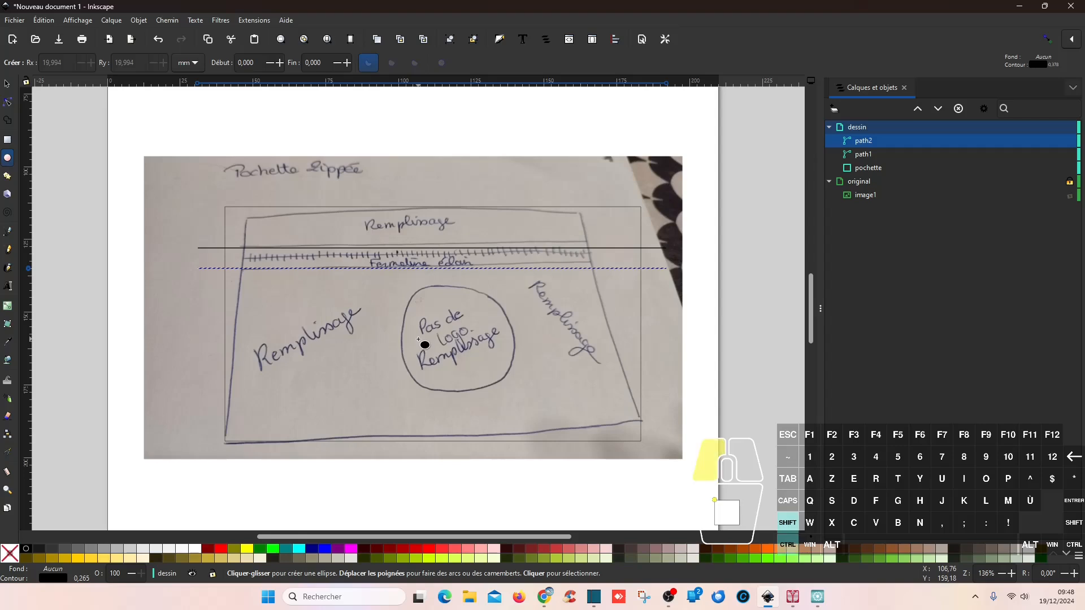
mouse_move(419, 340)
mouse_down()
mouse_move(456, 390)
mouse_move(422, 415)
mouse_move(502, 373)
mouse_move(601, 377)
mouse_move(473, 373)
mouse_move(516, 425)
mouse_move(485, 403)
mouse_up()
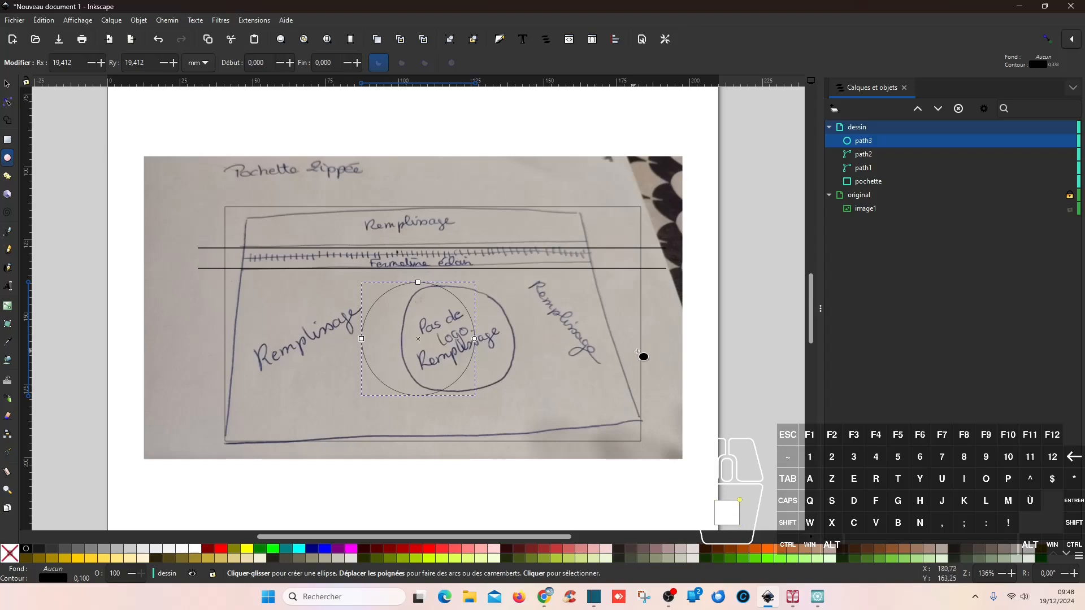
double_click(864, 141)
text(cercle)
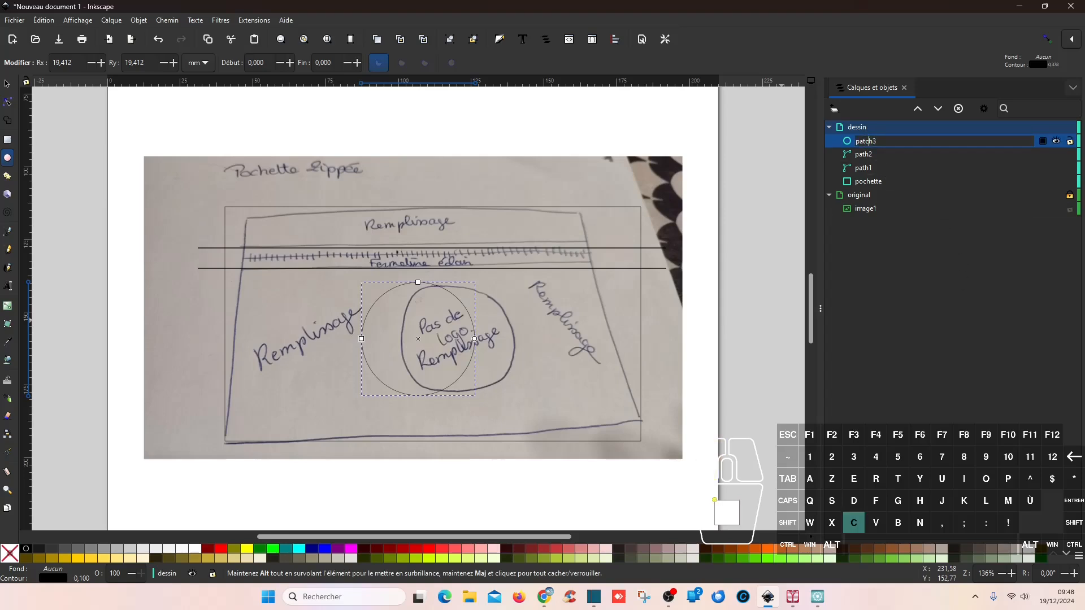
key(Return)
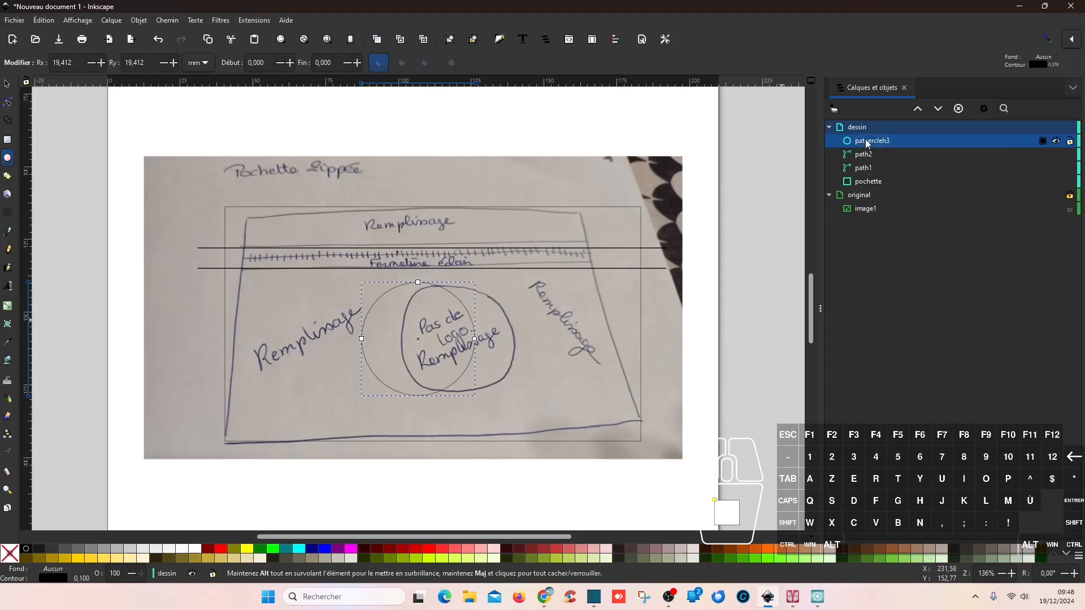
click(899, 141)
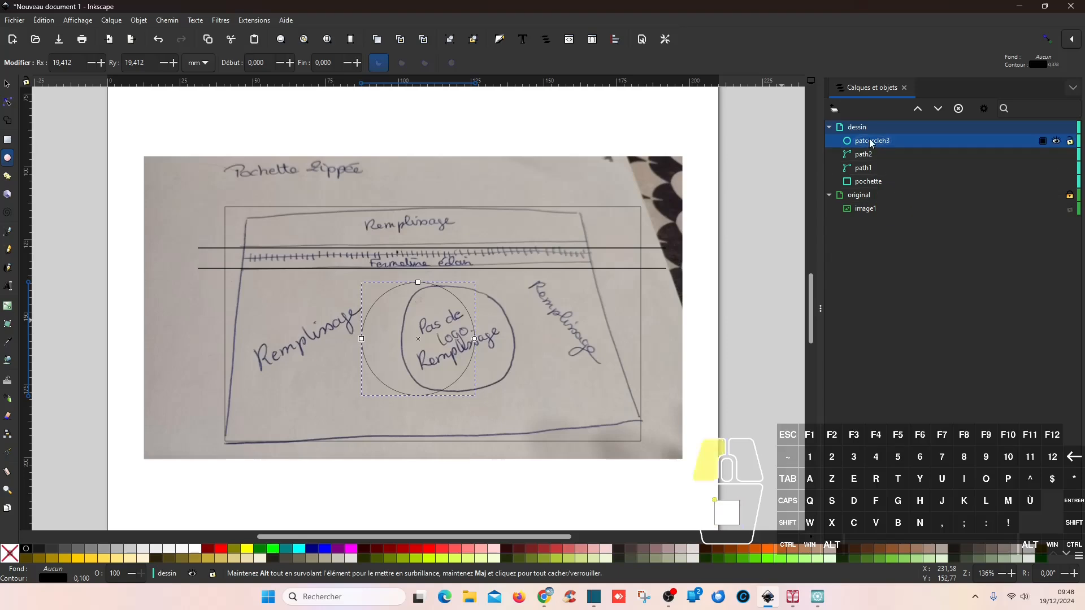
text(cercle)
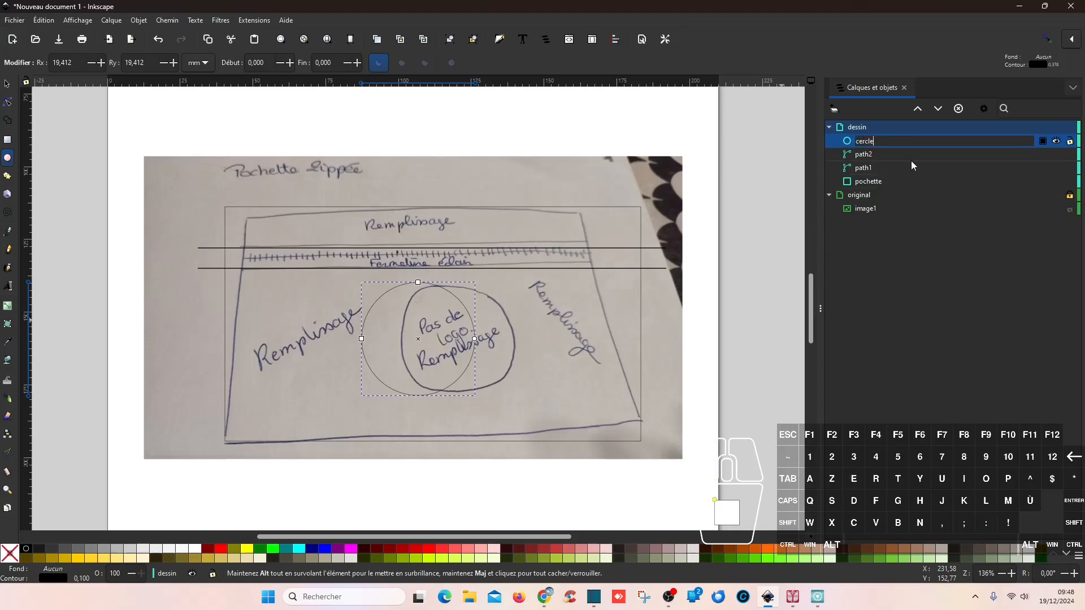
key(Return)
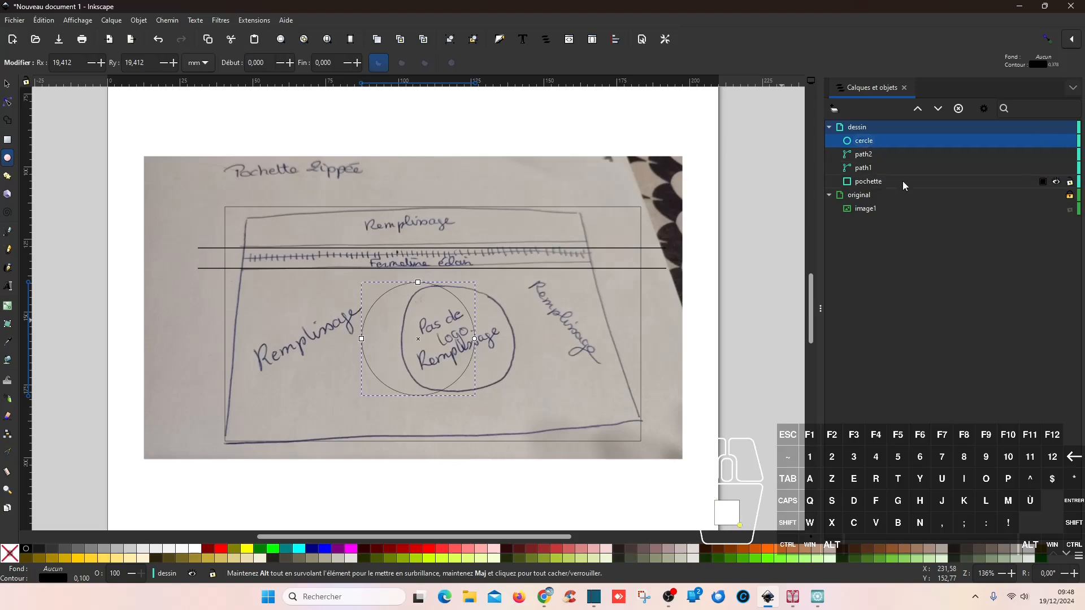
Center the circle and the pochette rectangle on a common vertical axis, aligned relative to the selection area (Zone de sélection)
ctrl+click(873, 181)
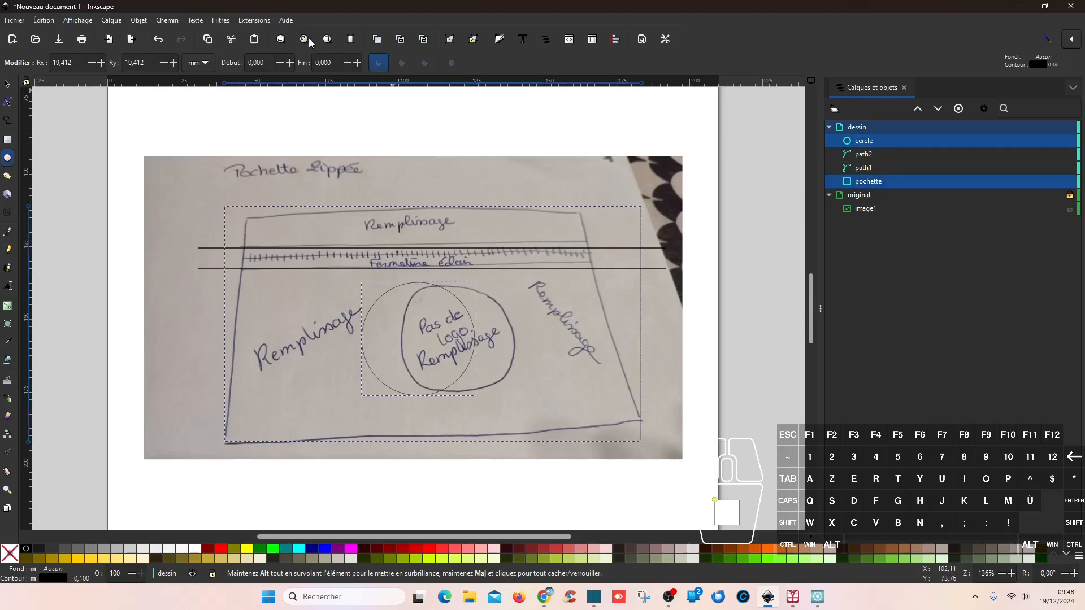
click(616, 39)
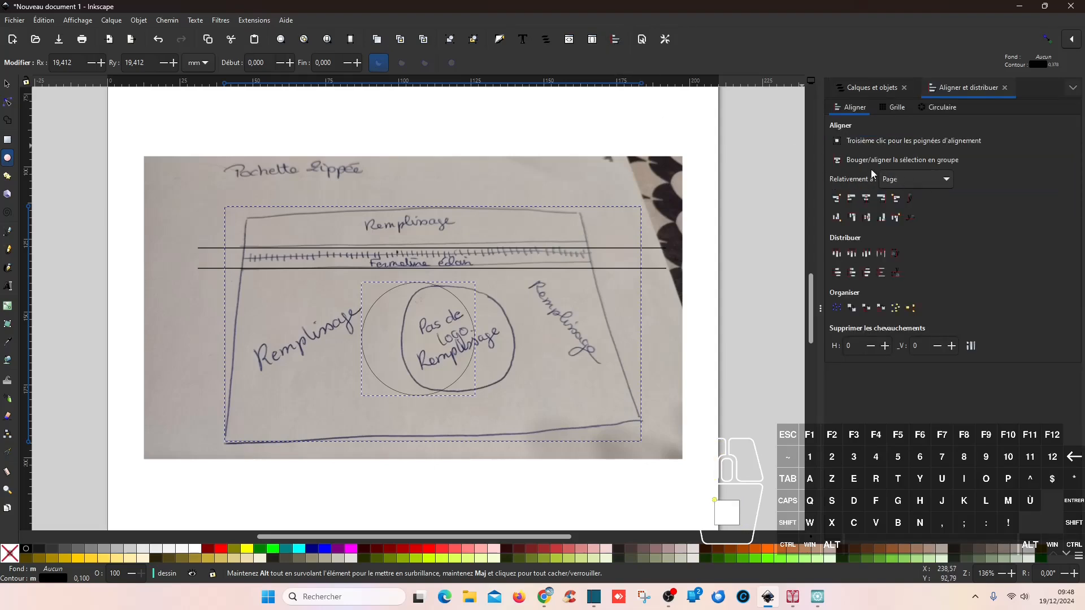
click(942, 182)
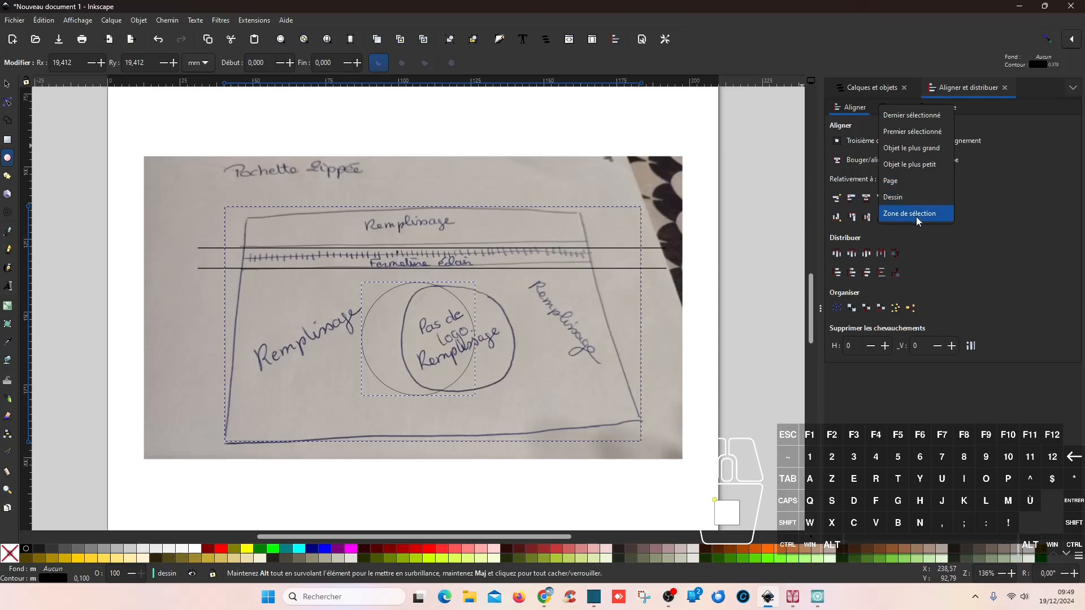
click(915, 210)
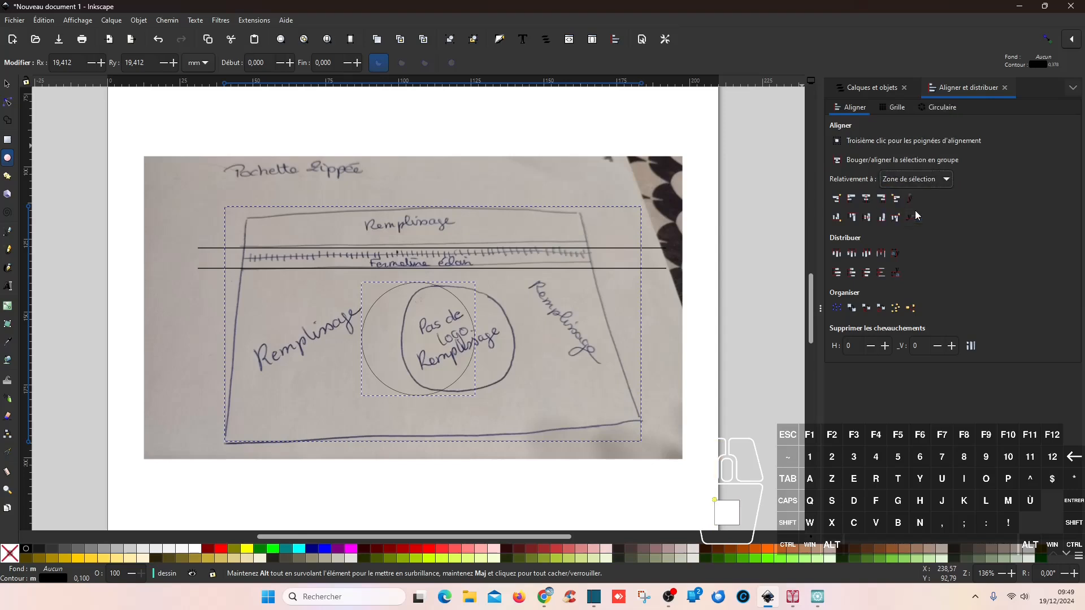
click(868, 200)
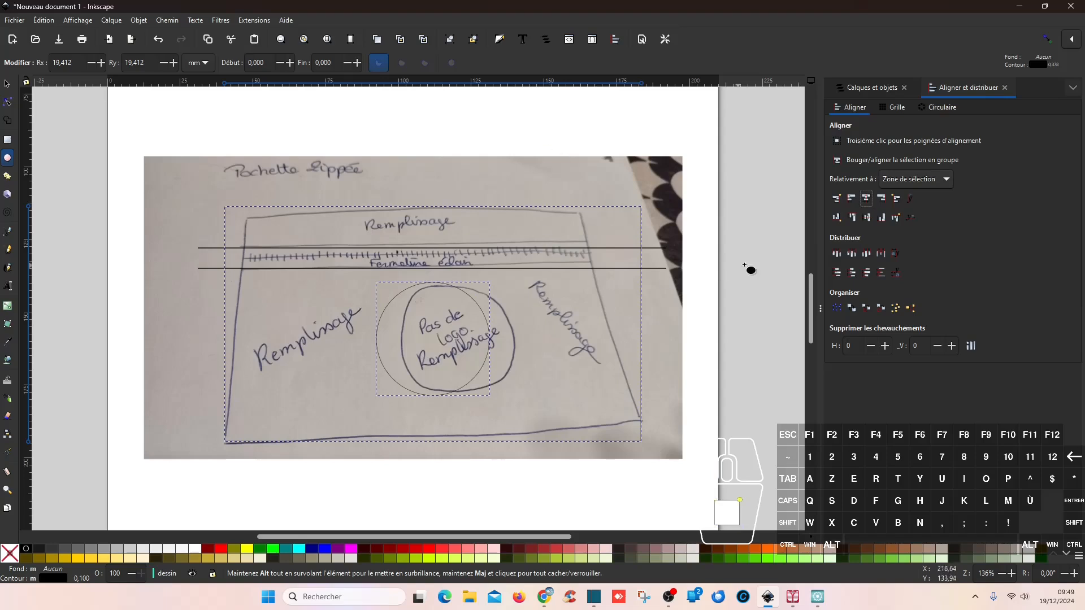
click(1005, 88)
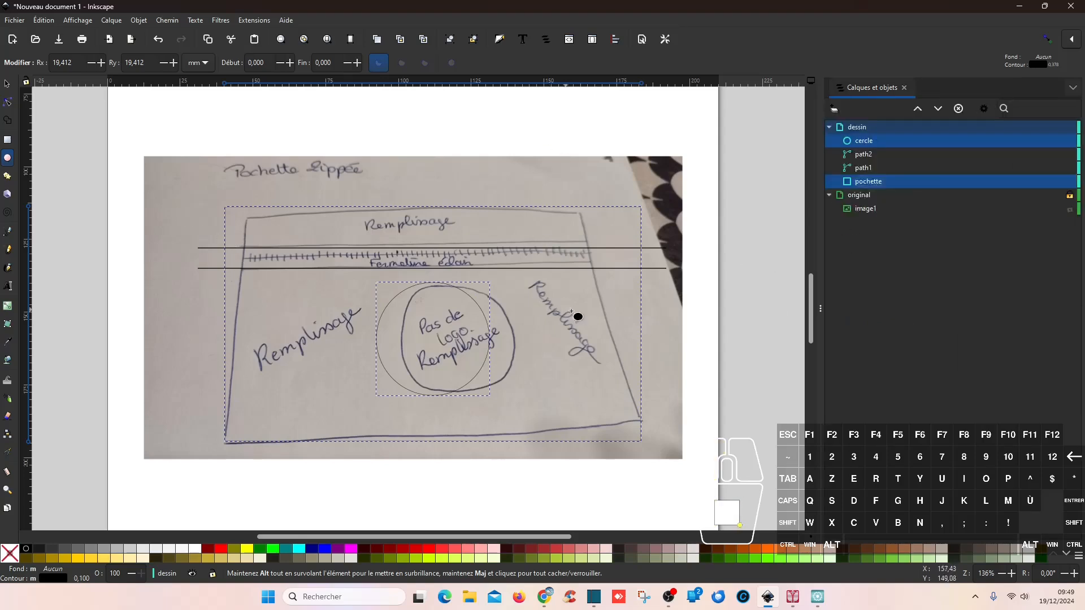
Move only the circle straight down about 4.5 mm within the lower part of the pouch, keeping its horizontal centering
click(7, 84)
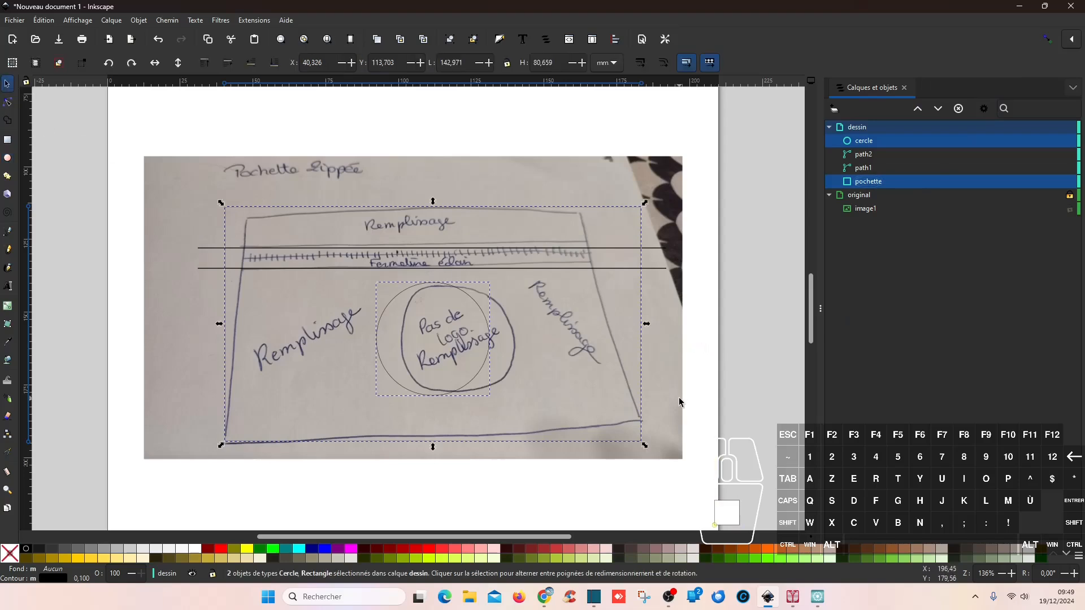
click(701, 406)
click(439, 397)
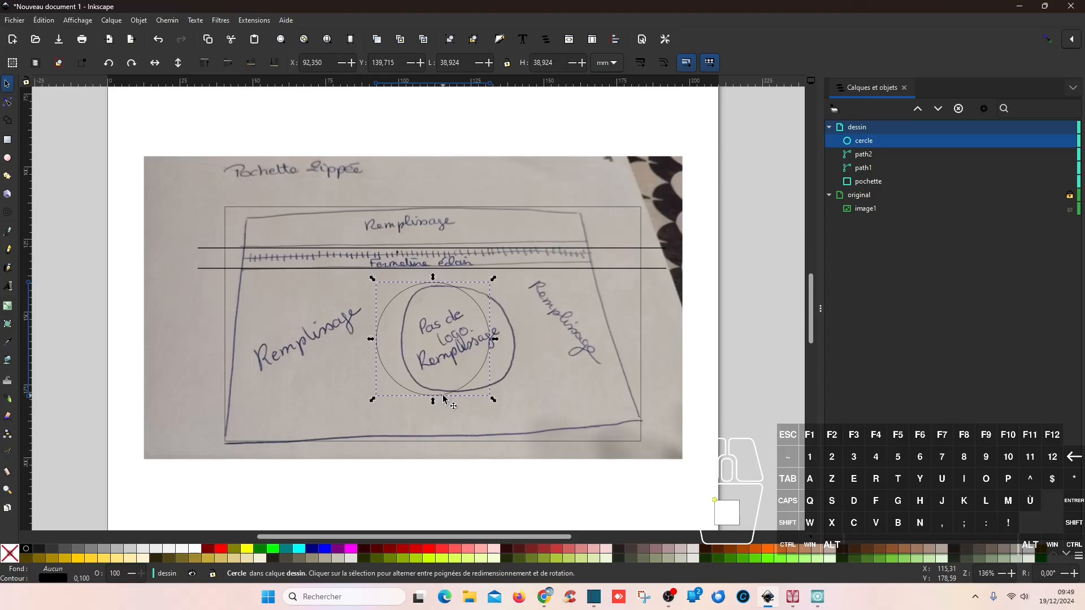
key(ctrl)
drag(446, 401, 445, 414)
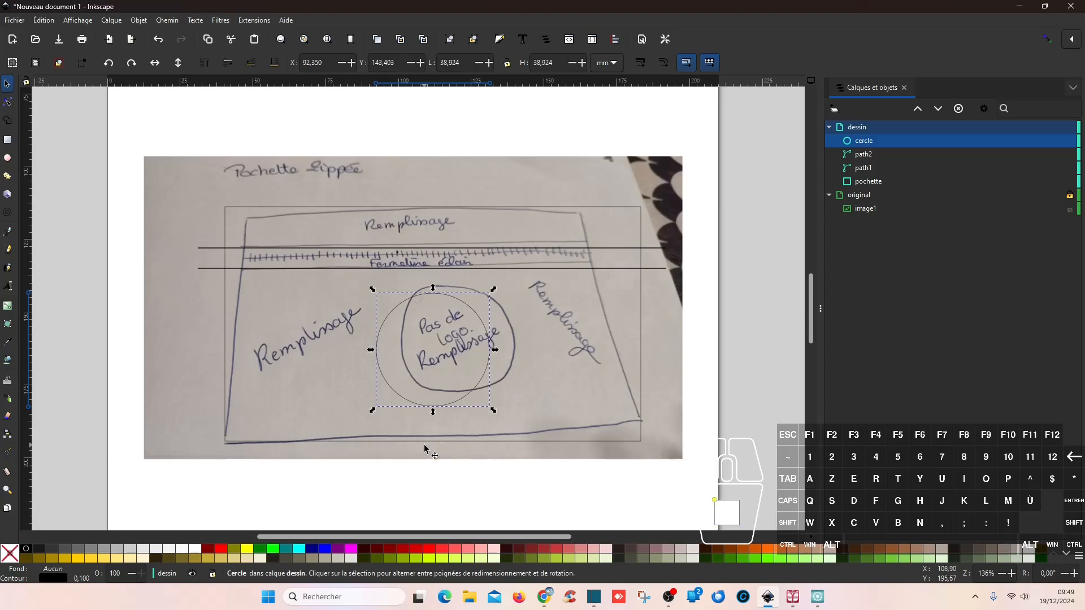
ctrl+click(447, 411)
drag(447, 410, 447, 413)
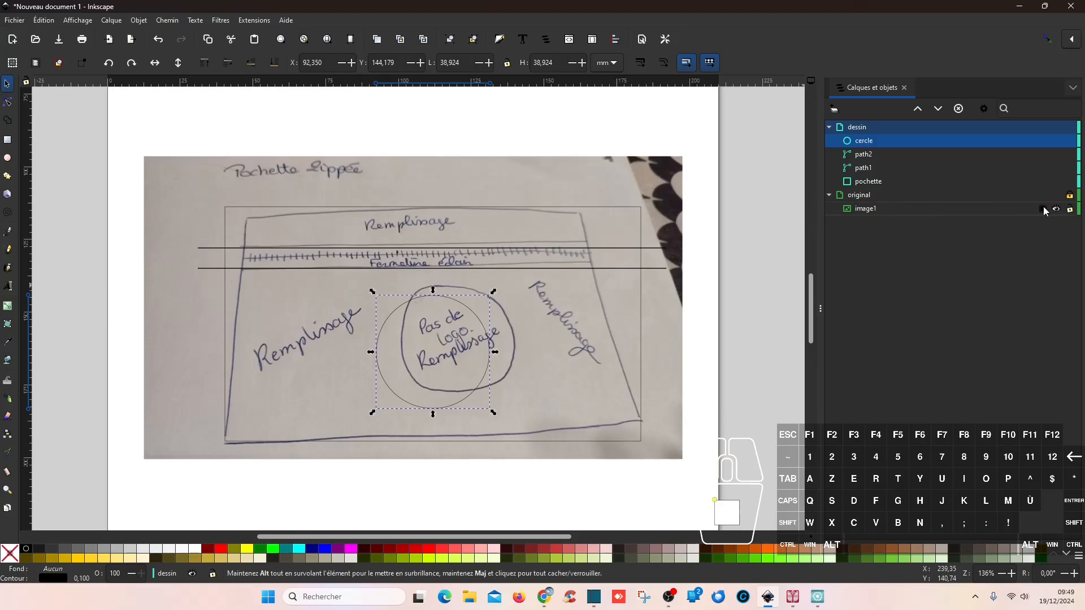
Reduce the opacity of the reference sketch image1 to 50%
click(1042, 210)
drag(1062, 251, 1010, 259)
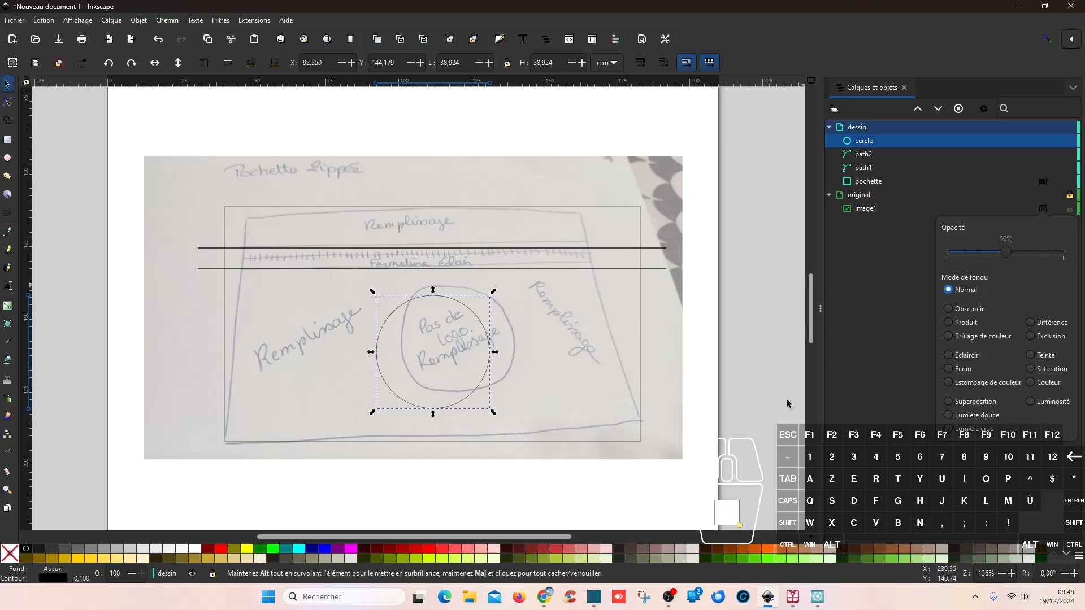
click(896, 273)
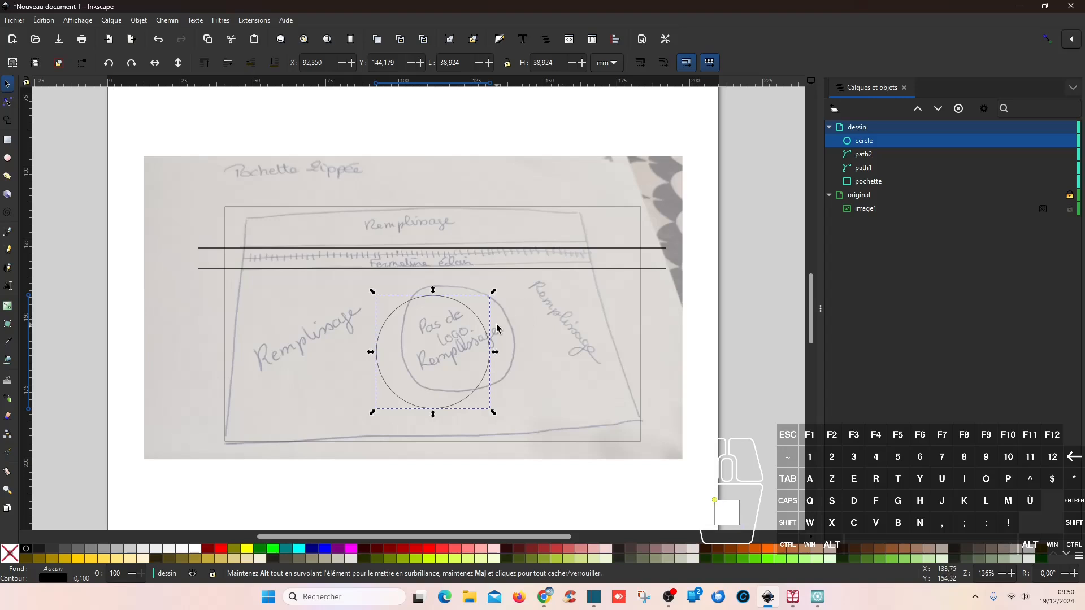
Split all the dessin shapes with the Shape Builder into four separate pieces: upper band, zipper band, lower part and circle
drag(75, 155, 698, 489)
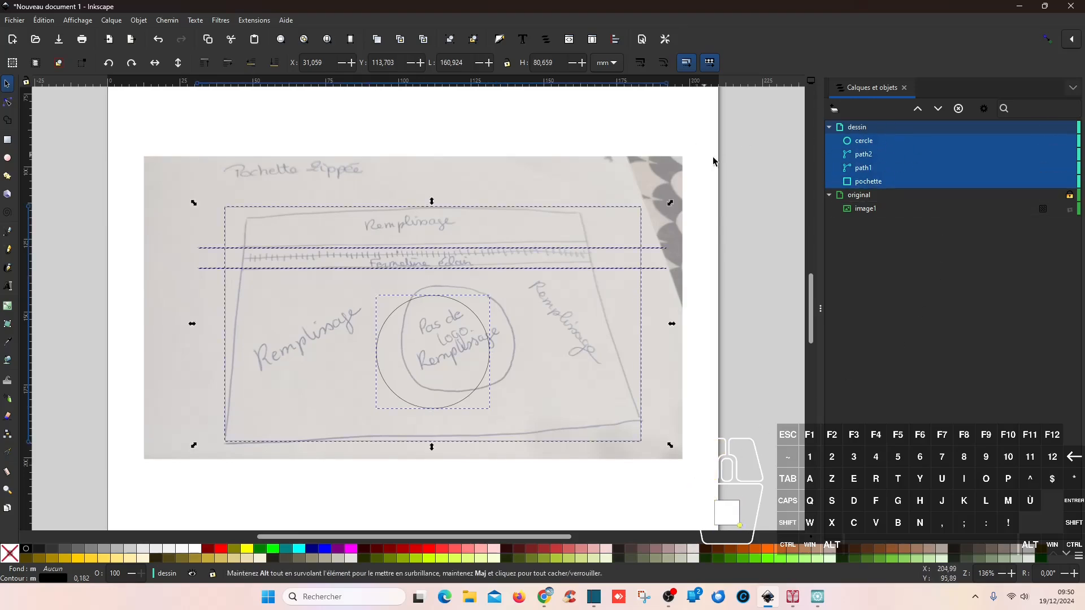
click(7, 122)
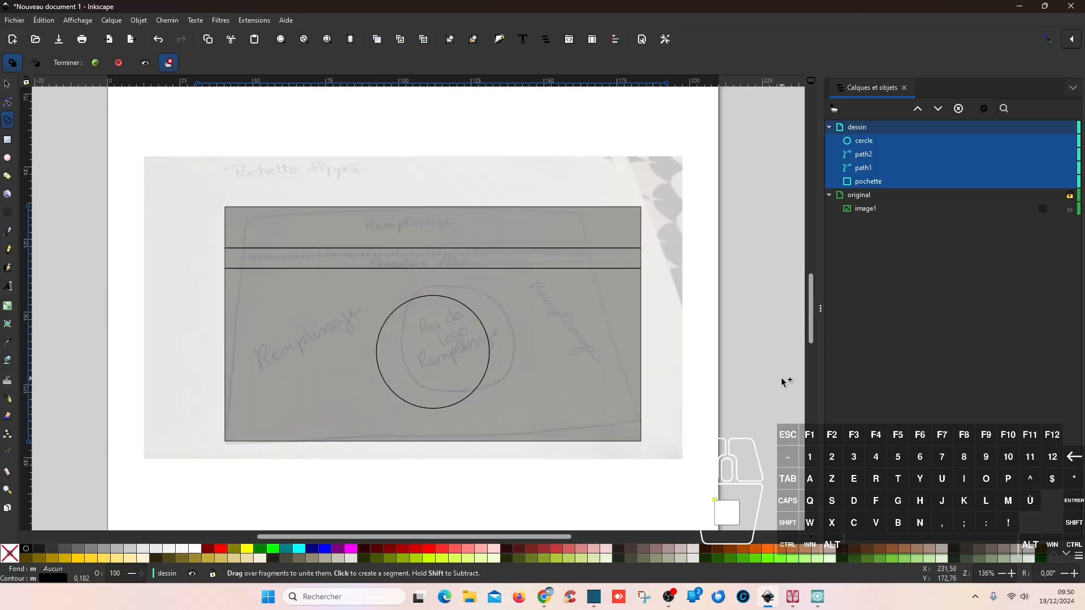
click(456, 239)
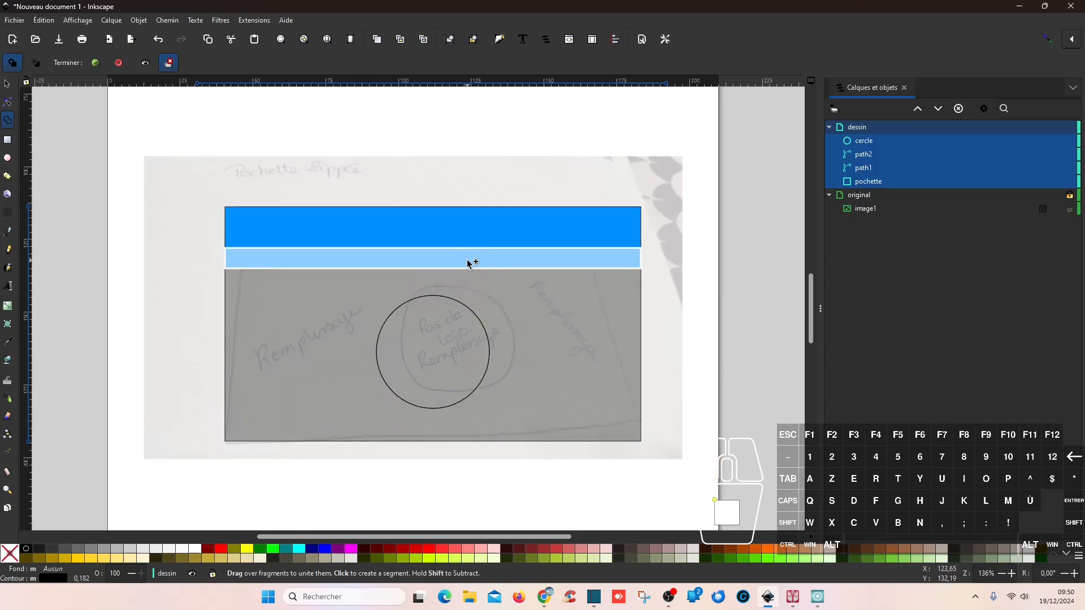
click(469, 262)
click(521, 302)
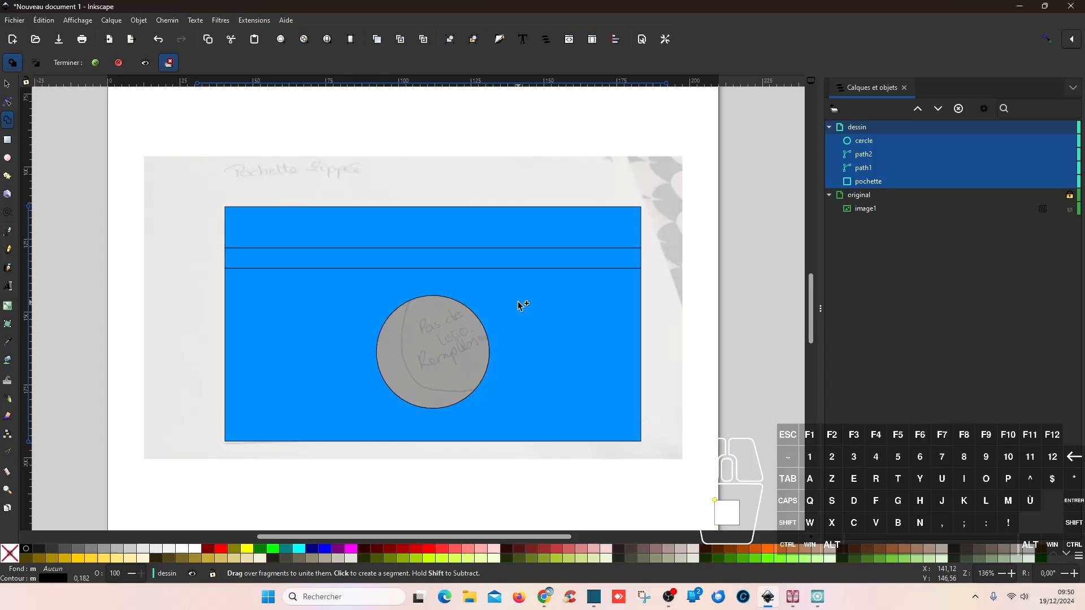
click(442, 338)
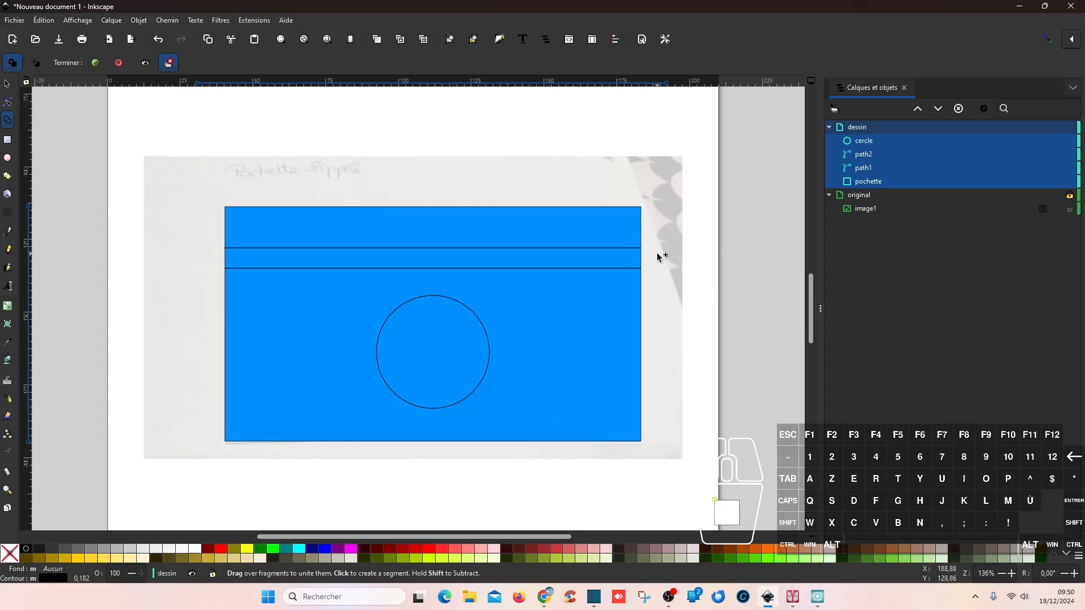
click(96, 63)
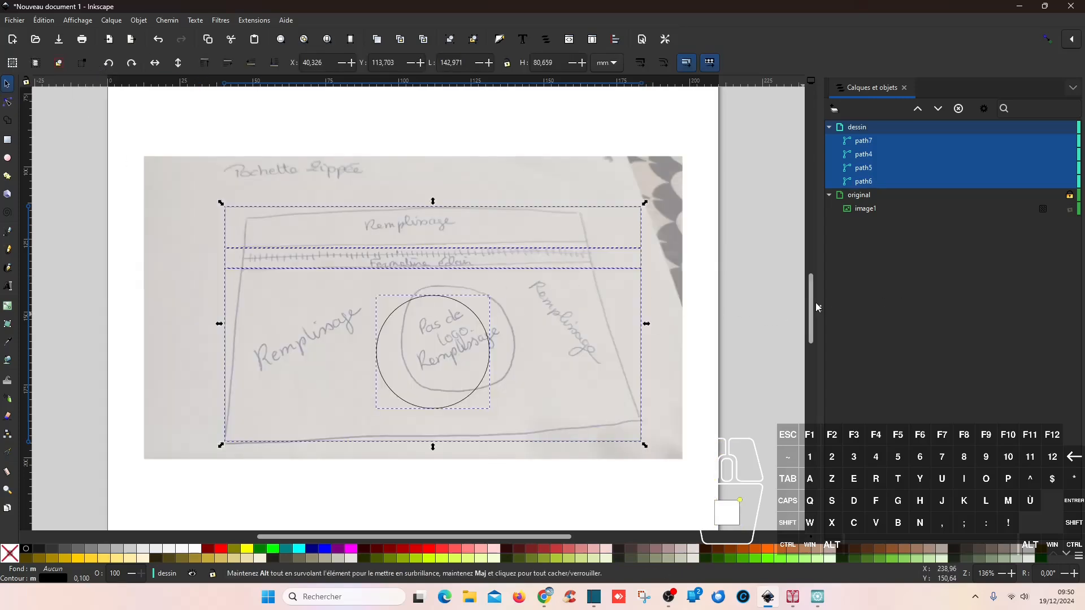
Rename the lower pouch piece "pochette bas" and the zipper band "fermeture"
click(866, 182)
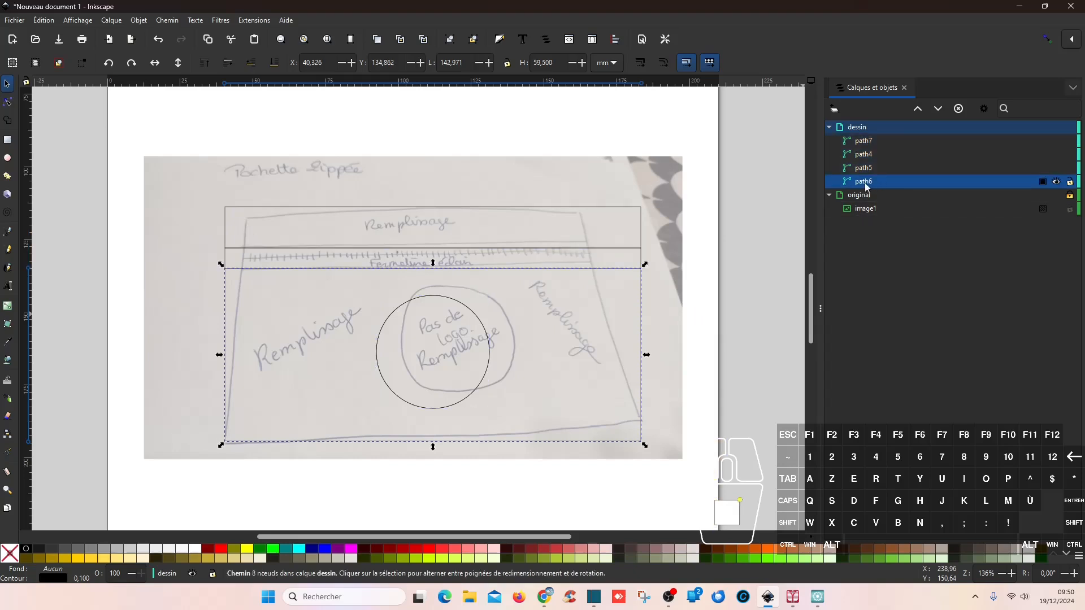
double_click(869, 184)
text(po)
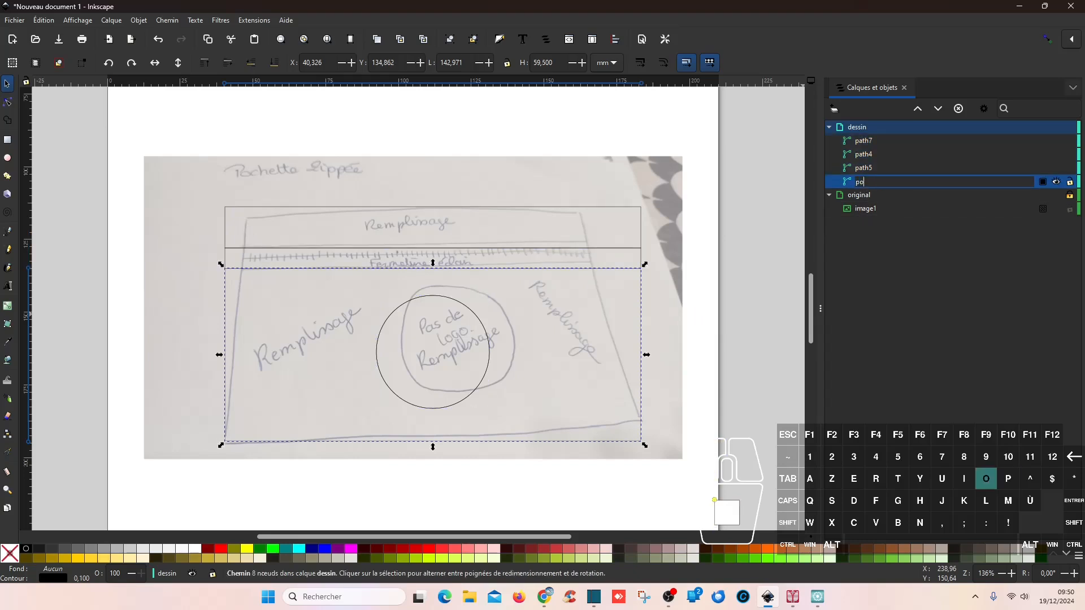
text(chette bas)
key(Return)
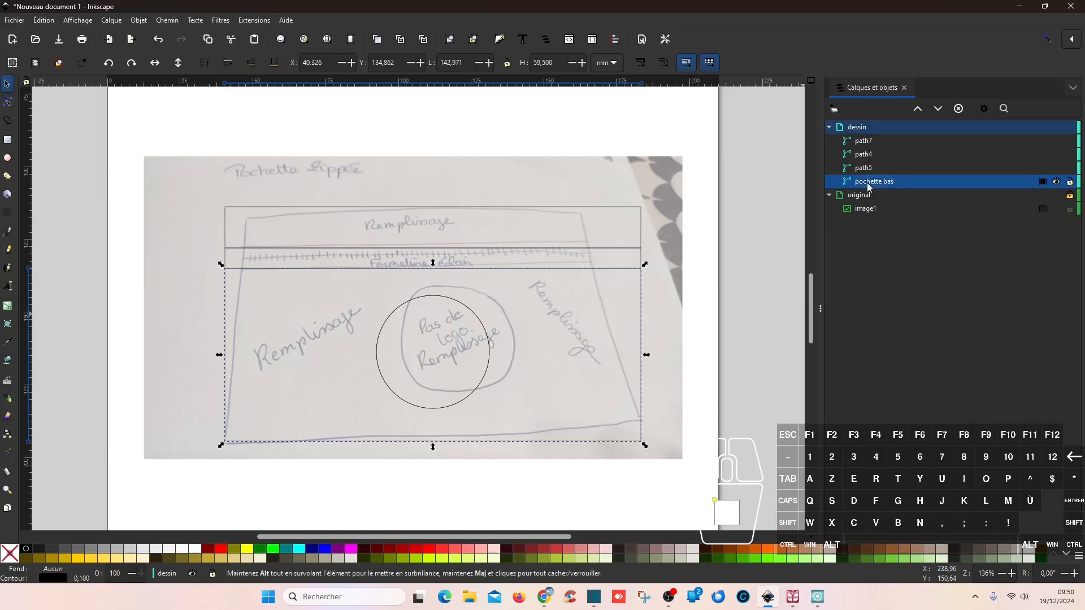
click(876, 167)
click(879, 170)
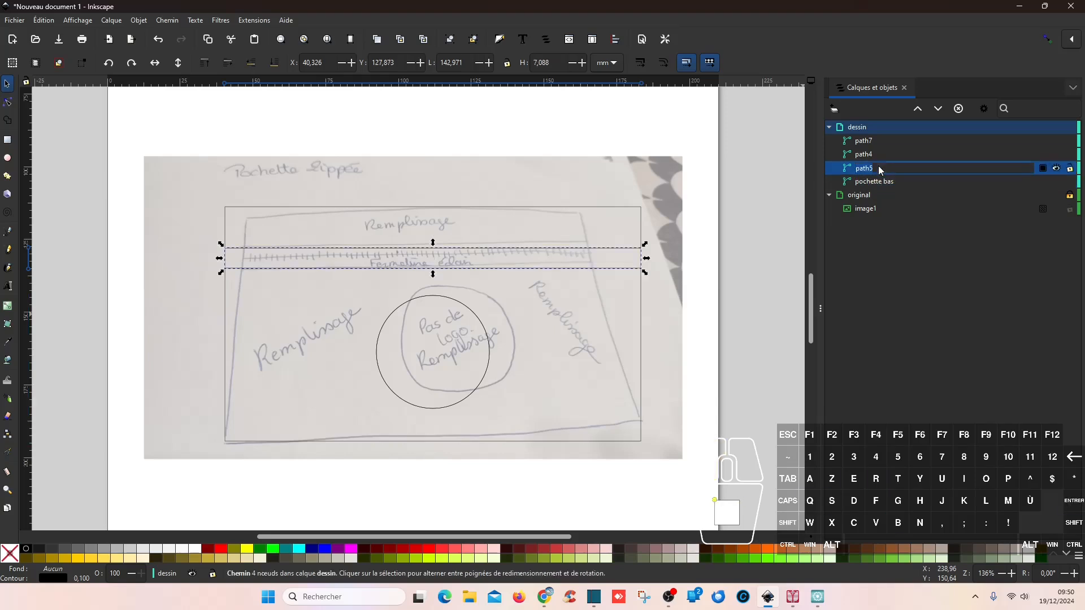
text(fermeture)
key(Return)
Rename the upper pouch band "pochette haut" and the circle "cercle"
click(887, 153)
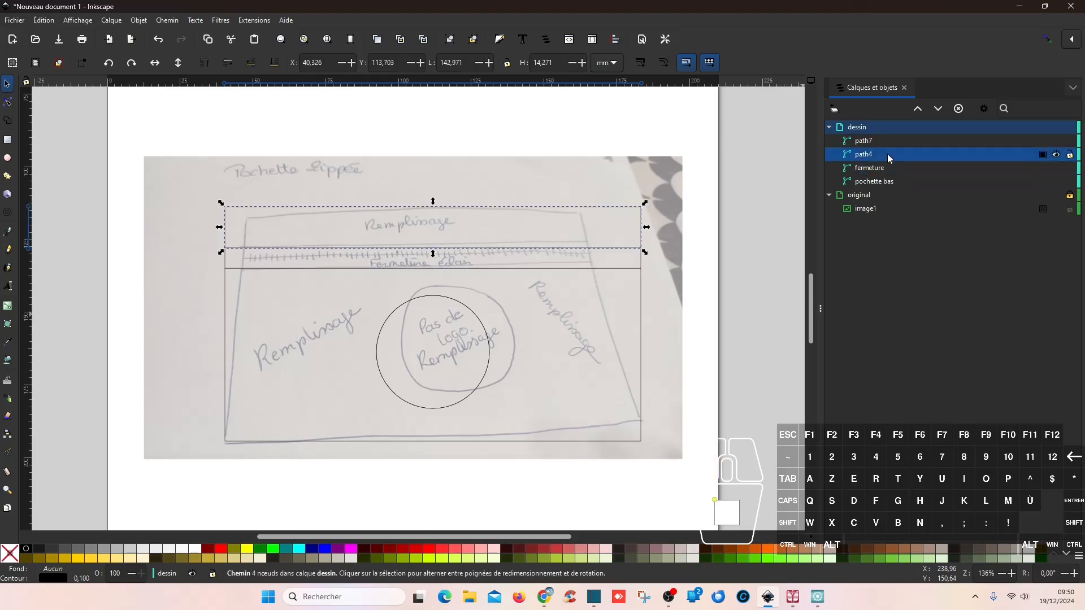
click(888, 154)
text(pocht)
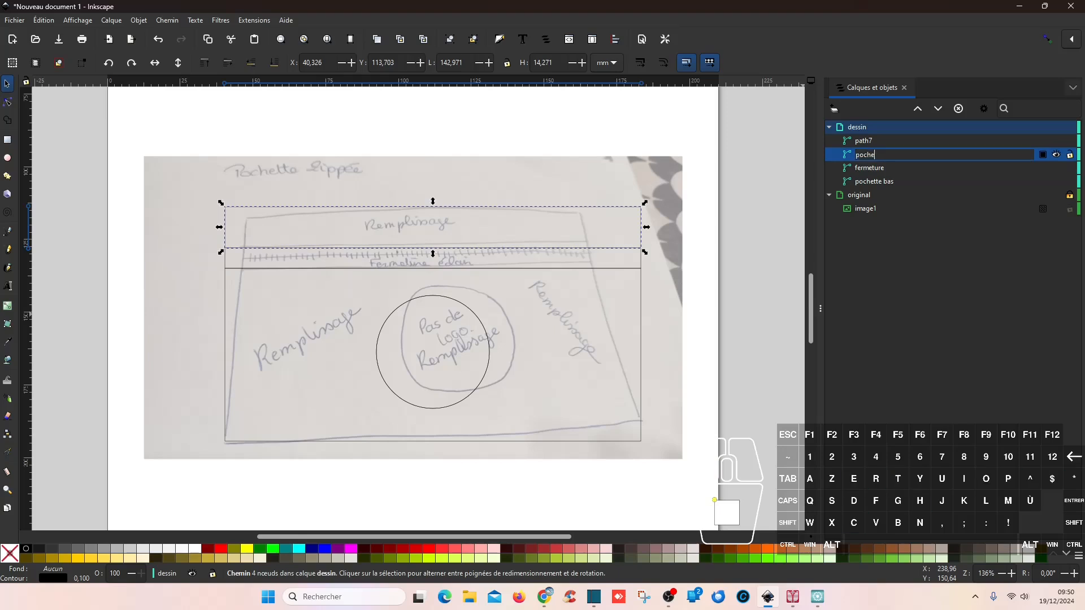
text(tte haut)
key(Return)
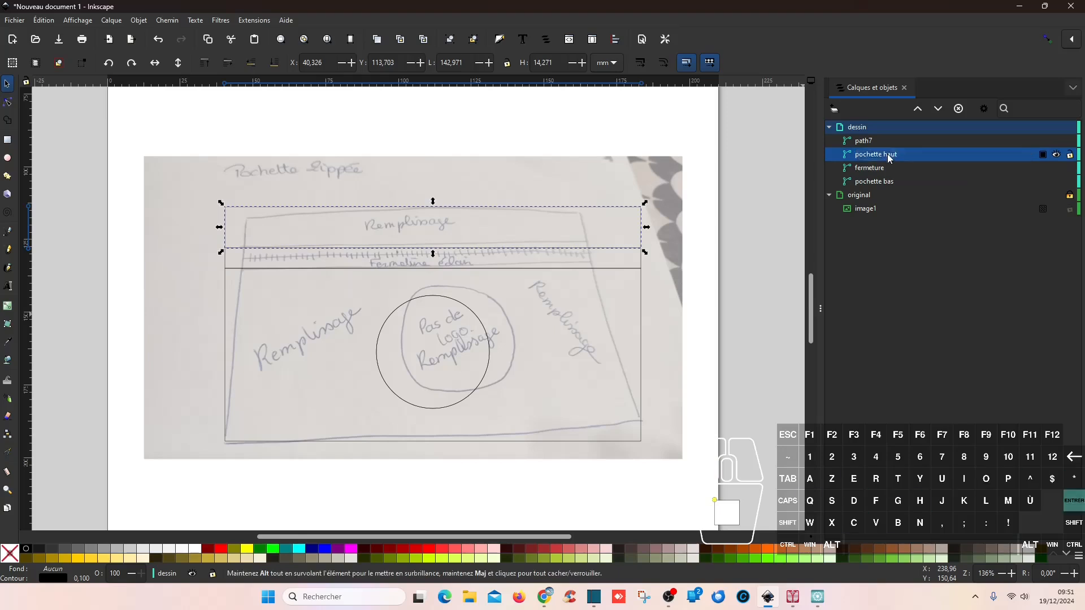
click(870, 145)
click(869, 145)
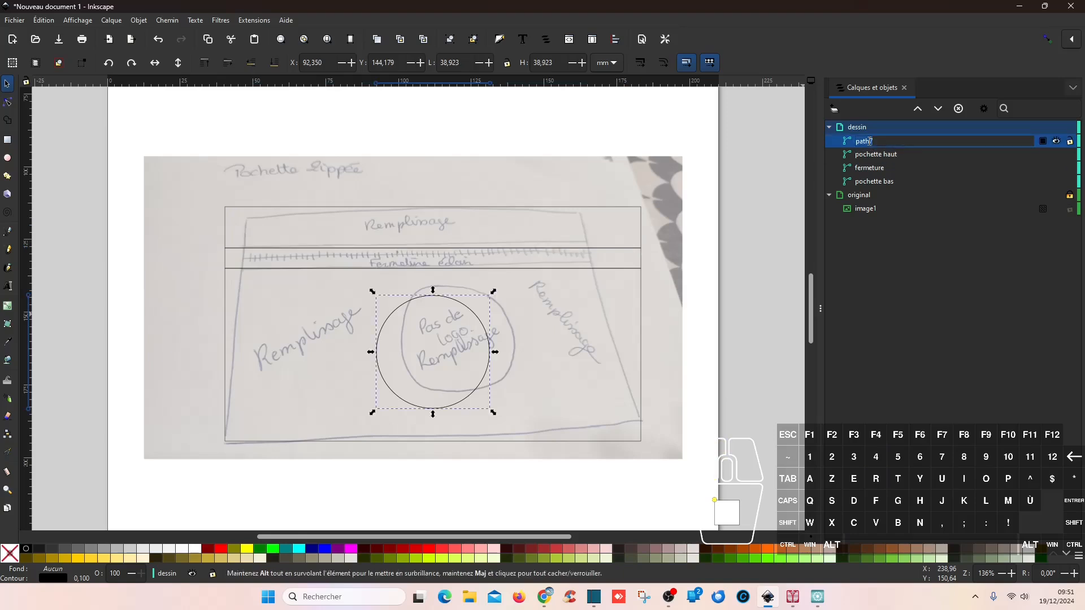
text(cercle)
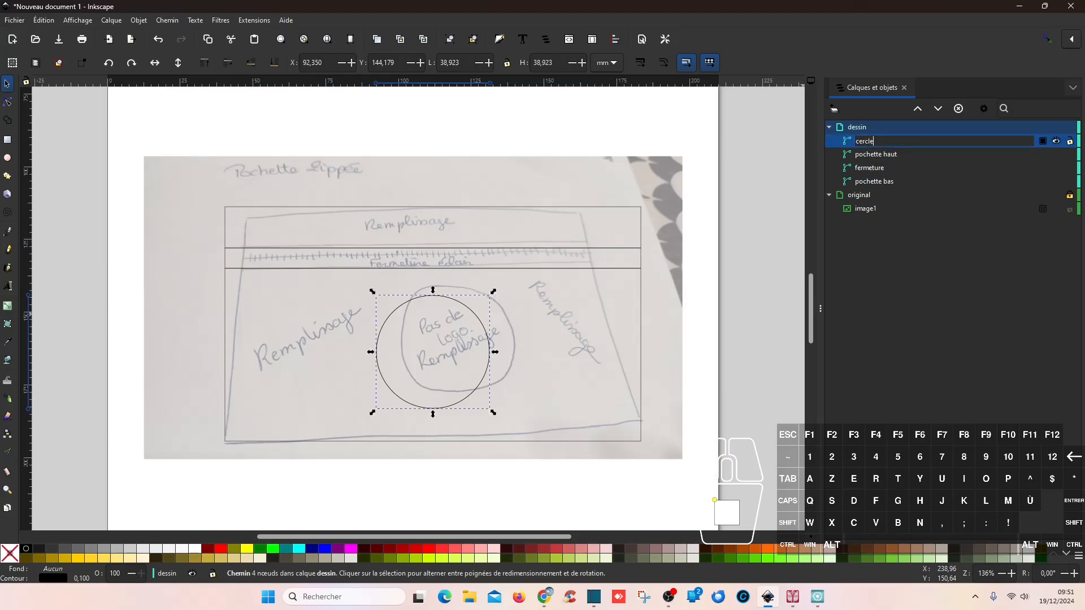
key(Return)
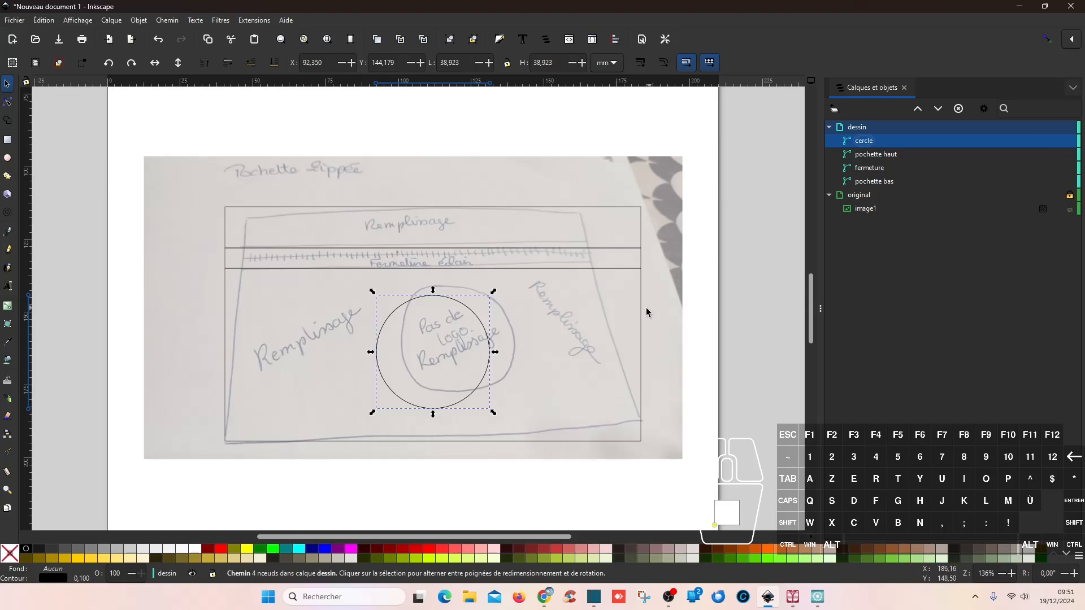
Fill pochette bas with blue (#0000FF) and cercle with red, and remove the stroke from both pieces
click(874, 182)
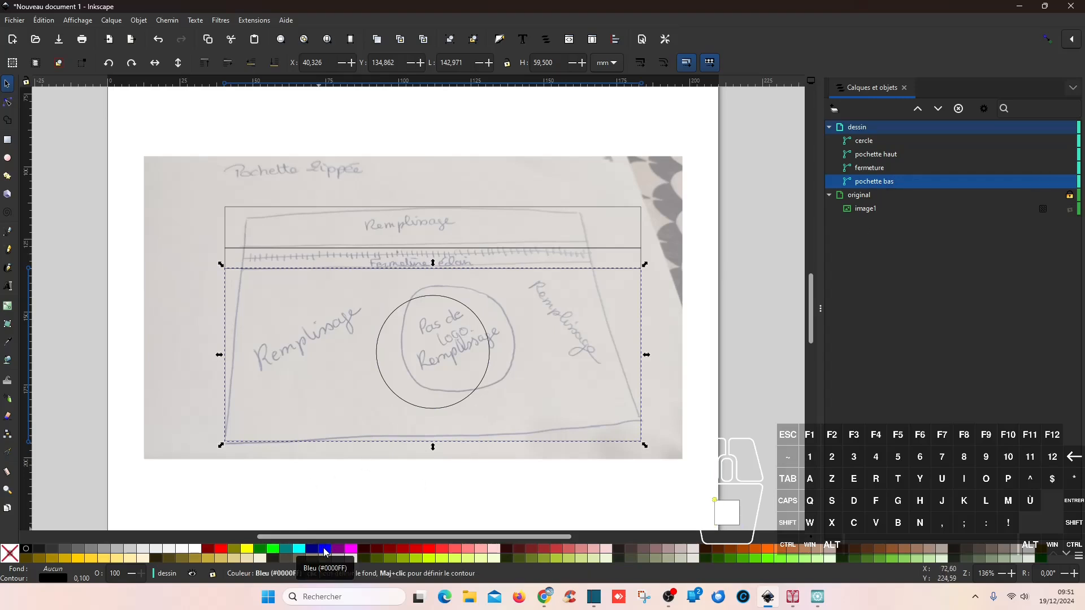
click(326, 553)
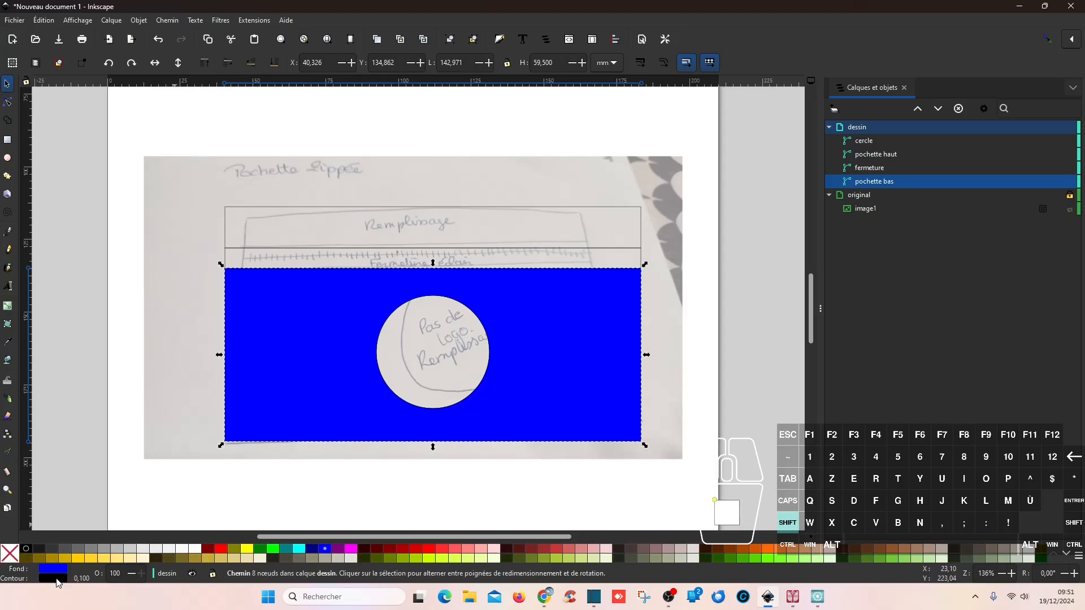
shift+click(10, 557)
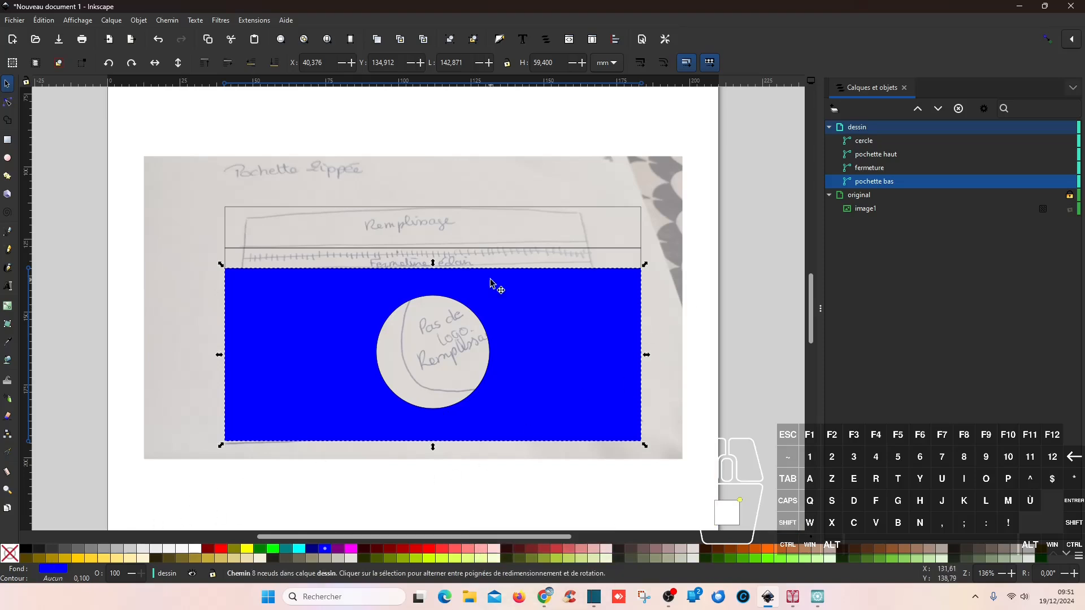
click(883, 141)
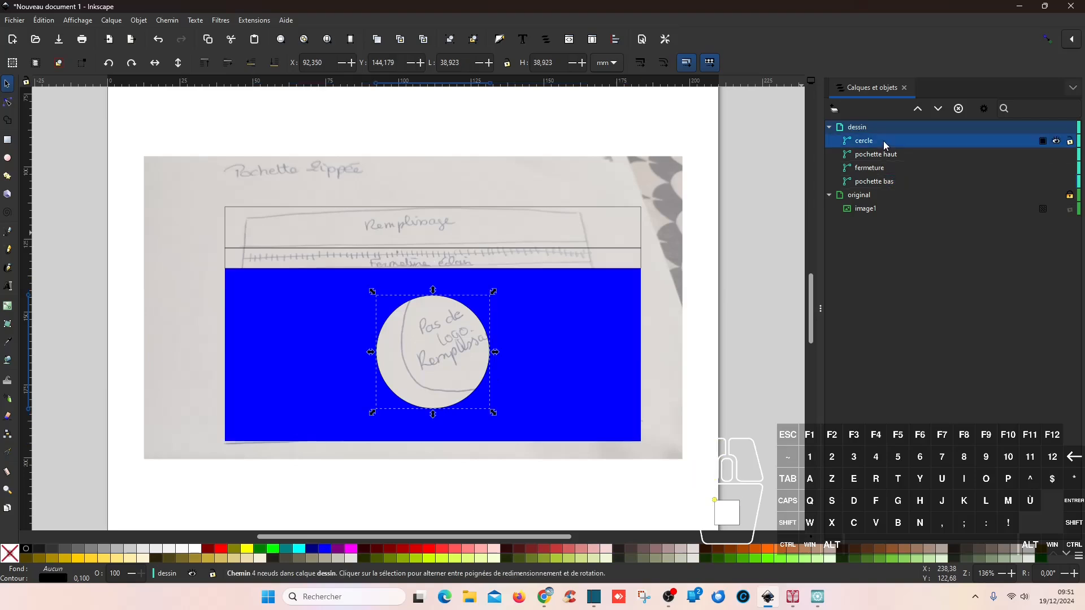
click(223, 549)
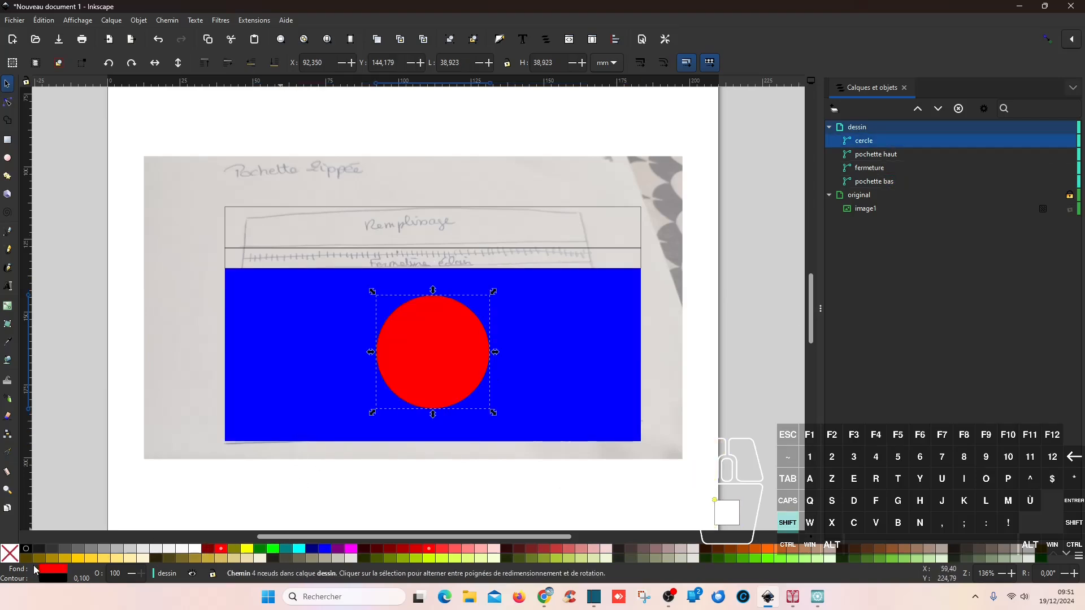
shift+click(10, 554)
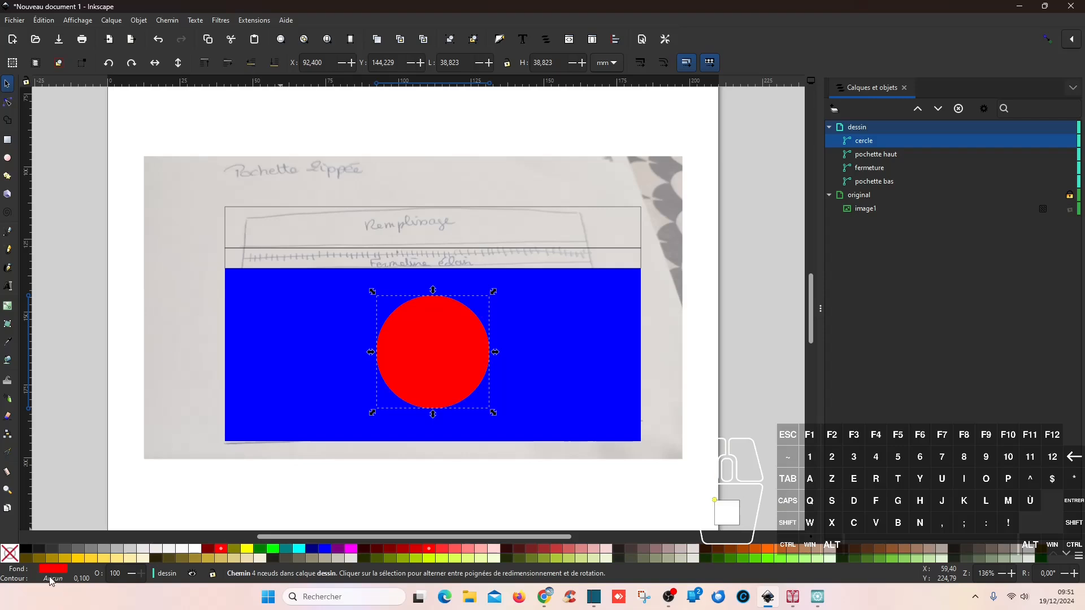
Fill fermeture with green (#008000) and pochette haut with blue, and remove the stroke from both pieces
click(900, 168)
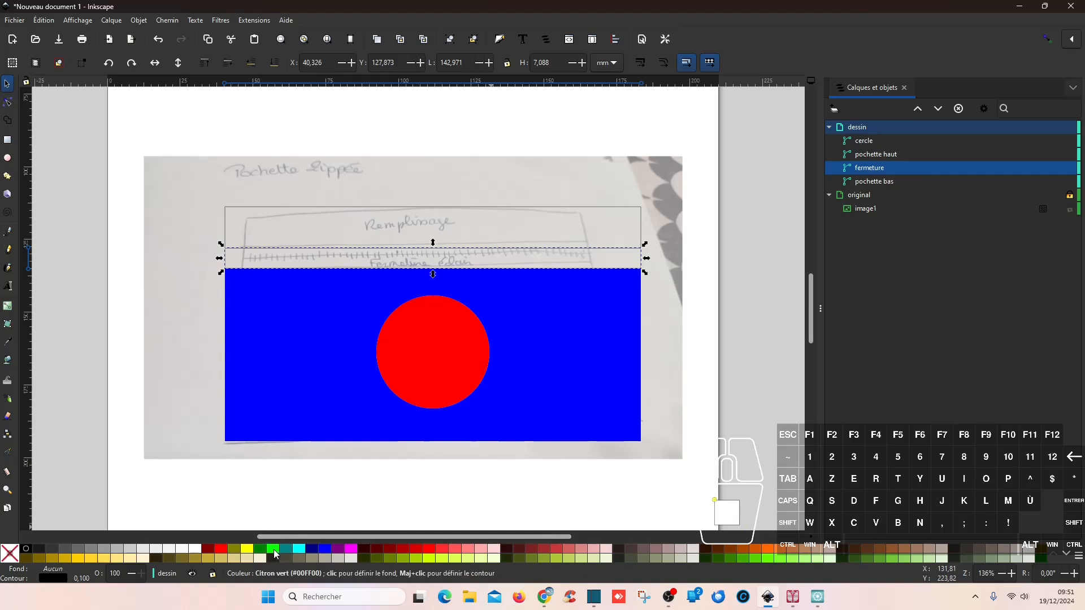
click(261, 551)
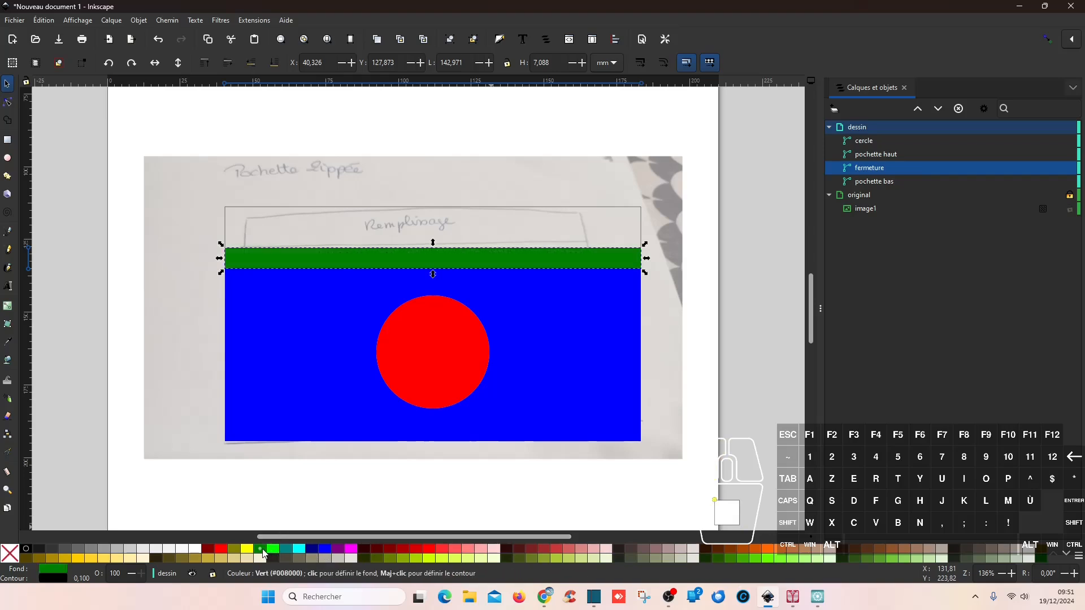
shift+click(15, 558)
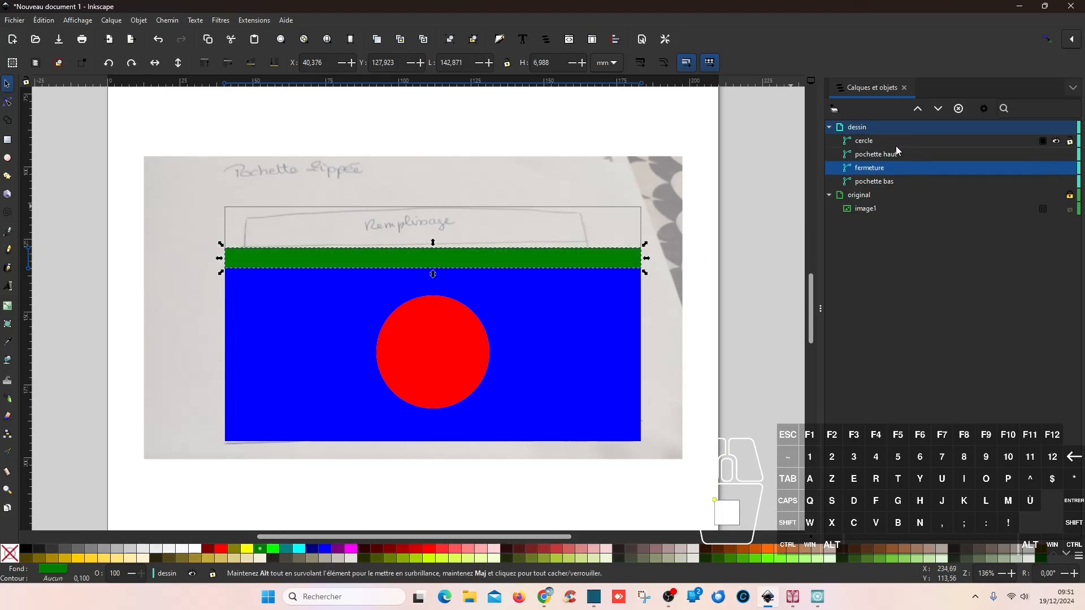
click(883, 154)
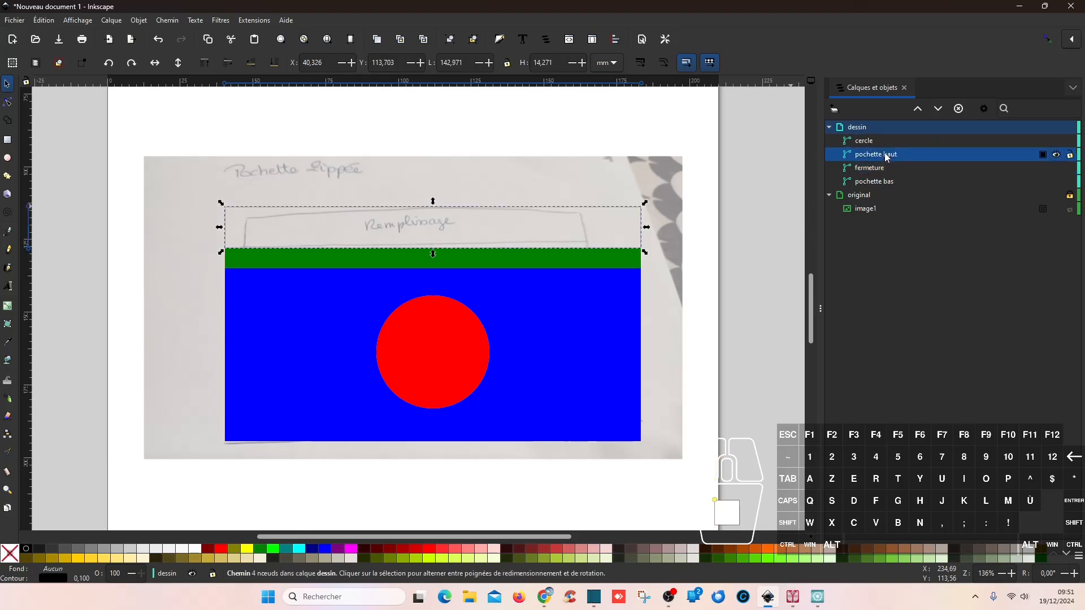
click(326, 553)
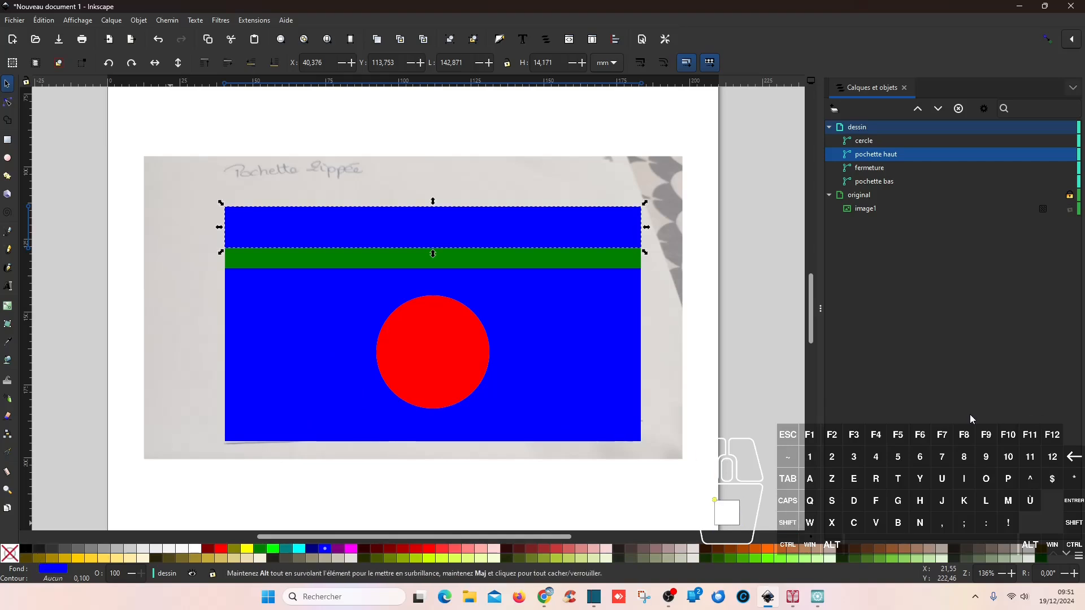
Save the document as "pochette ith.svg" in the créations folder, replacing the existing file
key(ctrl+s)
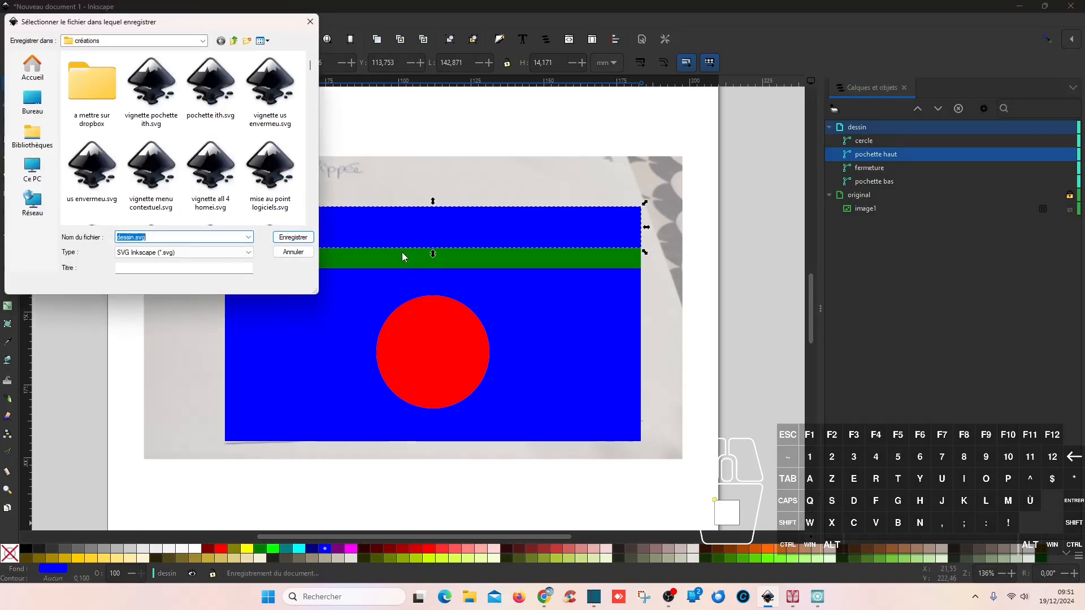
click(210, 88)
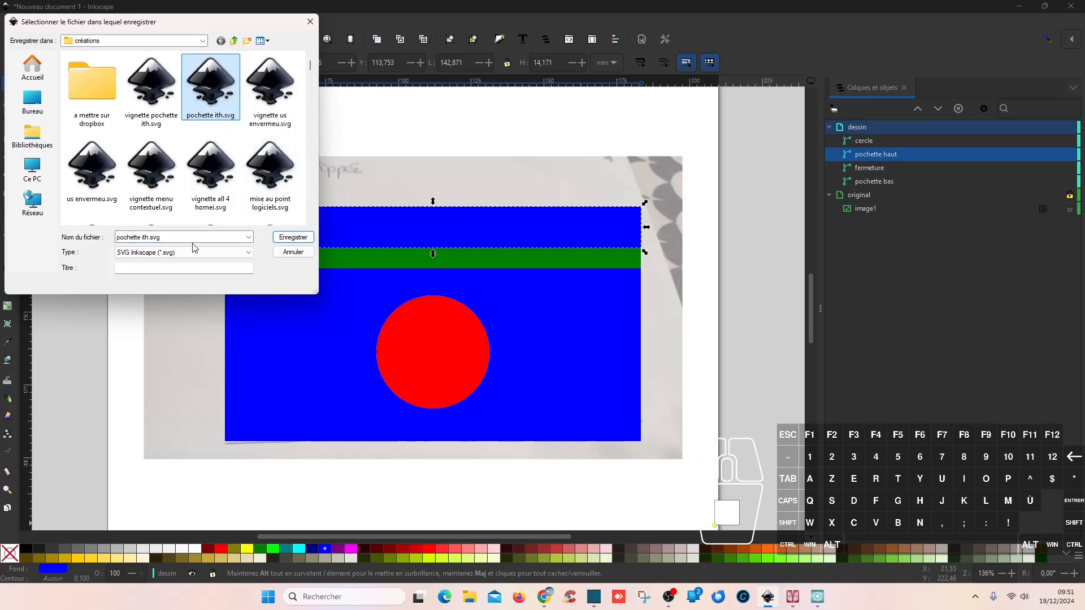
drag(194, 23, 582, 83)
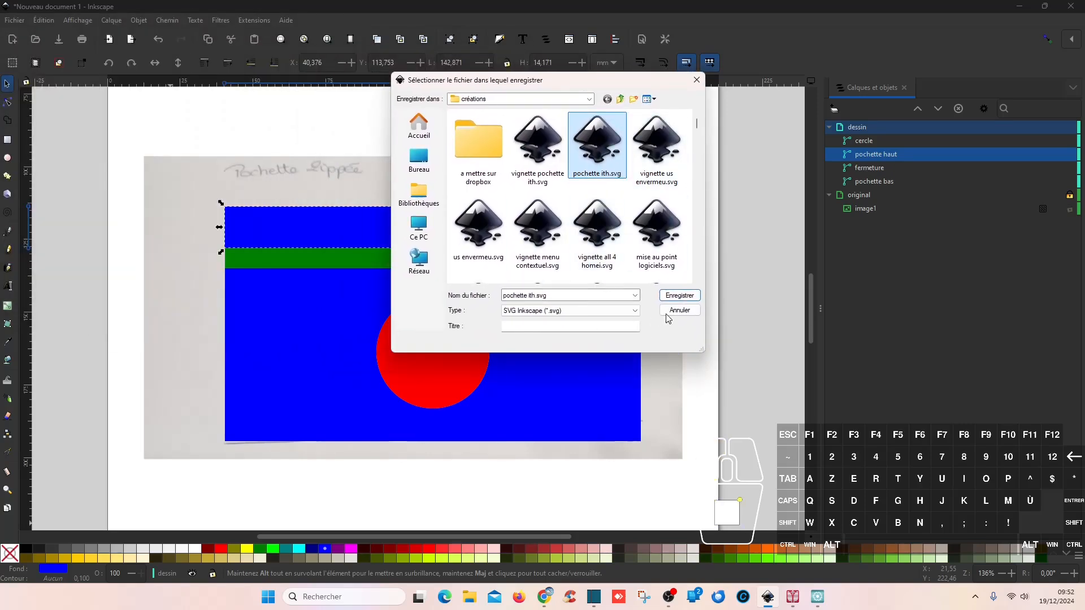
click(680, 295)
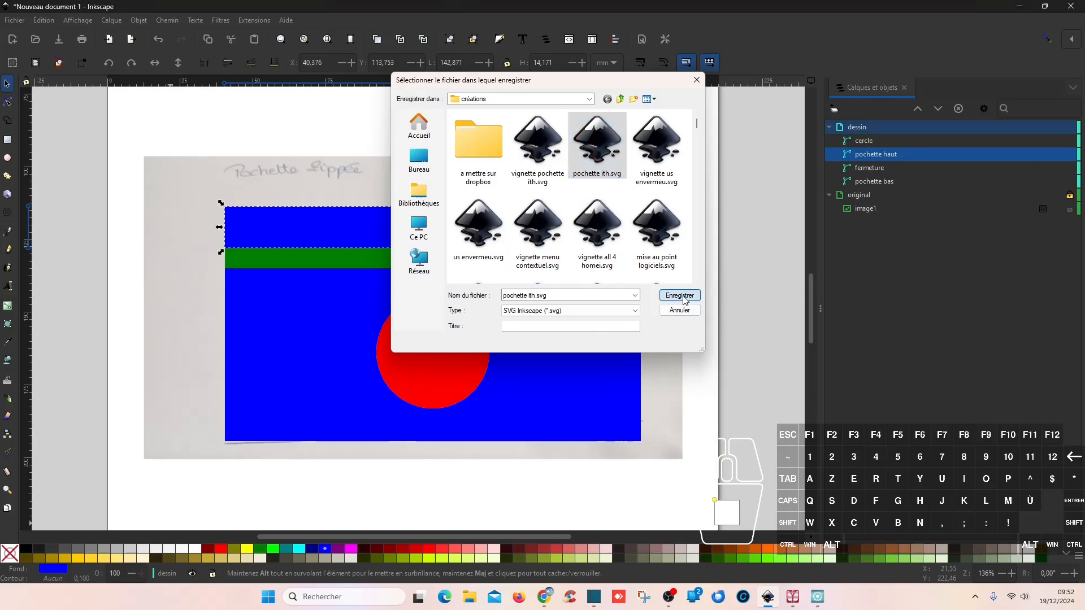
click(631, 352)
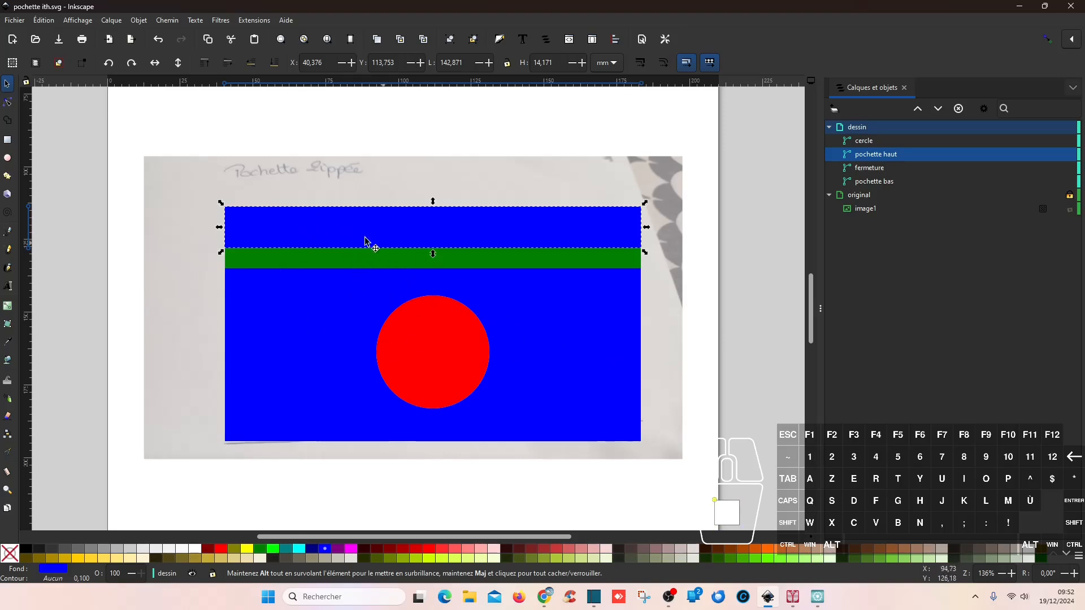
Duplicate the four pieces of the dessin layer and merge the duplicates into one shape with Union
click(891, 178)
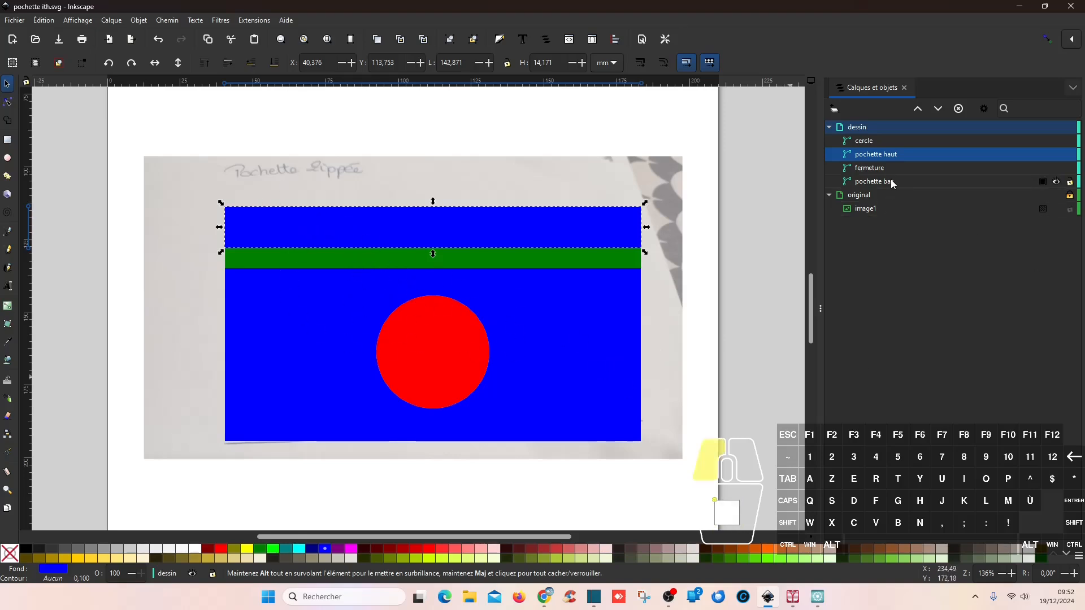
shift+click(875, 141)
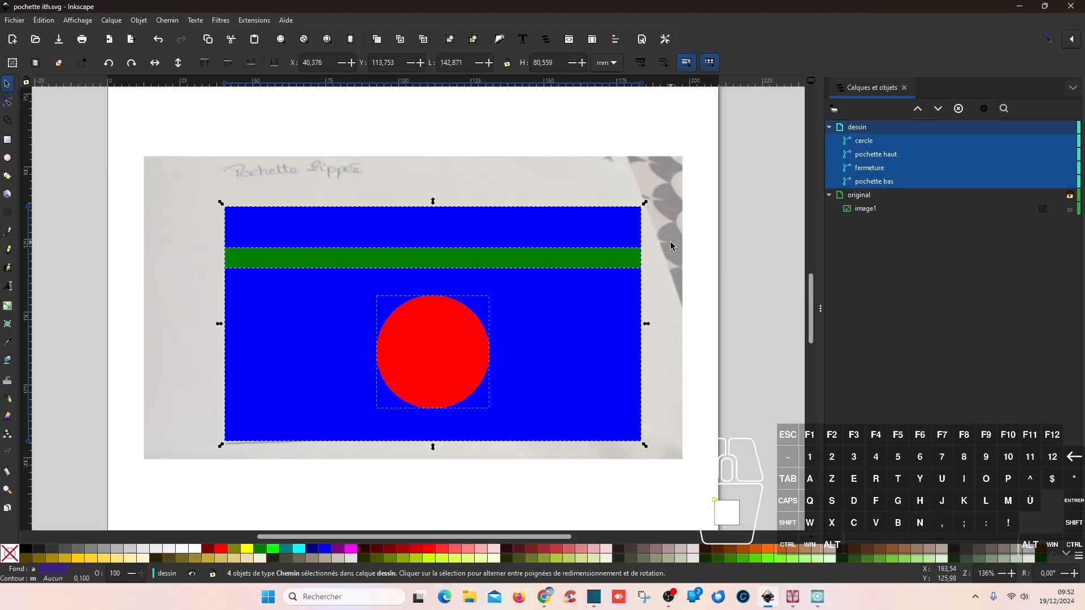
click(44, 20)
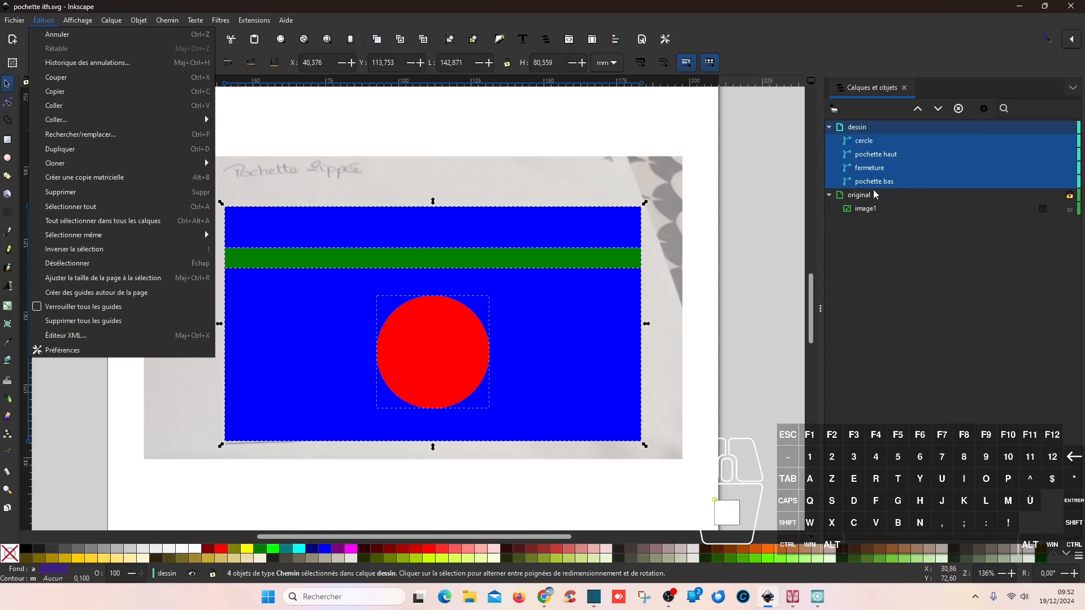
click(103, 151)
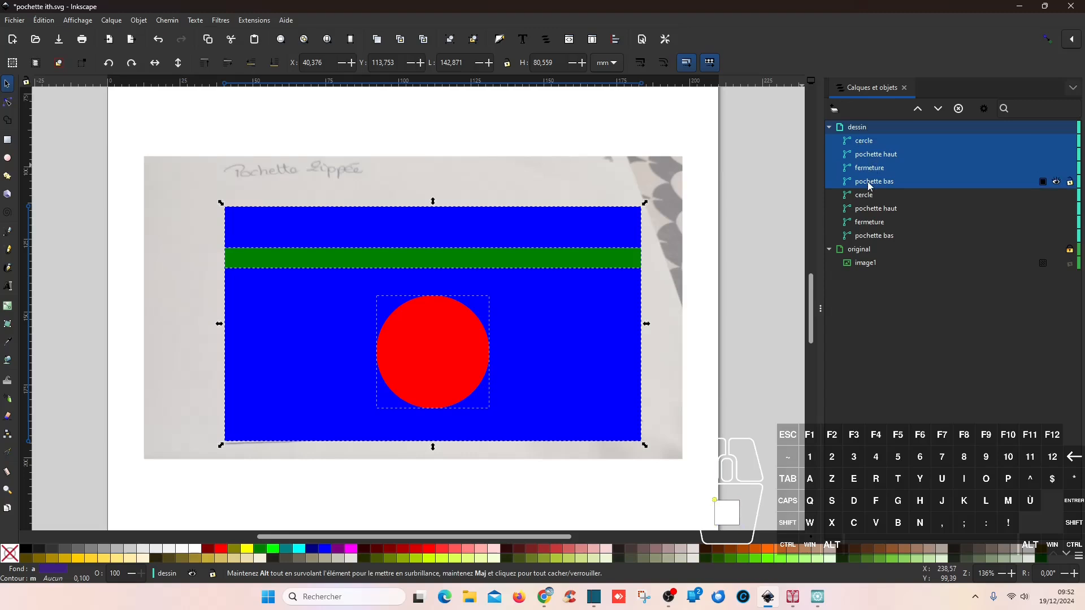
click(165, 21)
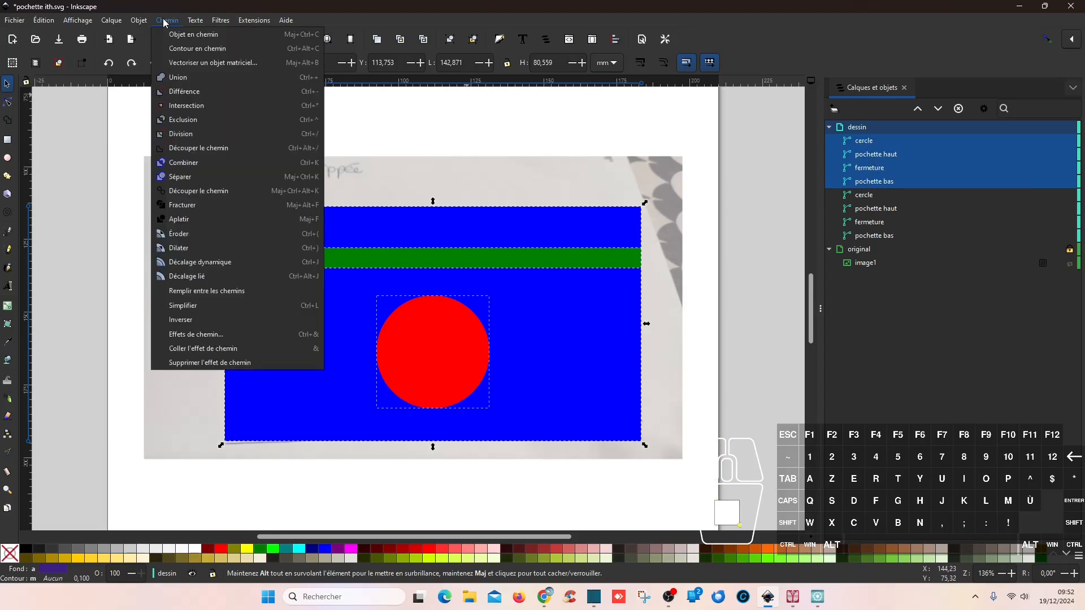
click(201, 78)
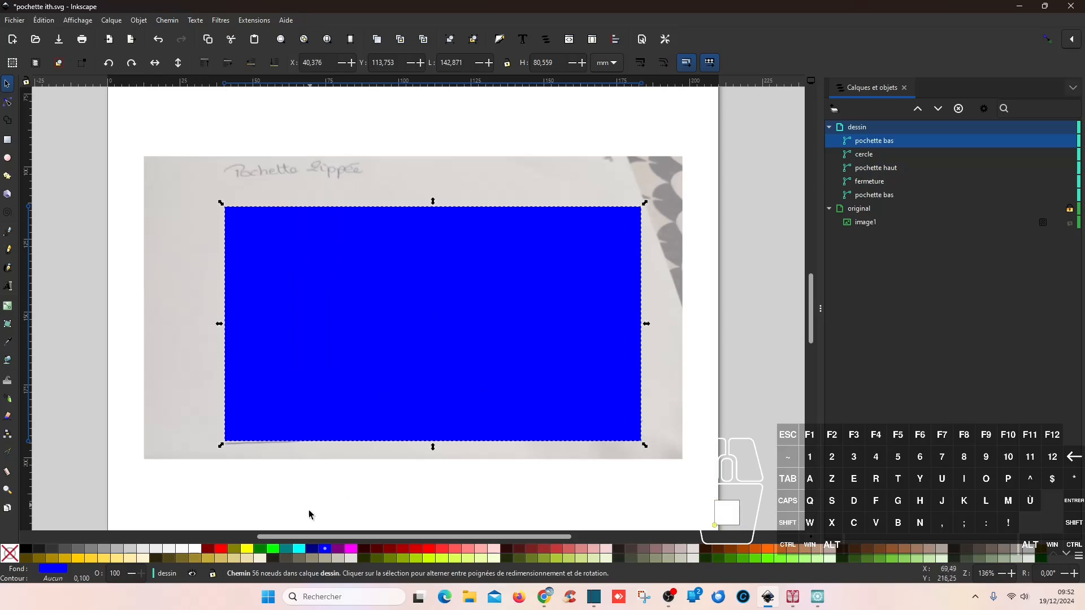
Fill the merged shape with yellow and rename it "contour"
click(247, 554)
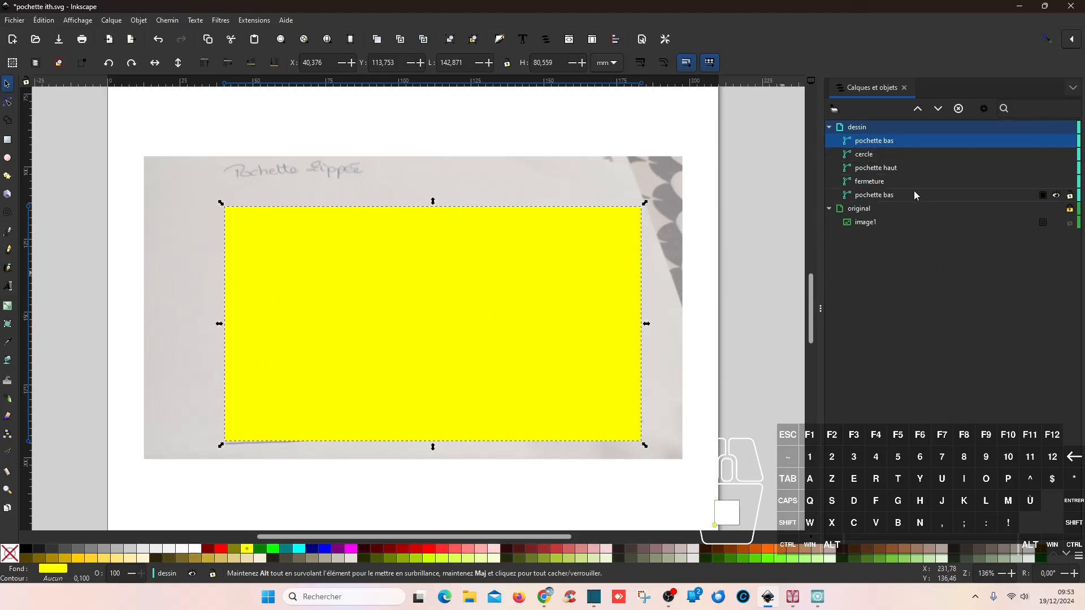
double_click(875, 142)
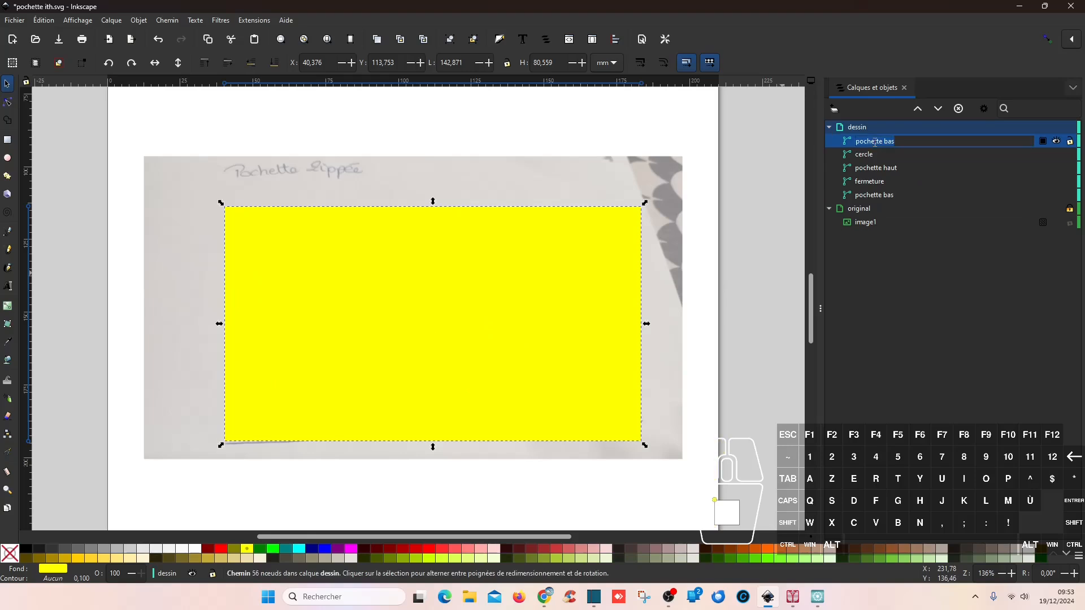
text(contour)
key(Return)
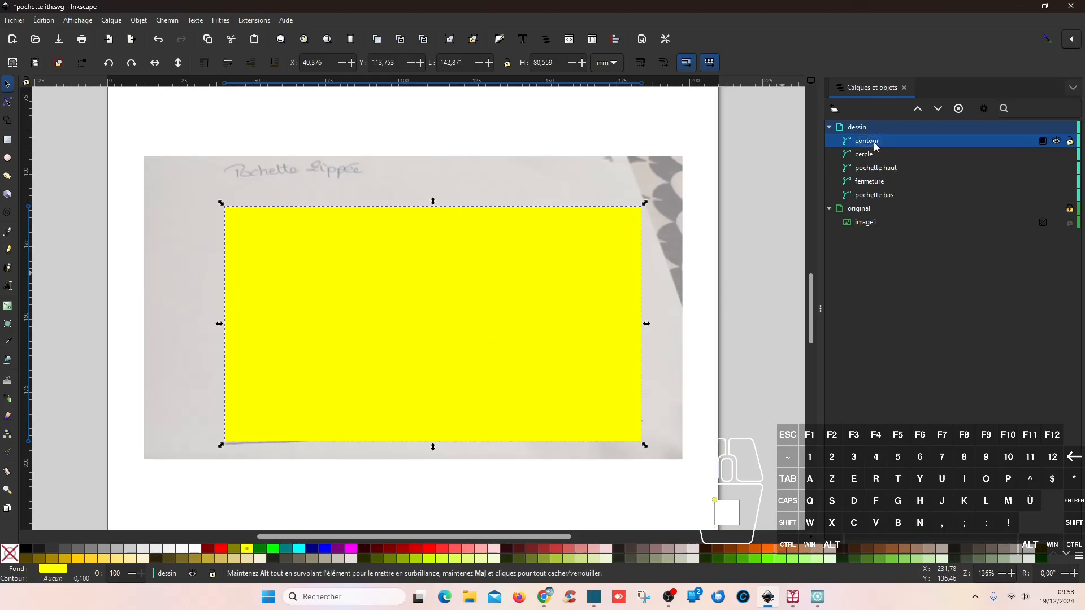
Lower the contour shape beneath the four pieces in the dessin layer, and check it by temporarily hiding pochette bas
click(942, 108)
click(942, 108)
click(941, 109)
click(942, 109)
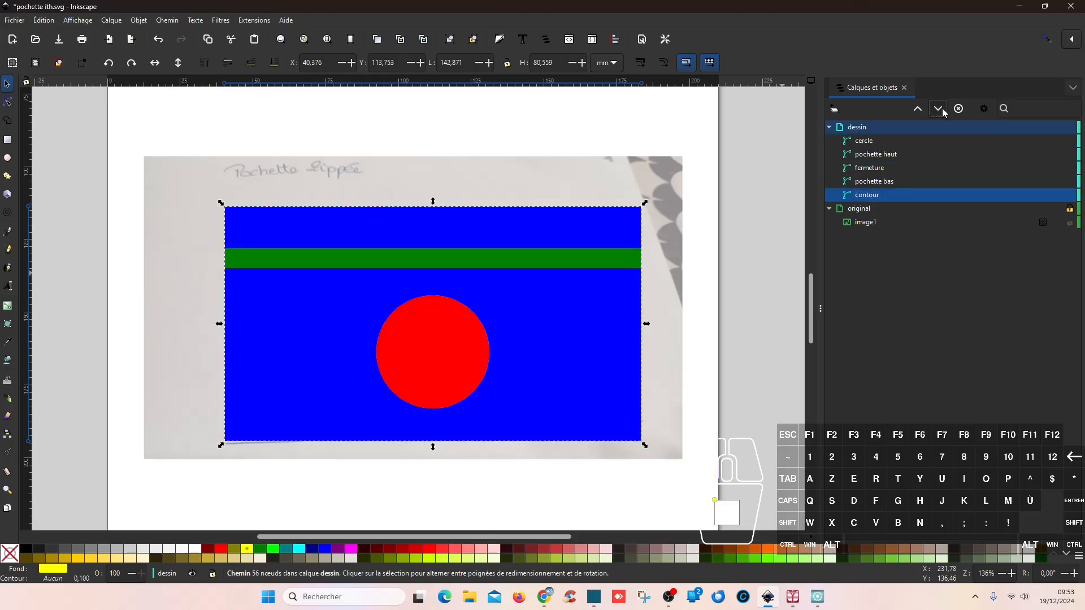
click(1056, 182)
click(1056, 182)
click(1057, 182)
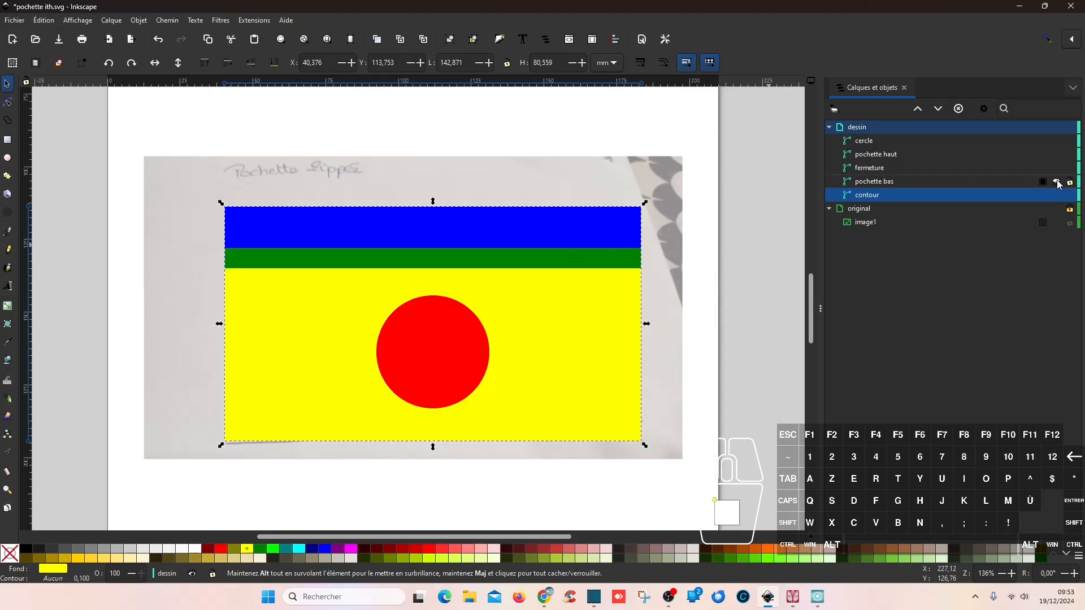
click(1056, 182)
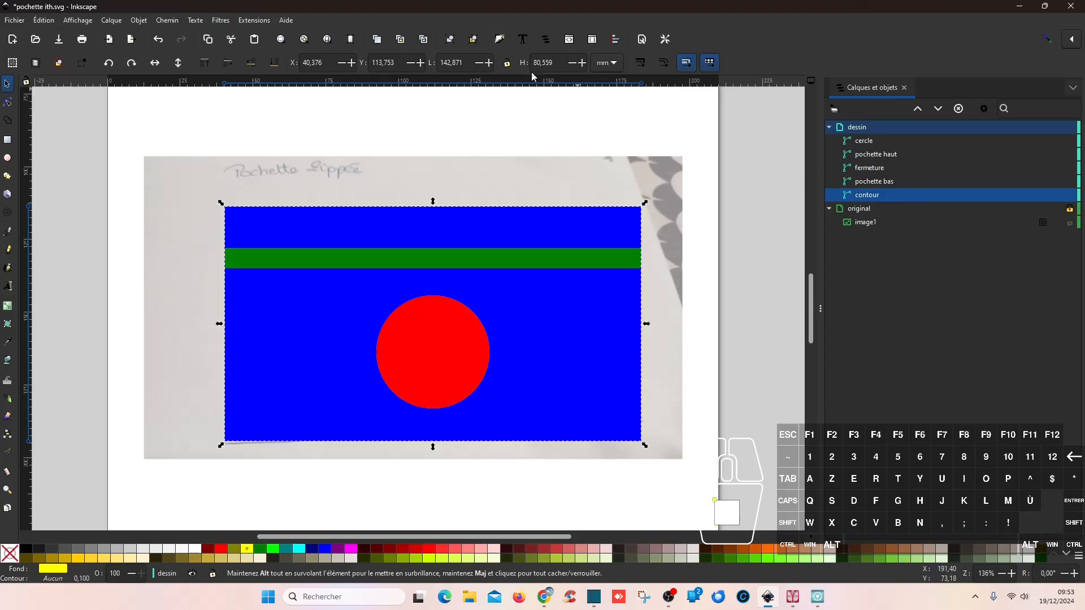
Add a Décalage (Offset) path effect to the contour shape
click(165, 23)
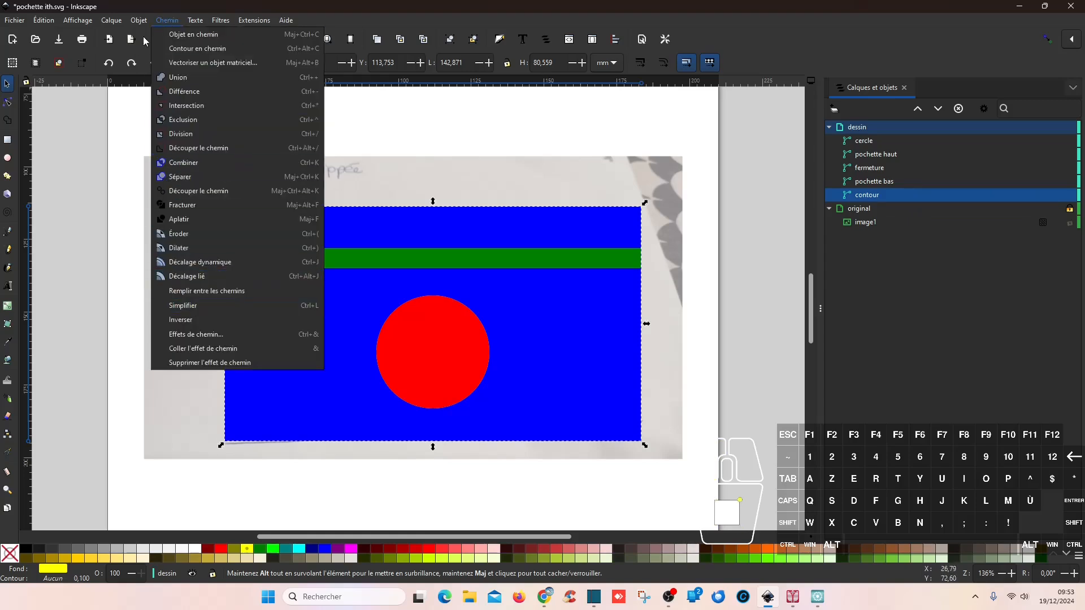
click(234, 334)
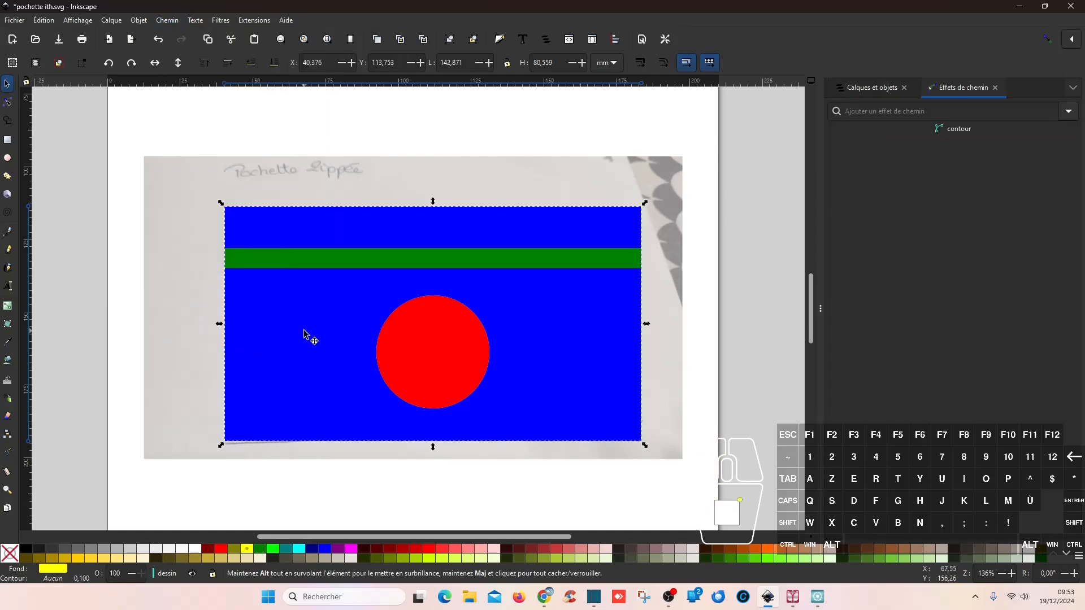
click(1069, 111)
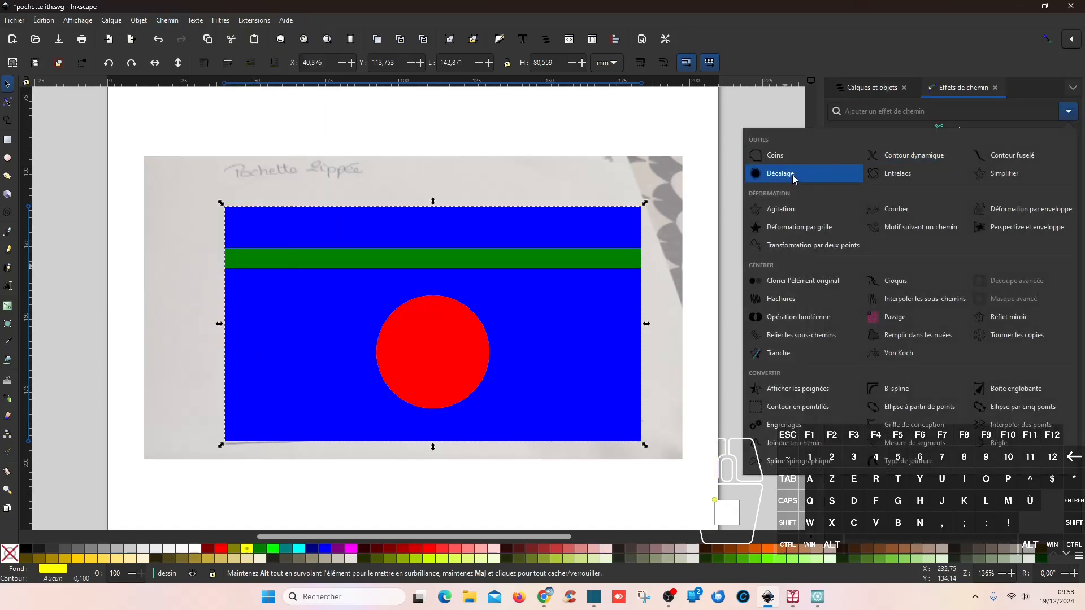
click(792, 175)
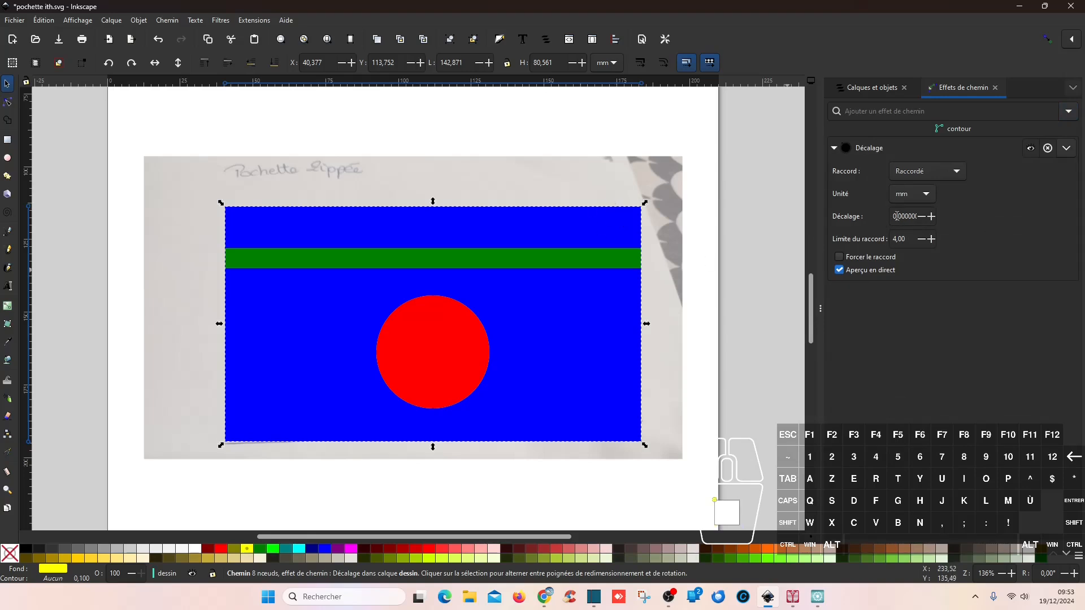
Set the contour's offset to 10 mm and convert the offset shape to a plain path
click(932, 216)
click(931, 217)
click(931, 217)
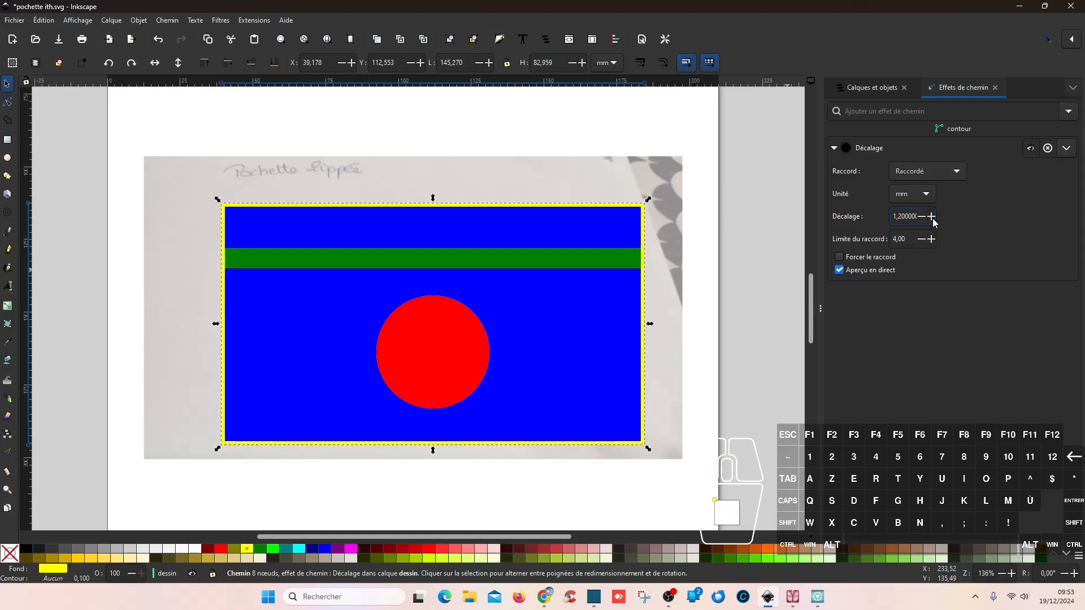
click(932, 217)
click(931, 216)
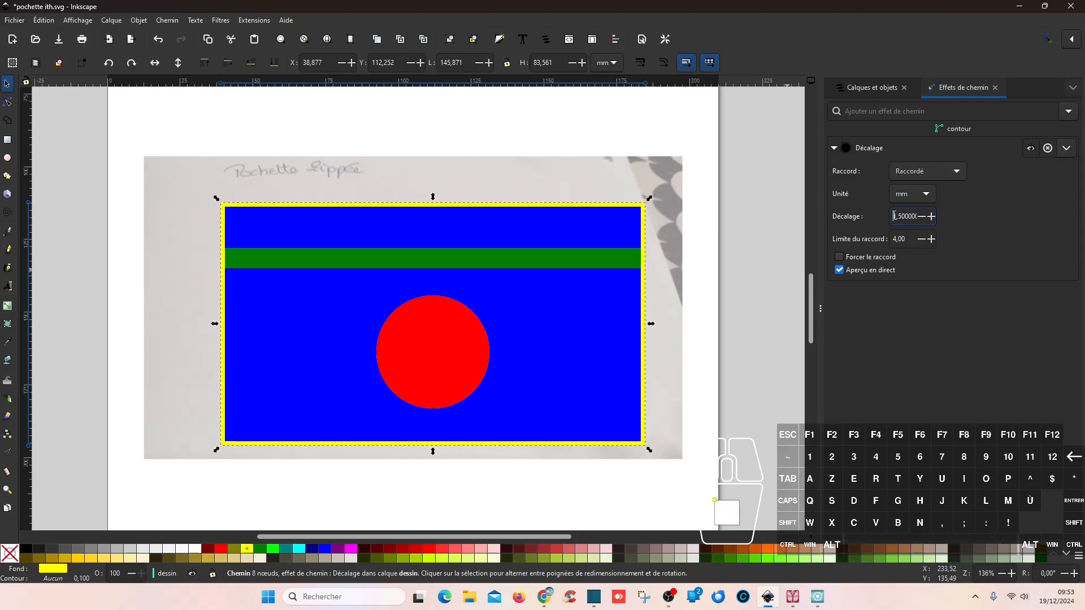
triple_click(893, 216)
text(10)
key(Return)
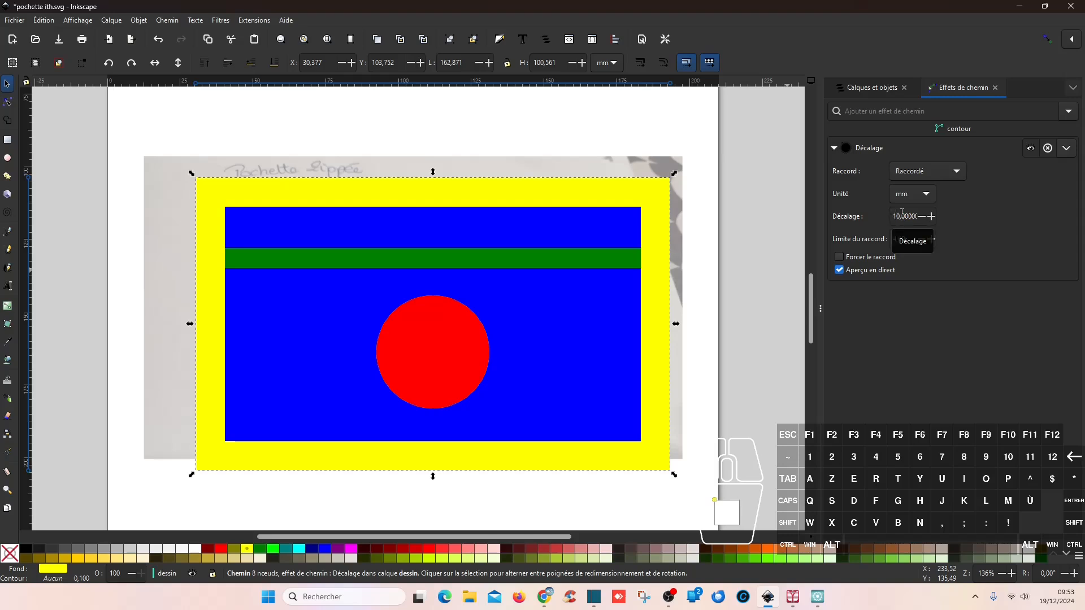
click(996, 88)
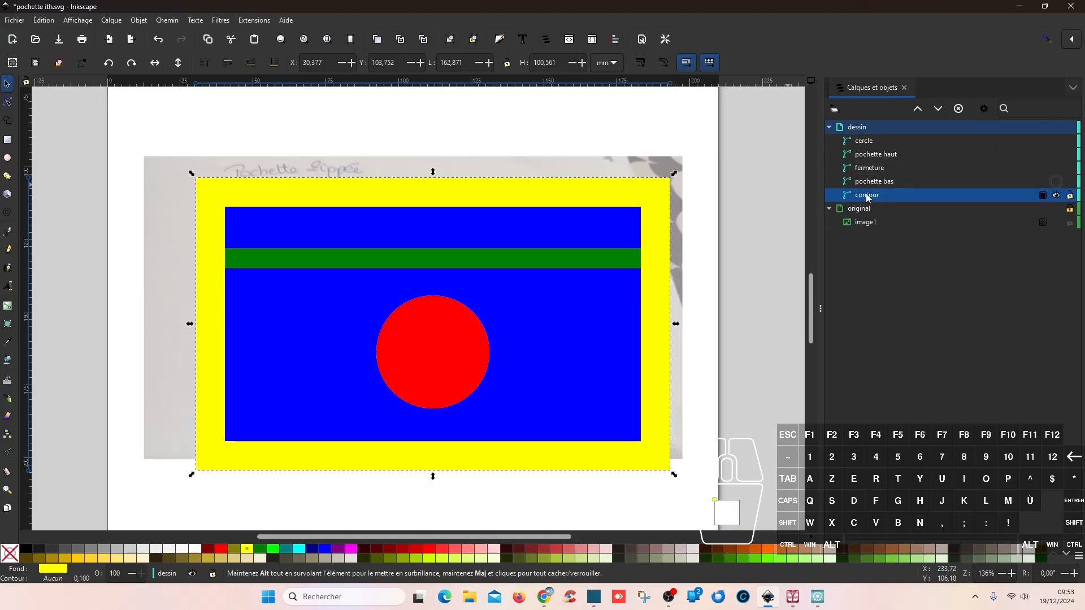
click(167, 21)
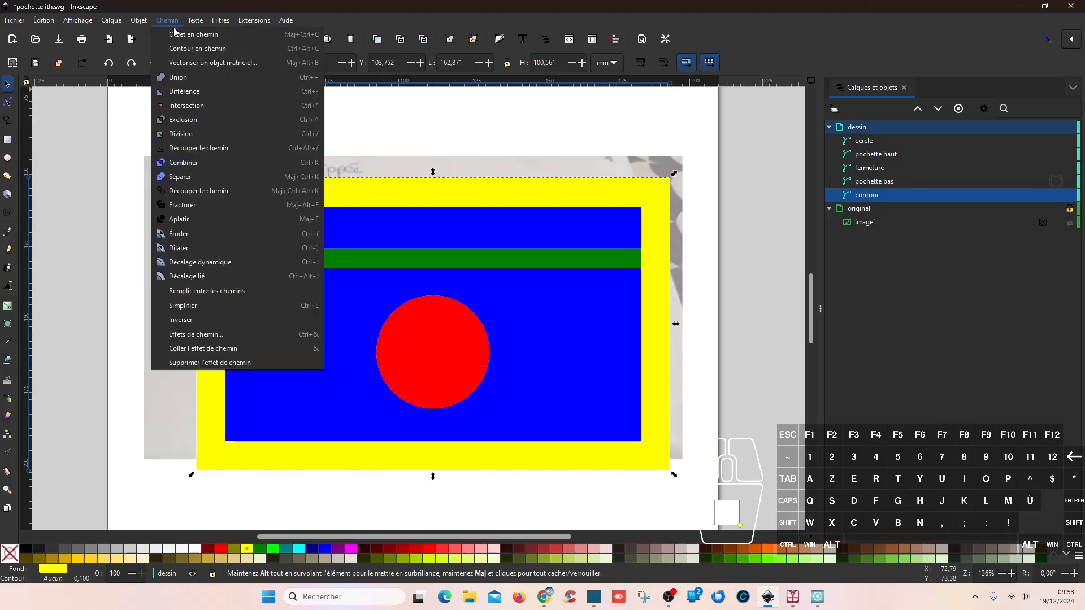
click(183, 35)
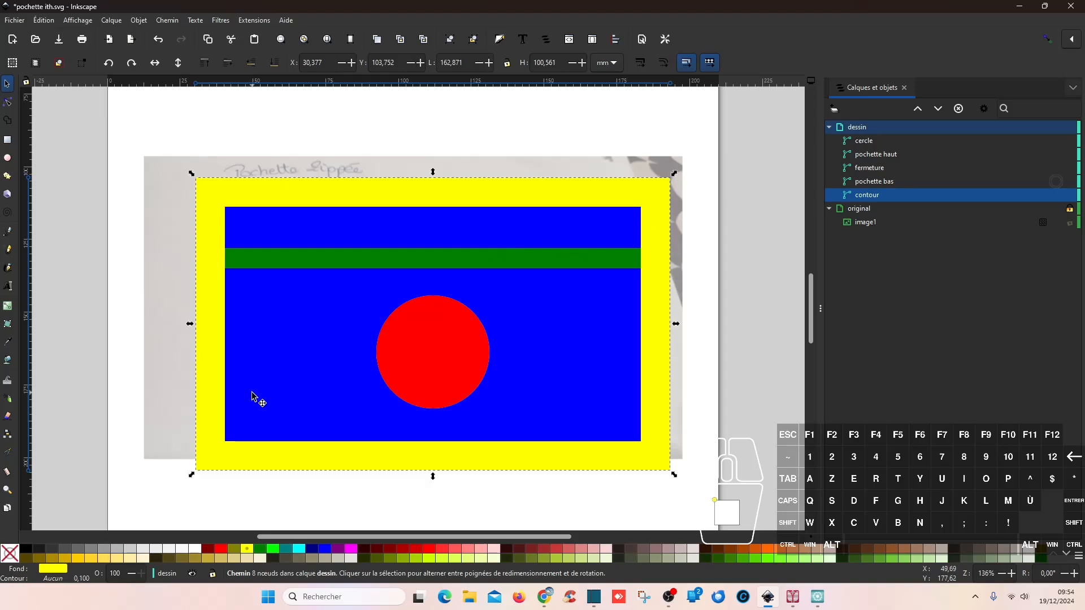
Give the contour a black 1 mm stroke with no fill, and save the document
shift+click(26, 551)
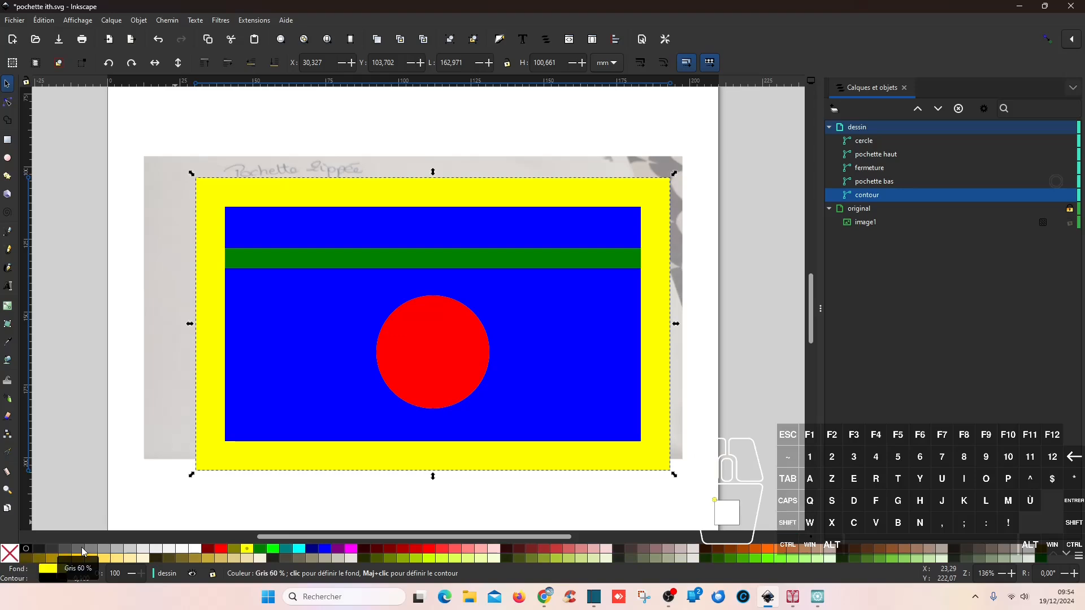
right_click(82, 581)
click(62, 474)
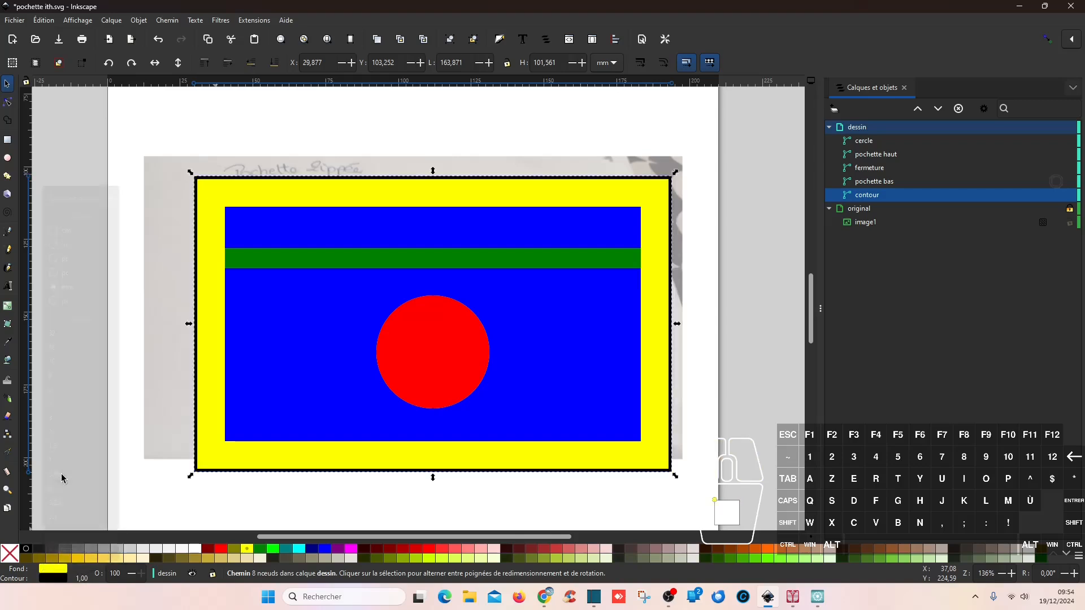
click(9, 552)
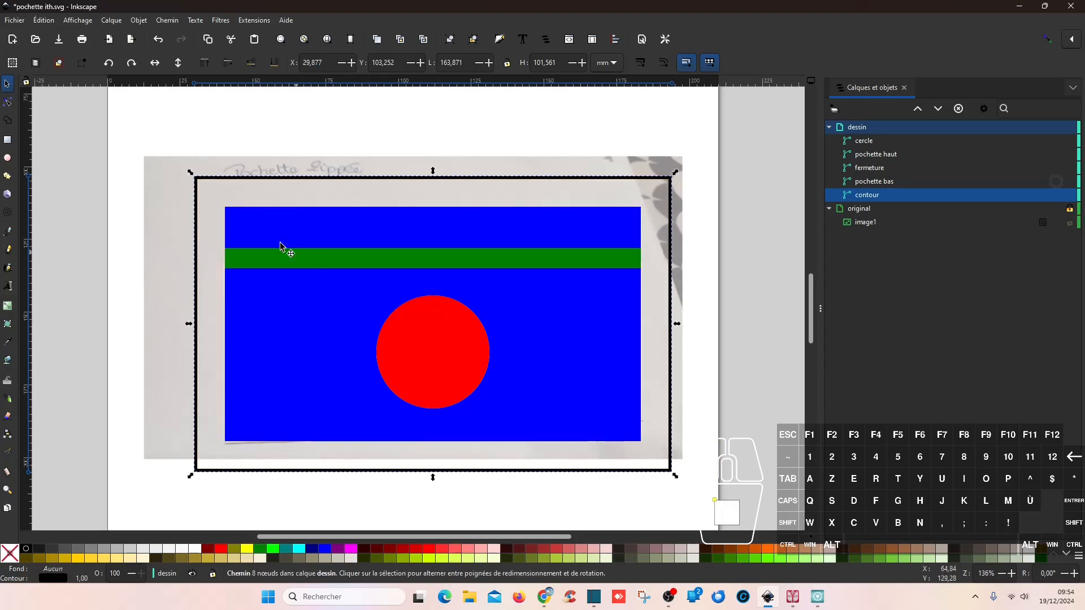
click(58, 40)
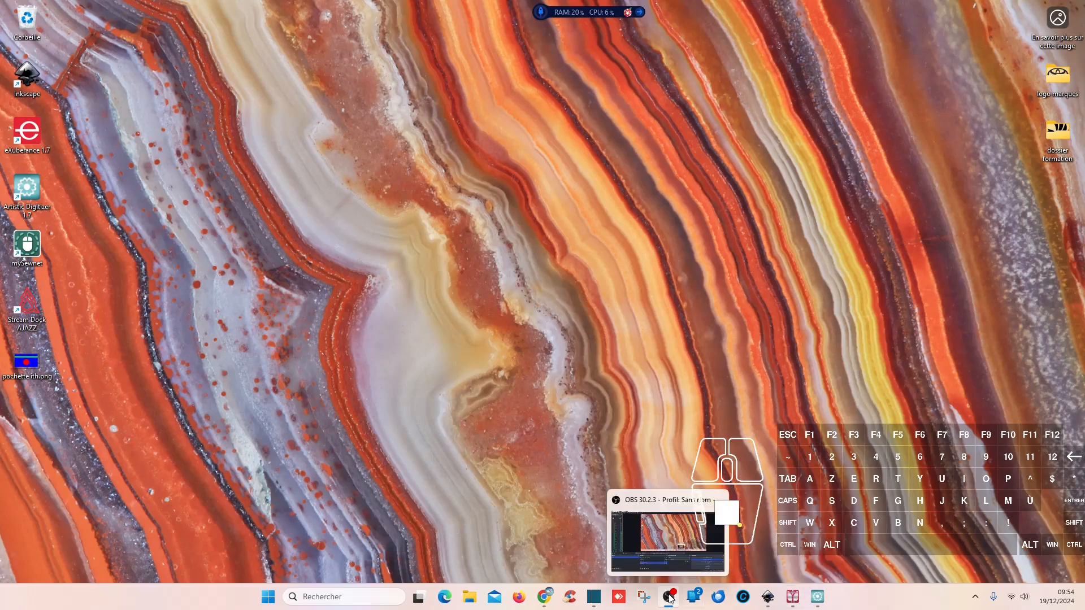
Select all five pieces of the dessin layer and set up a PNG export of the selection, limited to selected objects only
click(764, 600)
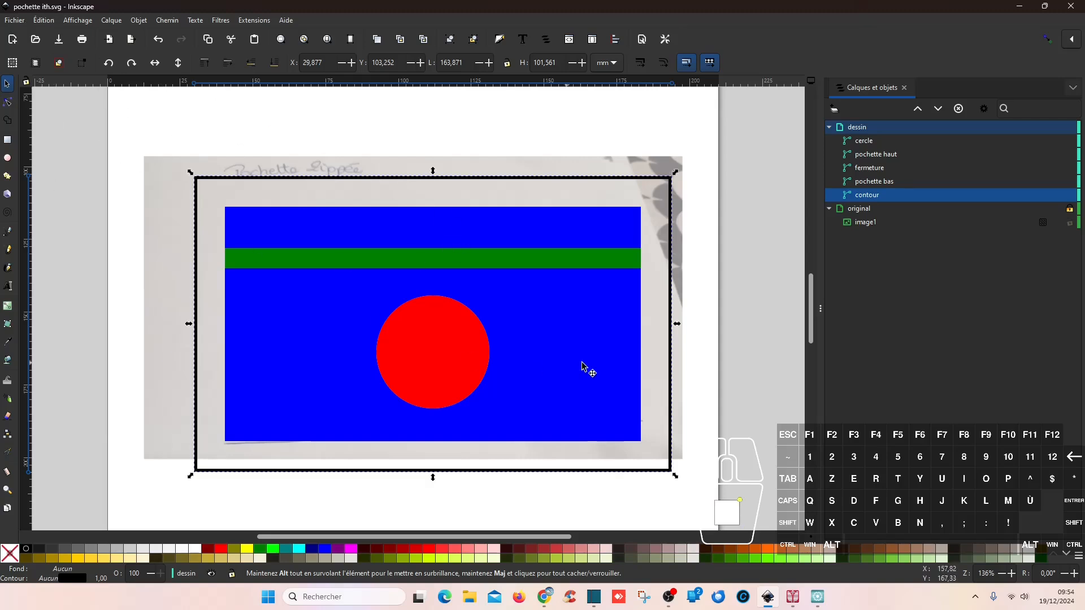
mouse_move(88, 149)
mouse_down()
mouse_move(286, 315)
mouse_move(609, 470)
mouse_move(678, 479)
mouse_up()
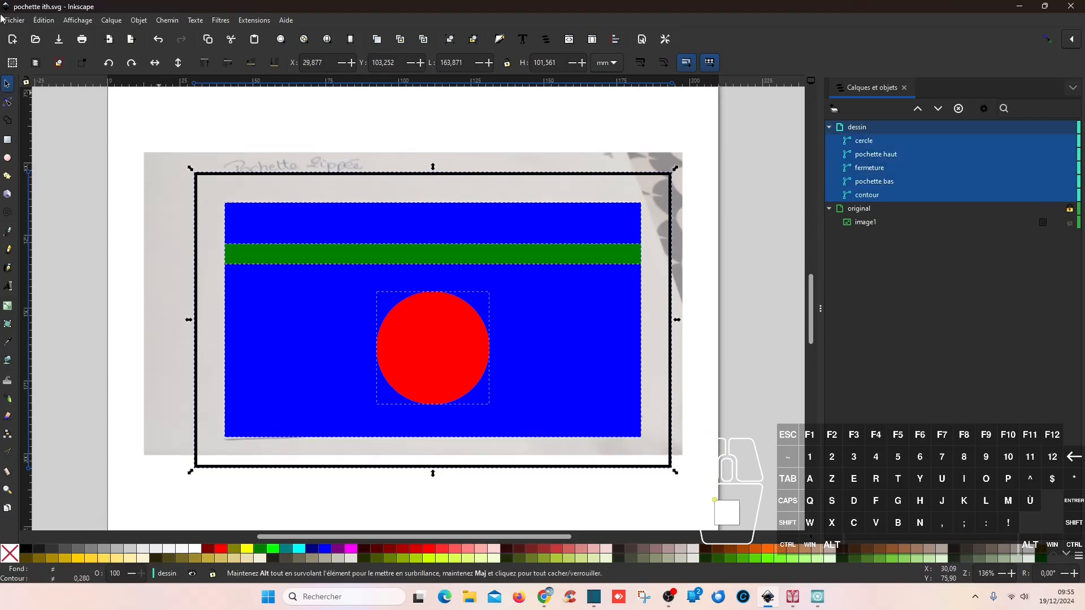
click(17, 25)
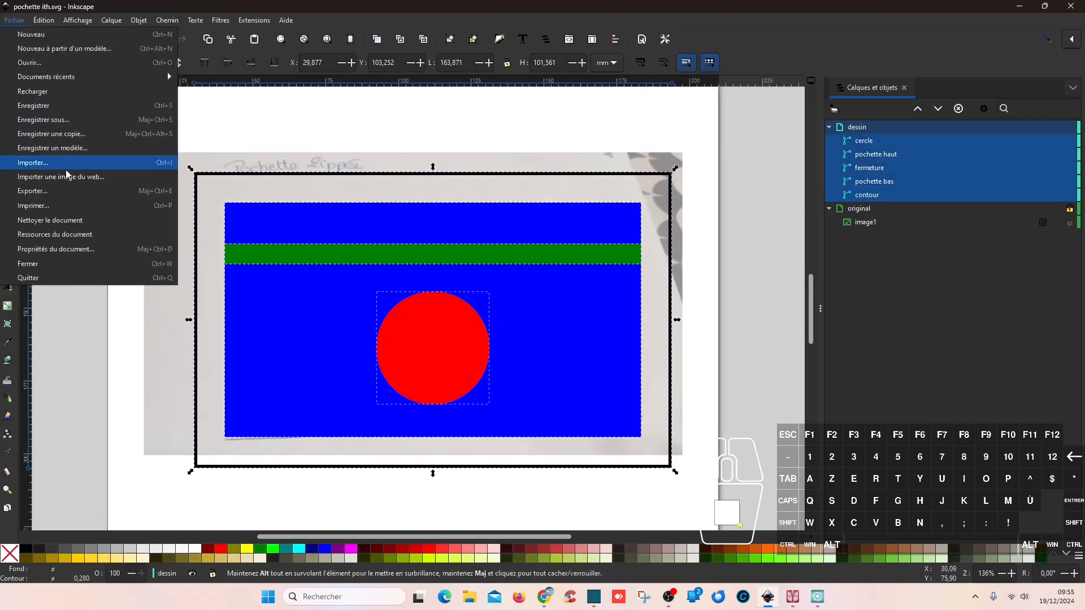
click(75, 192)
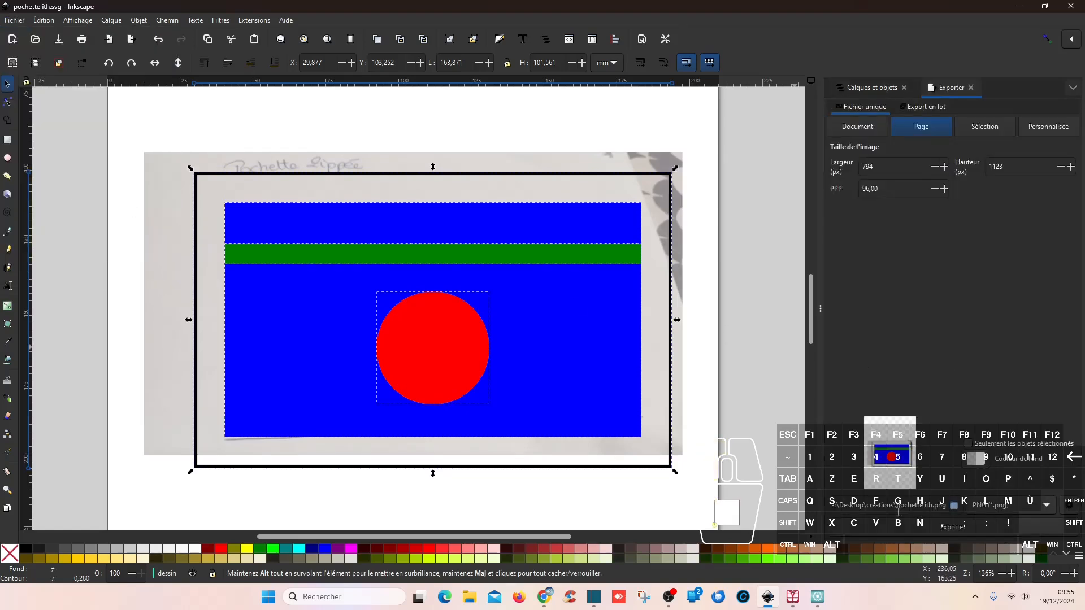
click(1006, 131)
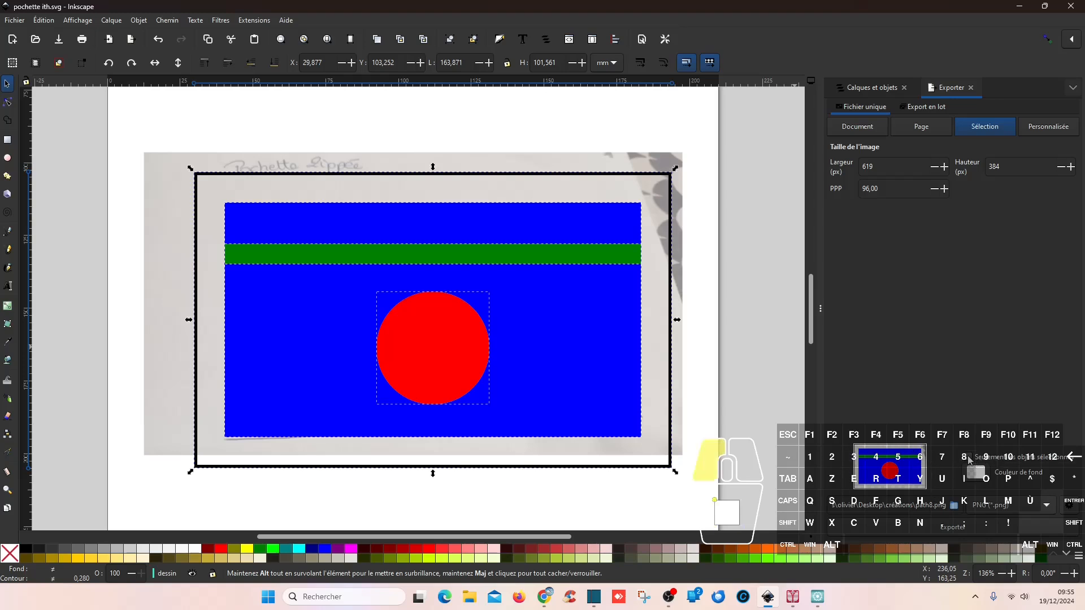
click(970, 458)
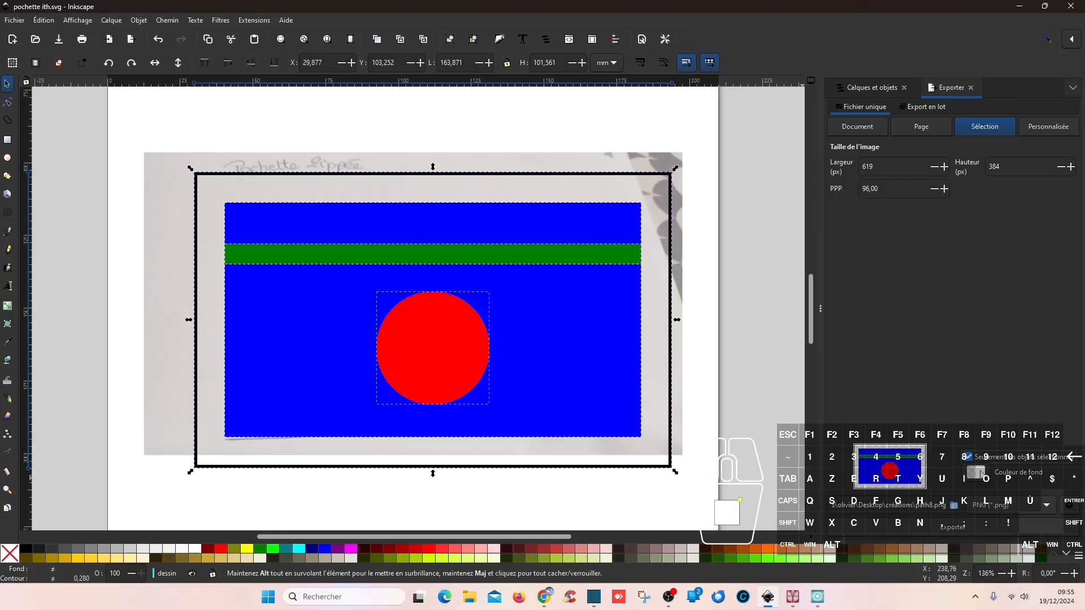
Examine the existing pochette ith.png image on the desktop, and close the viewer
click(1019, 6)
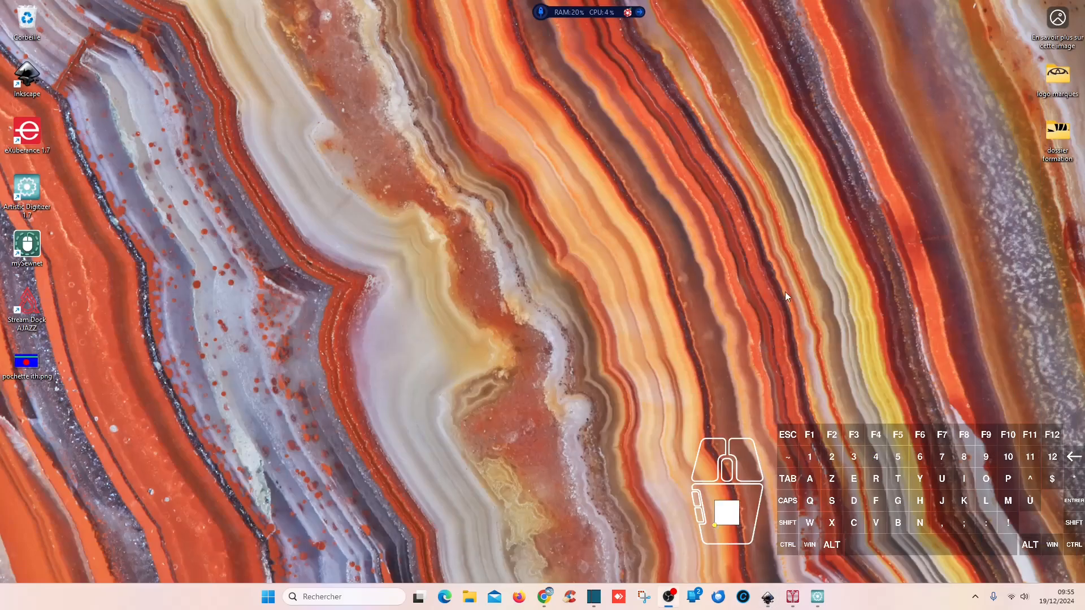
double_click(27, 363)
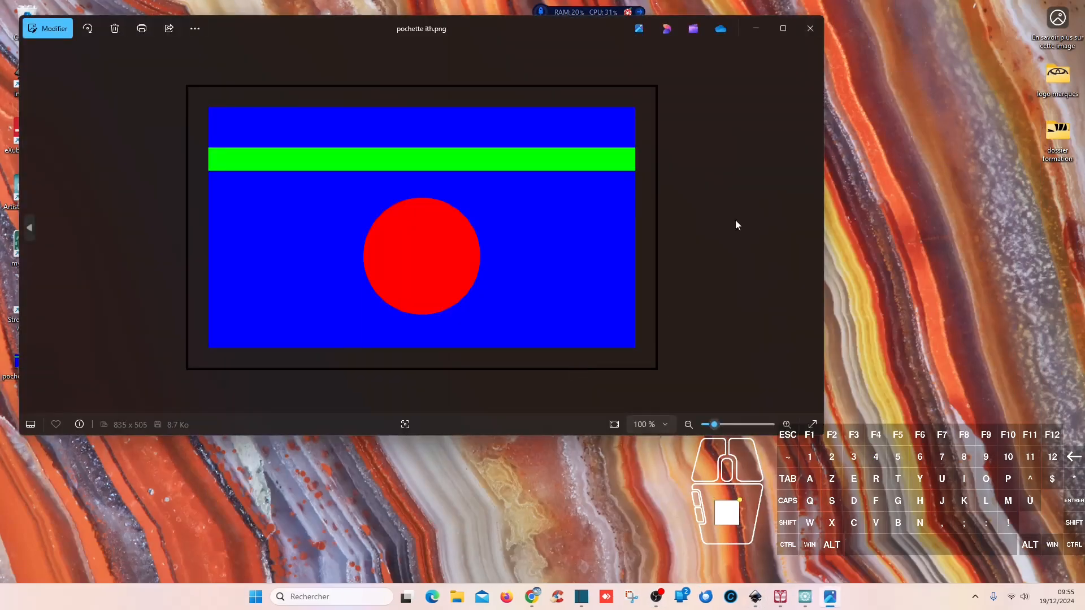
click(811, 28)
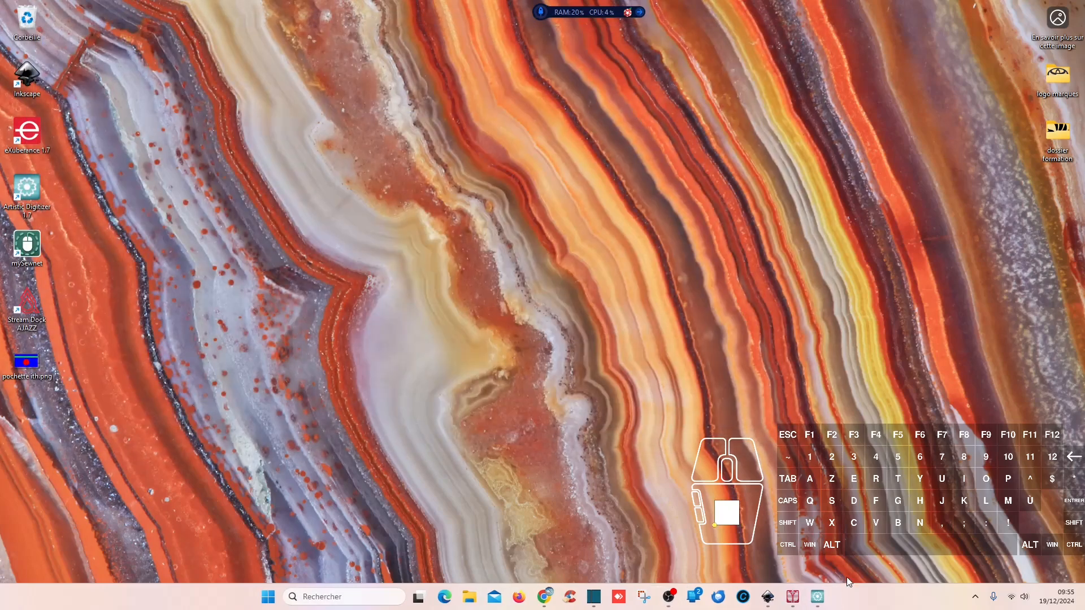
Switch to mySewnet Digitizing and start a new design with the option to load or create a background
click(793, 597)
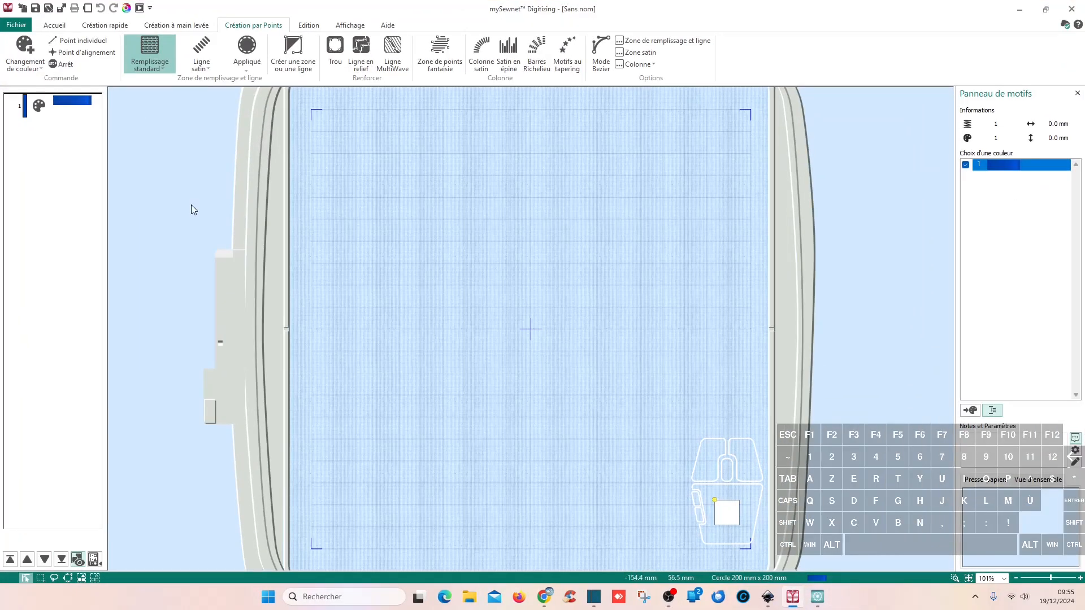
click(19, 25)
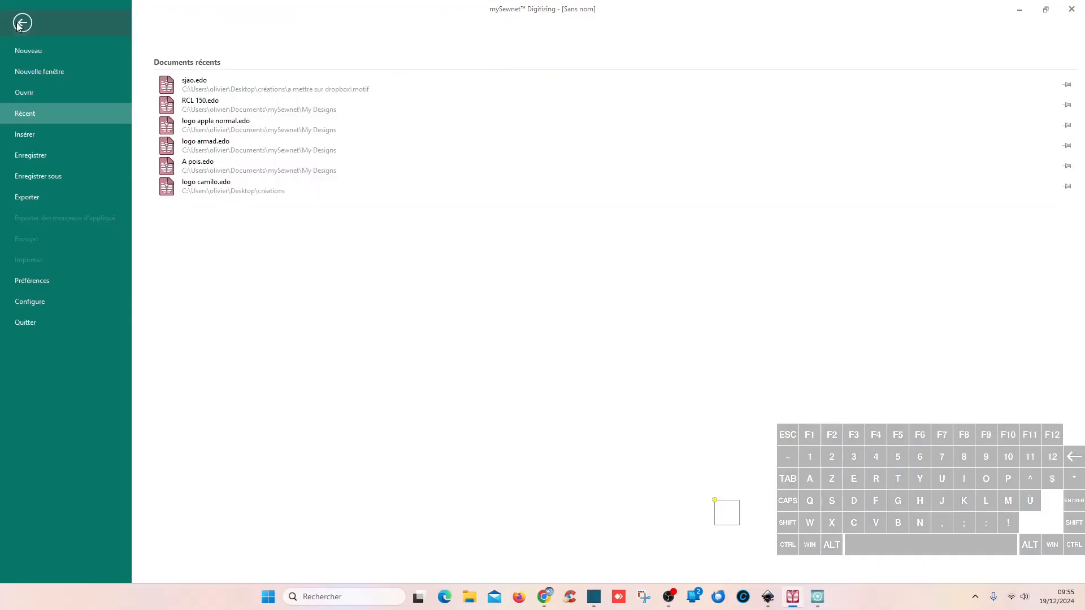
click(39, 55)
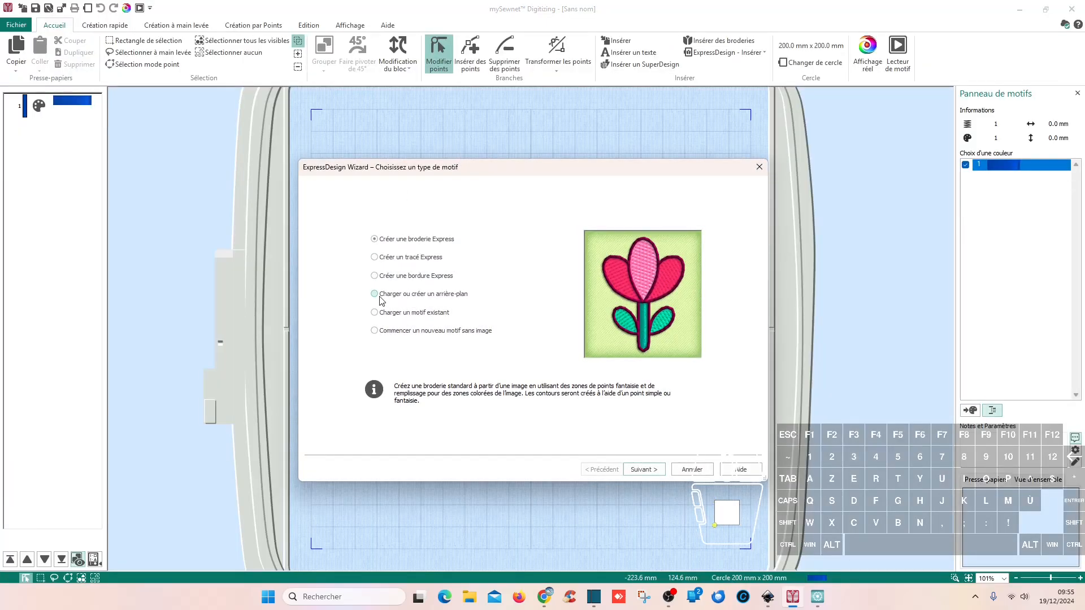
click(428, 295)
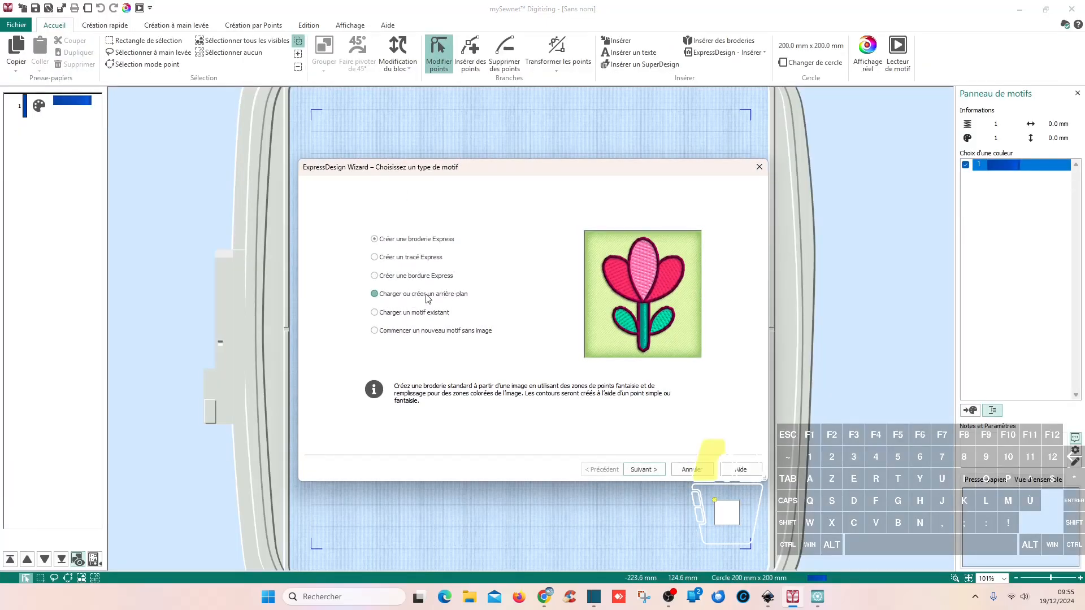
click(658, 470)
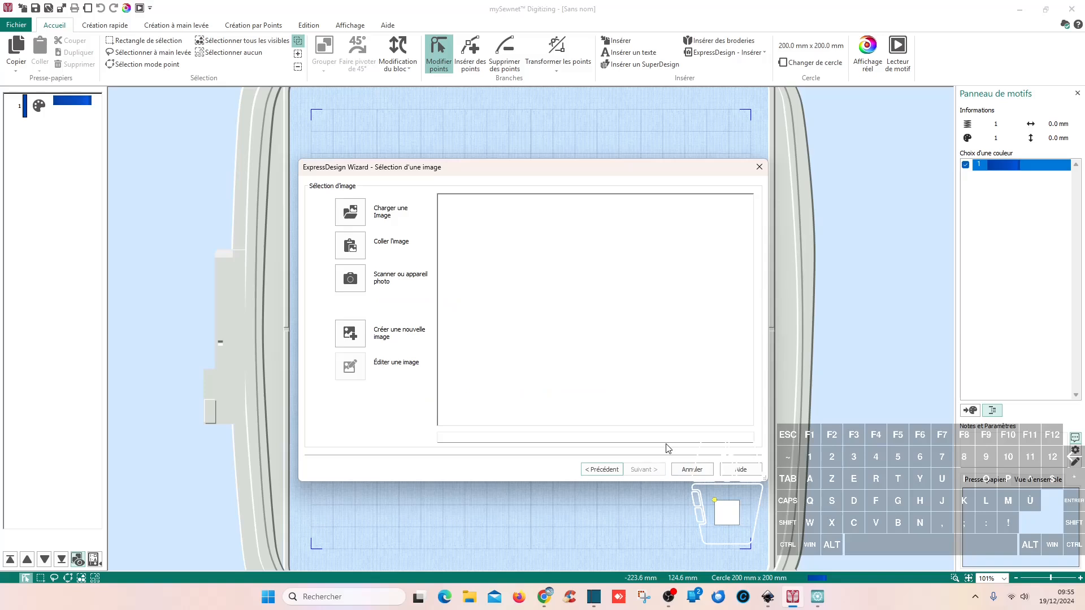
Load pochette ith.png from the desktop as the background, uncropped, and fit it to the 200 mm x 200 mm hoop
click(352, 212)
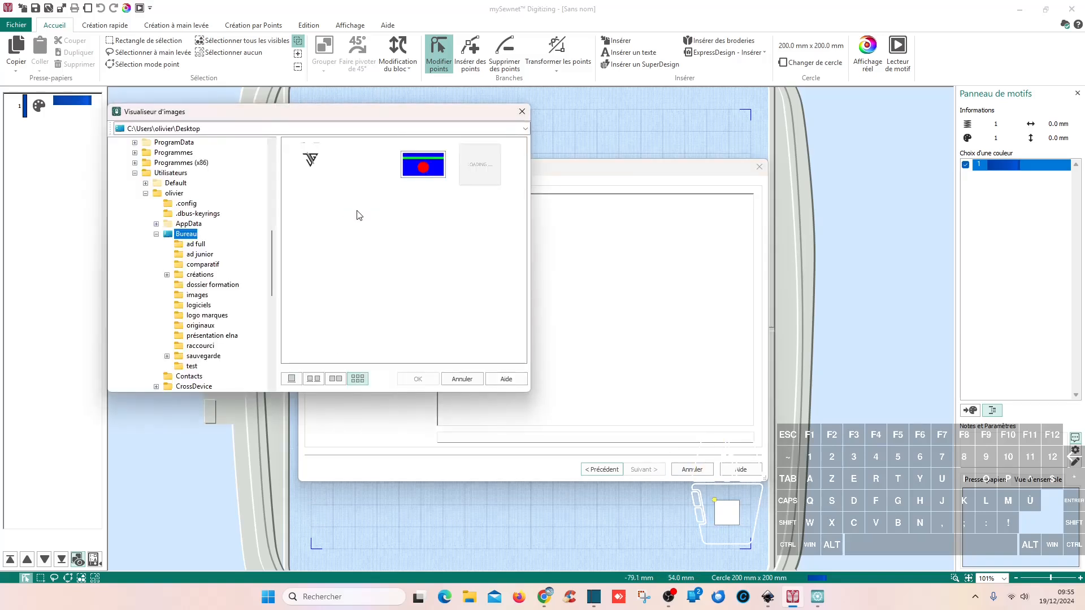
click(431, 180)
click(420, 379)
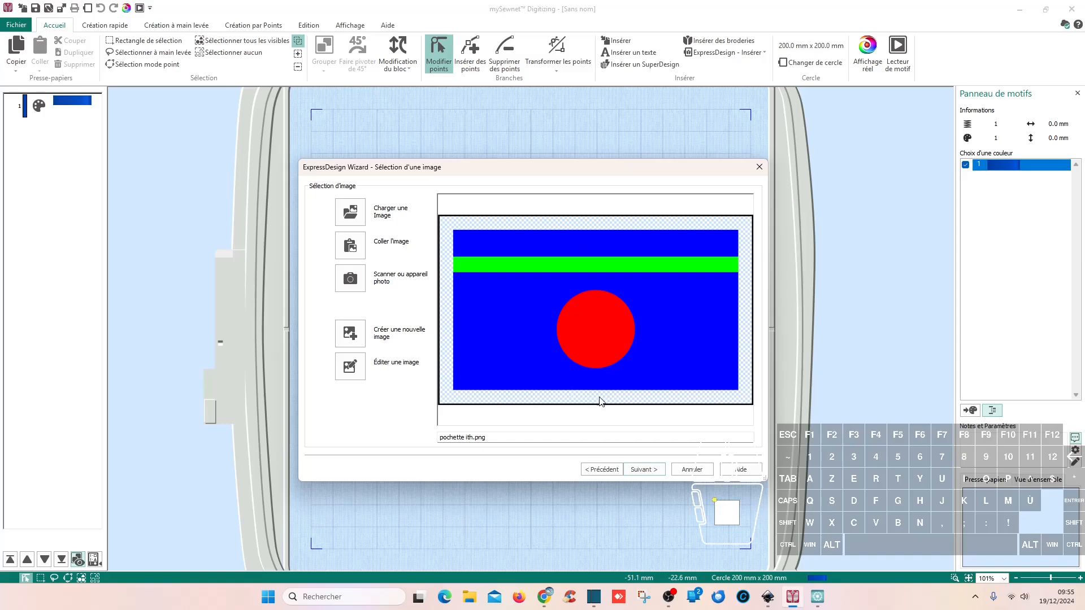
click(644, 470)
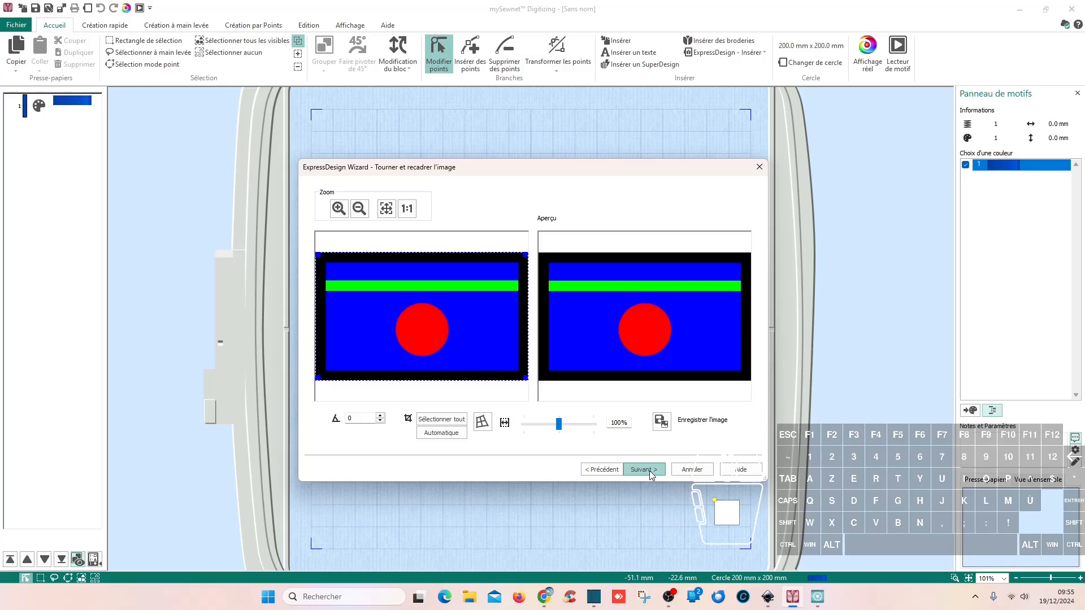
click(650, 473)
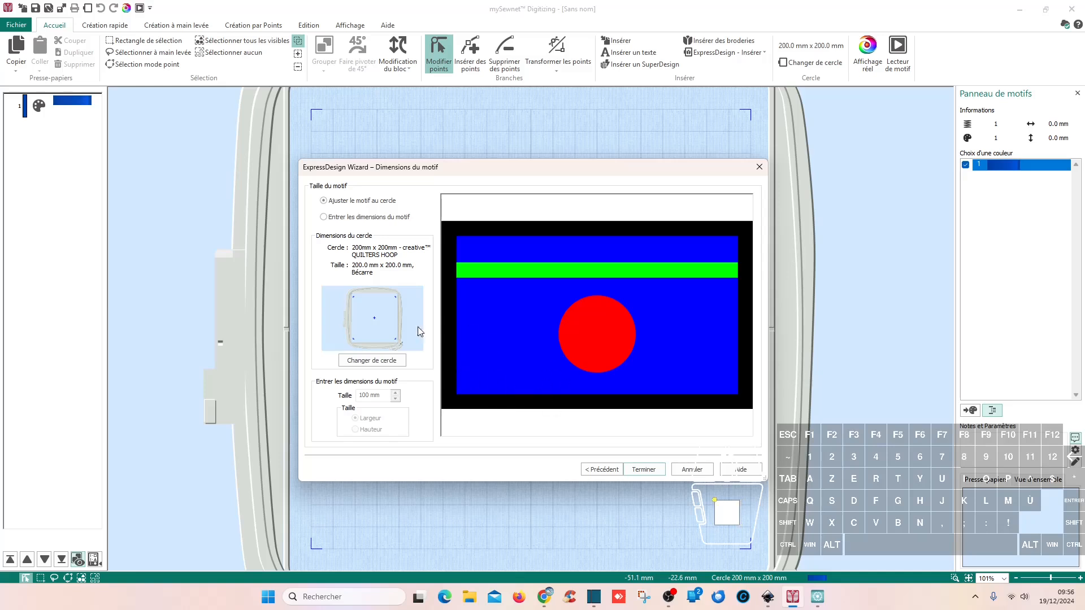
click(653, 470)
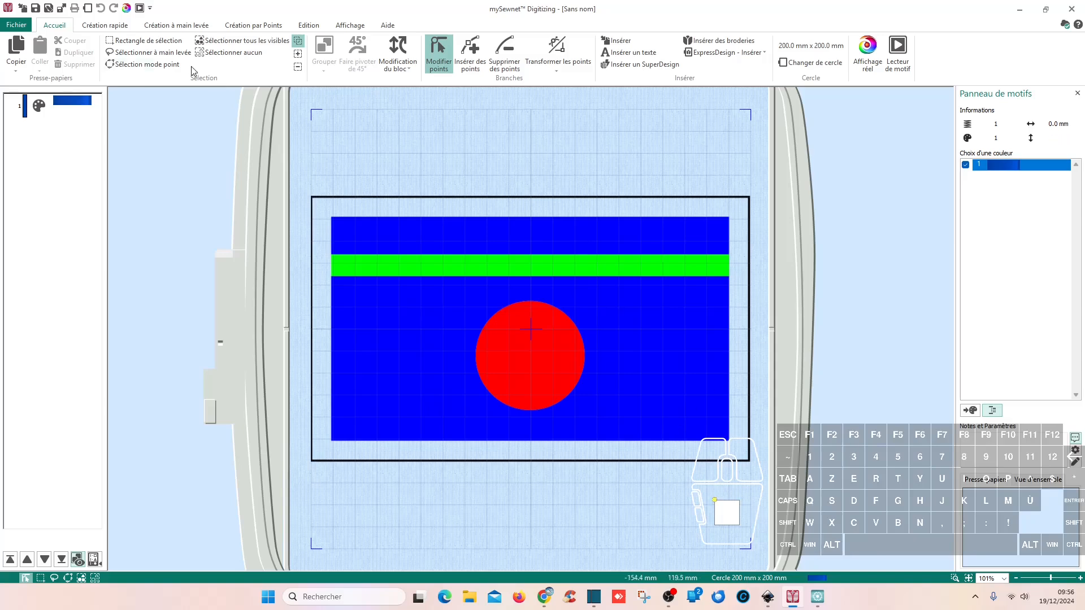
Look over the quick creation (Création rapide) tools and switch back to Inkscape
click(105, 26)
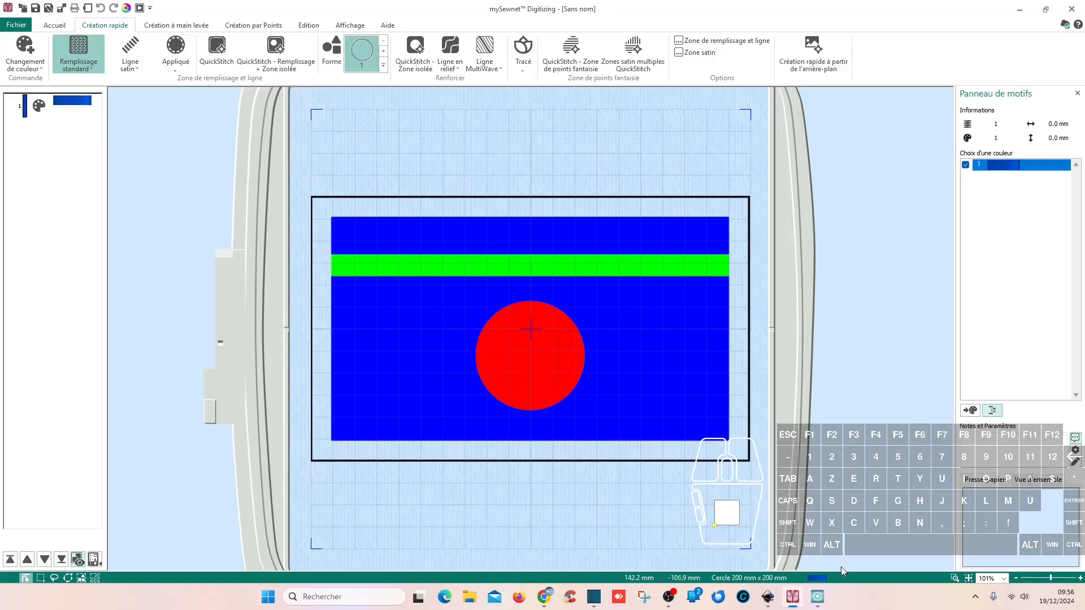
click(767, 597)
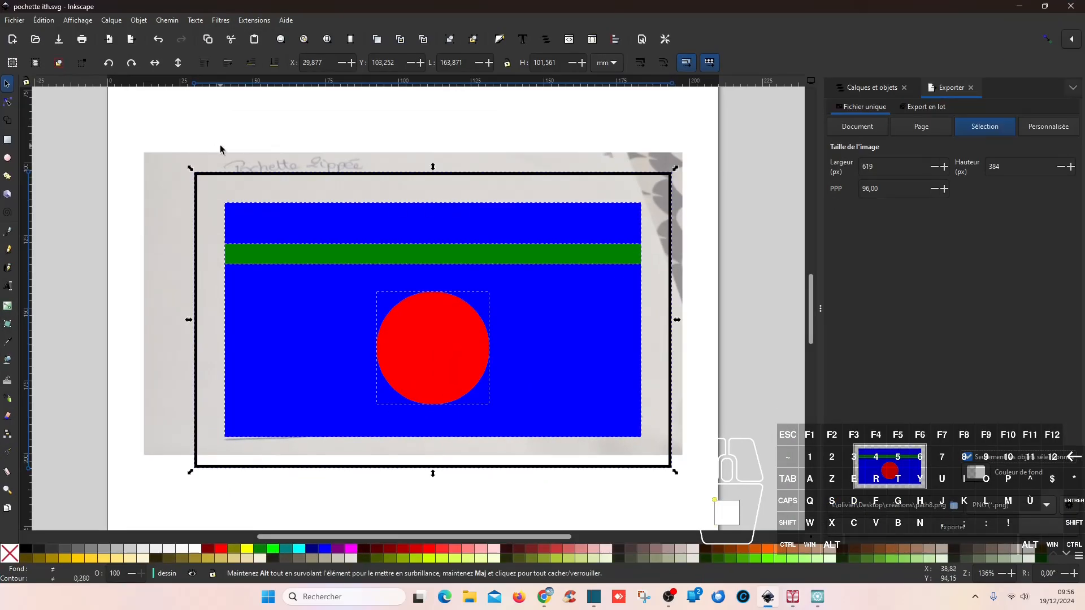
Move the coloured vector pouch clear of the sketch photo, take a close look at the sketch, and switch back to mySewnet Digitizing
ctrl+scroll(327, 332, down, 3)
drag(326, 332, 564, 317)
ctrl+scroll(362, 338, up, 3)
ctrl+scroll(361, 334, up, 1)
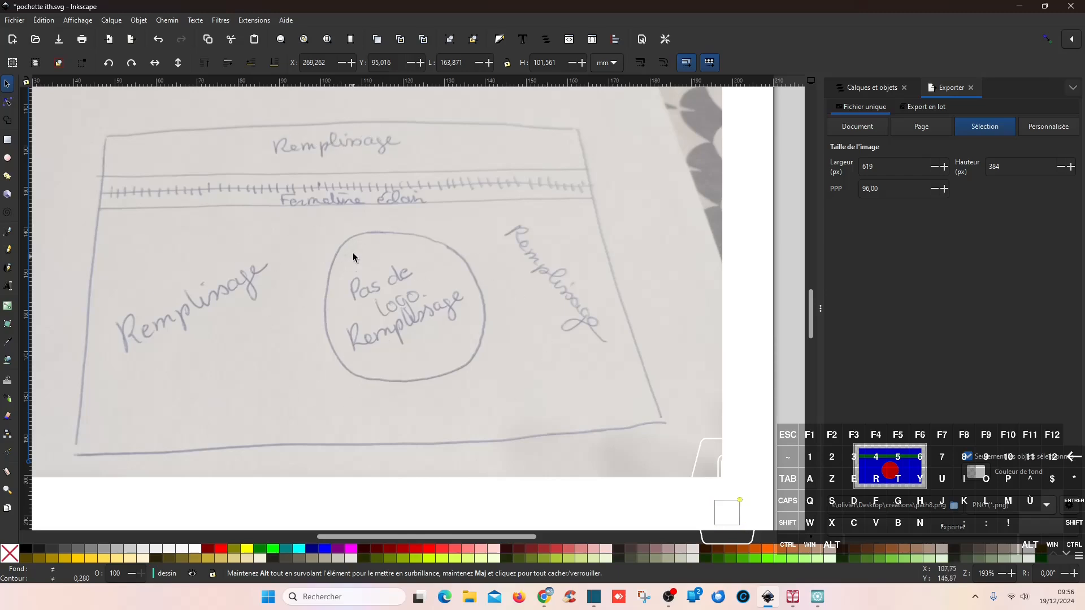
click(1021, 7)
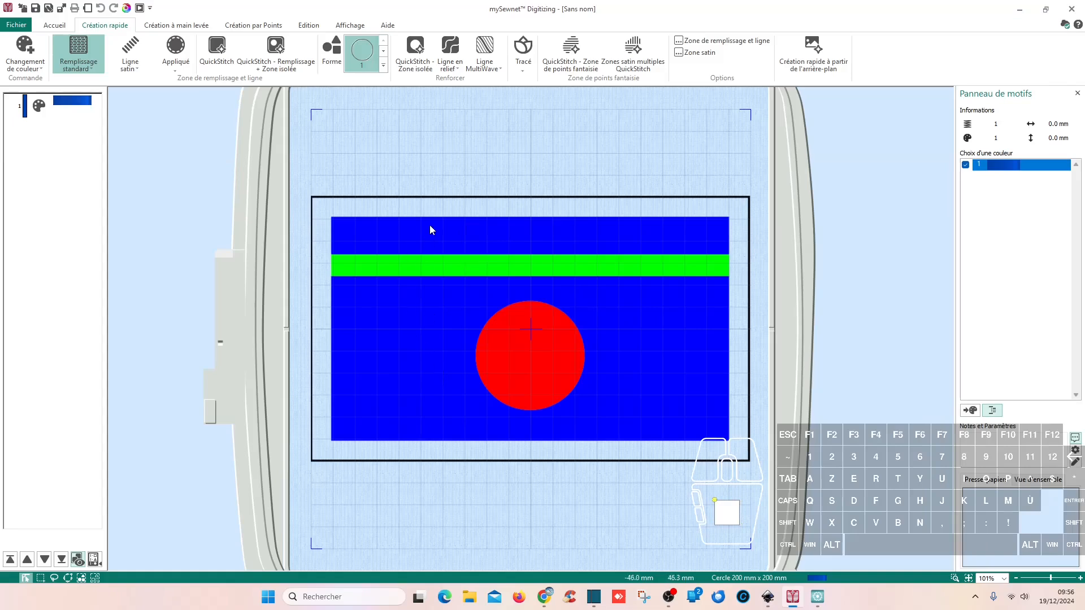
Sample the large blue area of the background as the thread colour and accept Robison-Anton Rayon 40 thread 2527 Soldier Blue
click(36, 69)
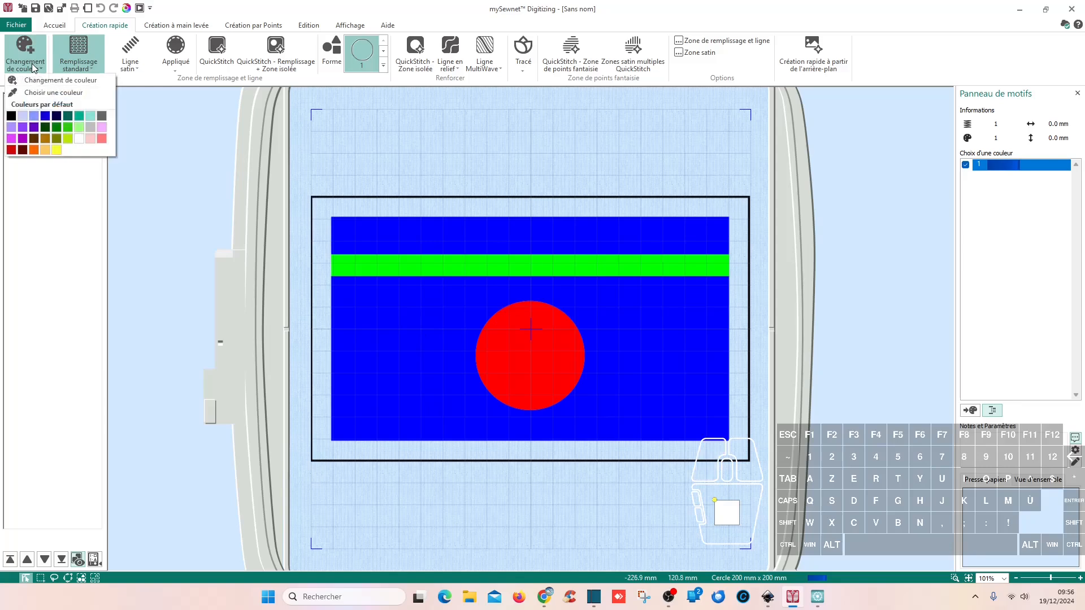
click(29, 93)
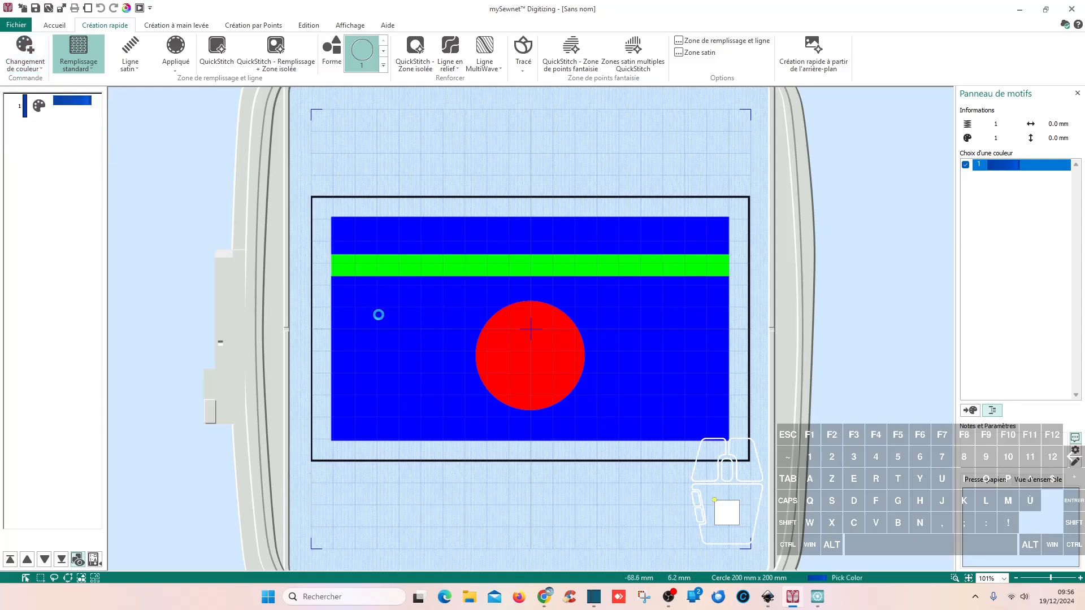
click(378, 315)
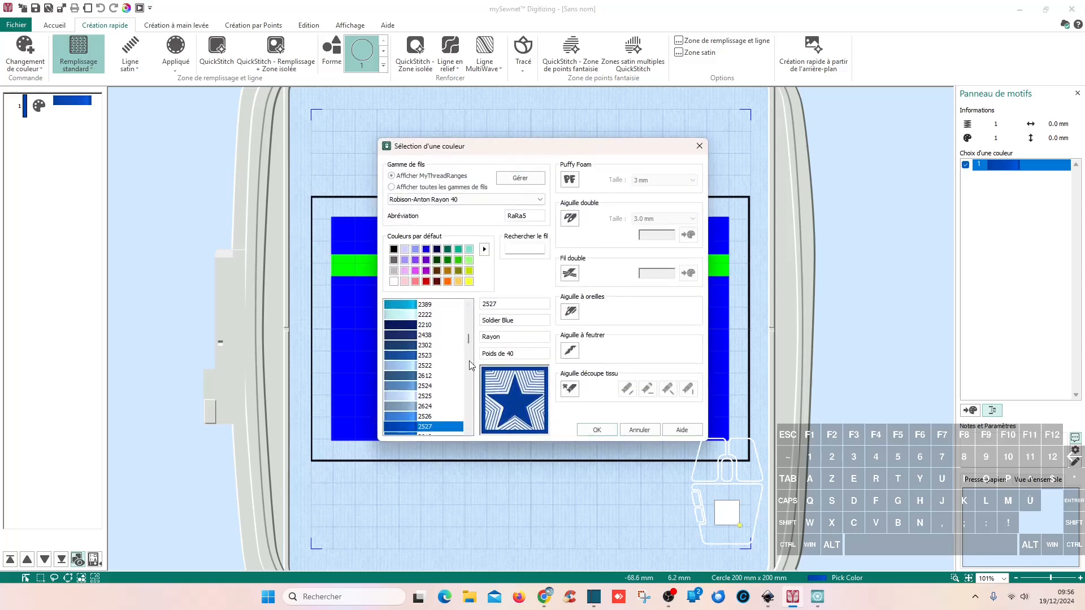
click(597, 430)
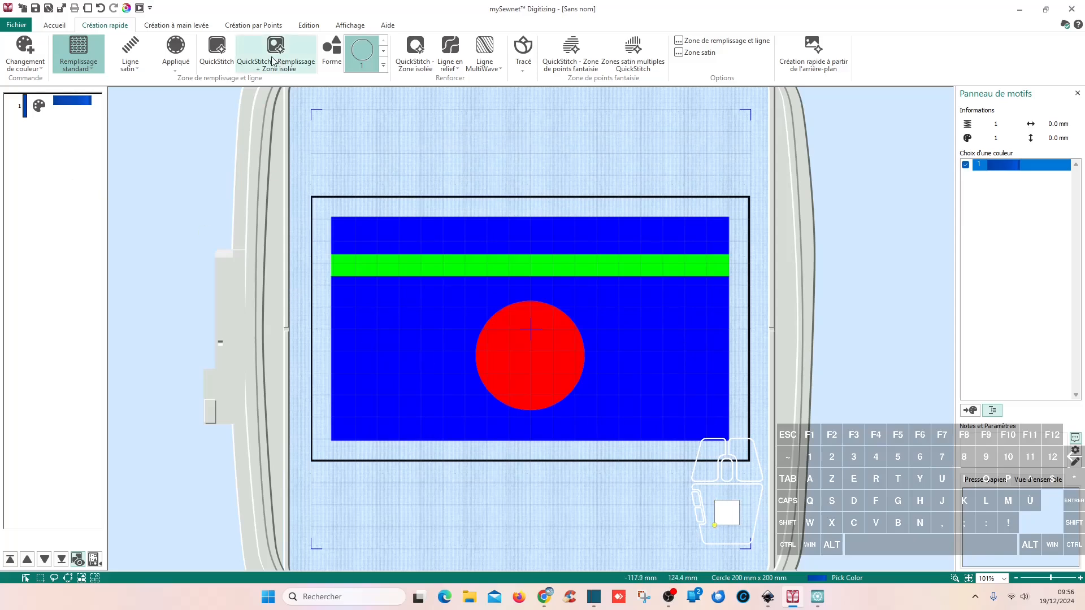
Try a plain QuickStitch fill on the large lower blue area with colour tolerance 10, and undo it
click(225, 58)
click(416, 315)
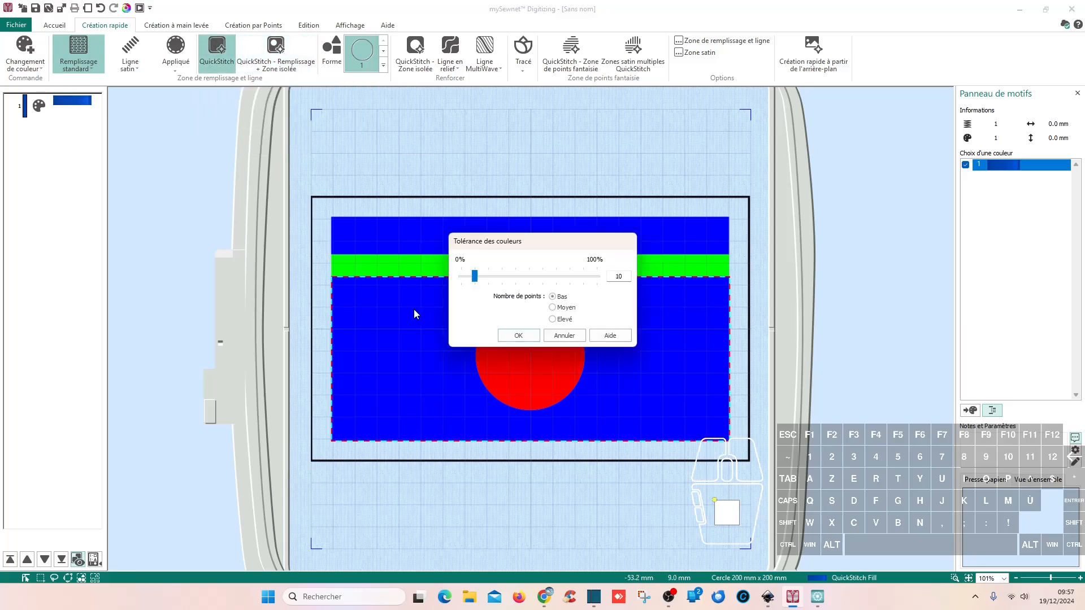
click(527, 335)
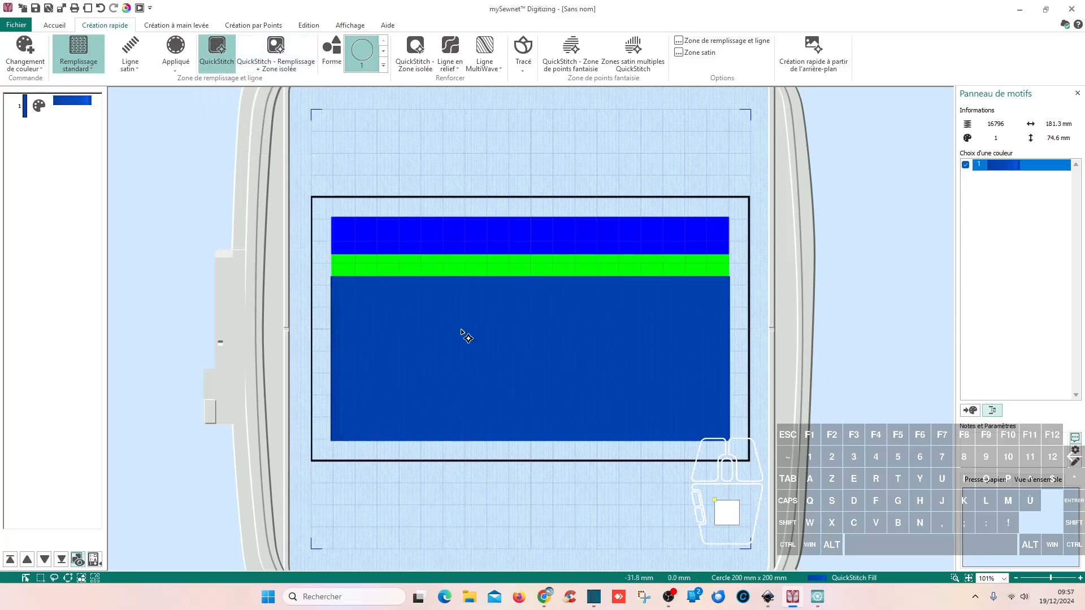
click(102, 8)
Fill the large lower blue area and the upper blue band using QuickStitch fill with automatic holes, at colour tolerance 10
click(276, 54)
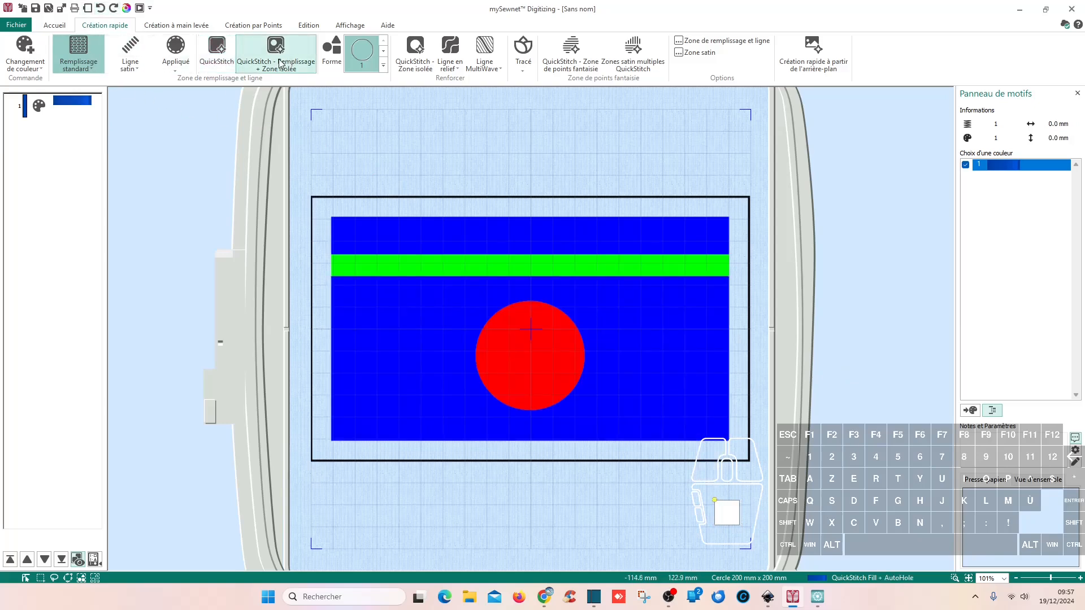
click(457, 334)
click(527, 335)
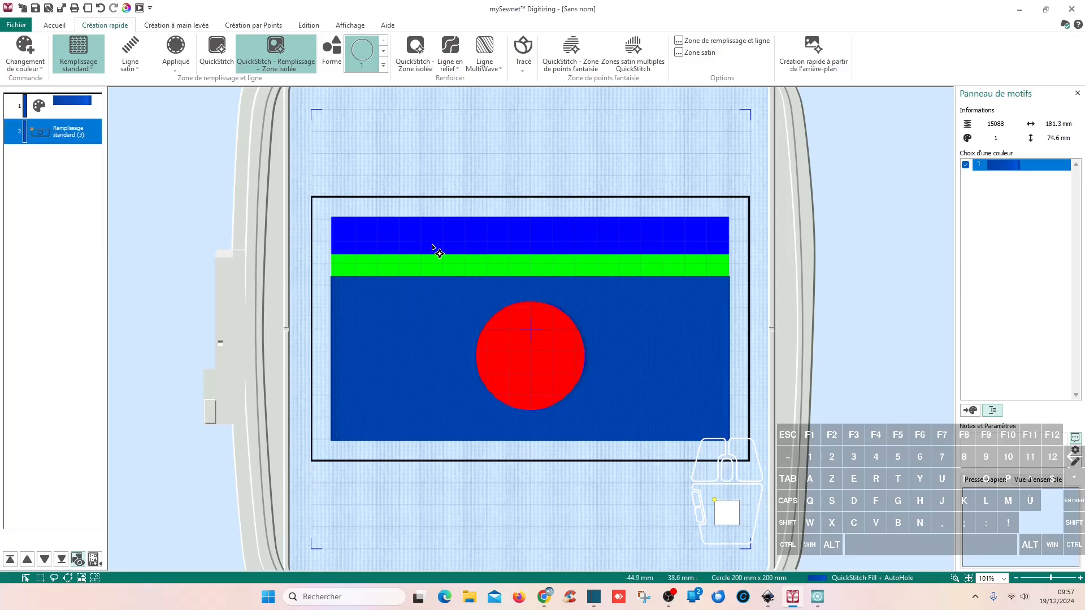
click(563, 244)
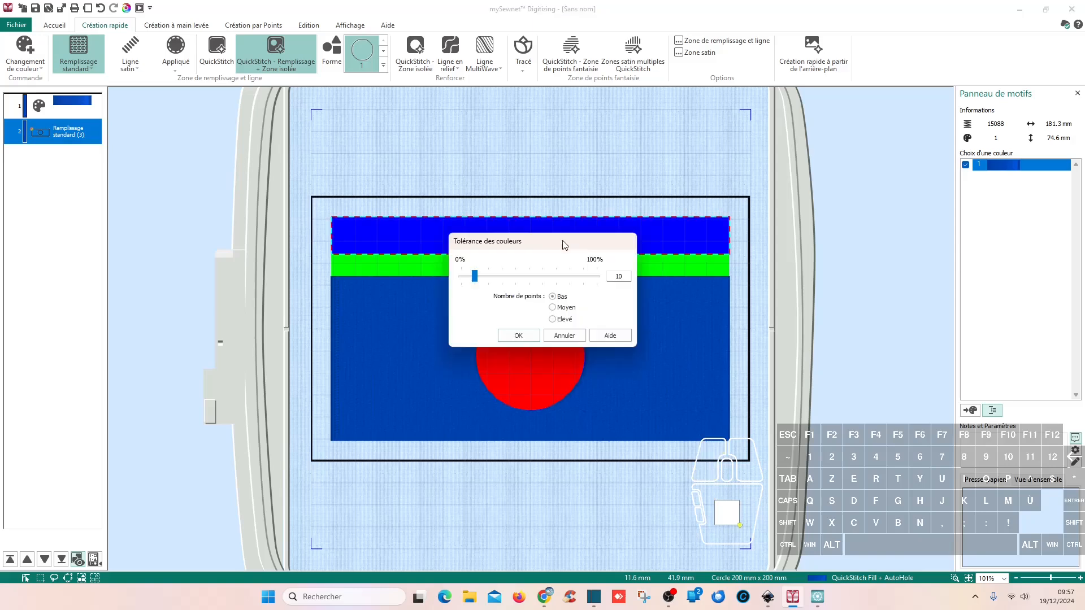
click(518, 336)
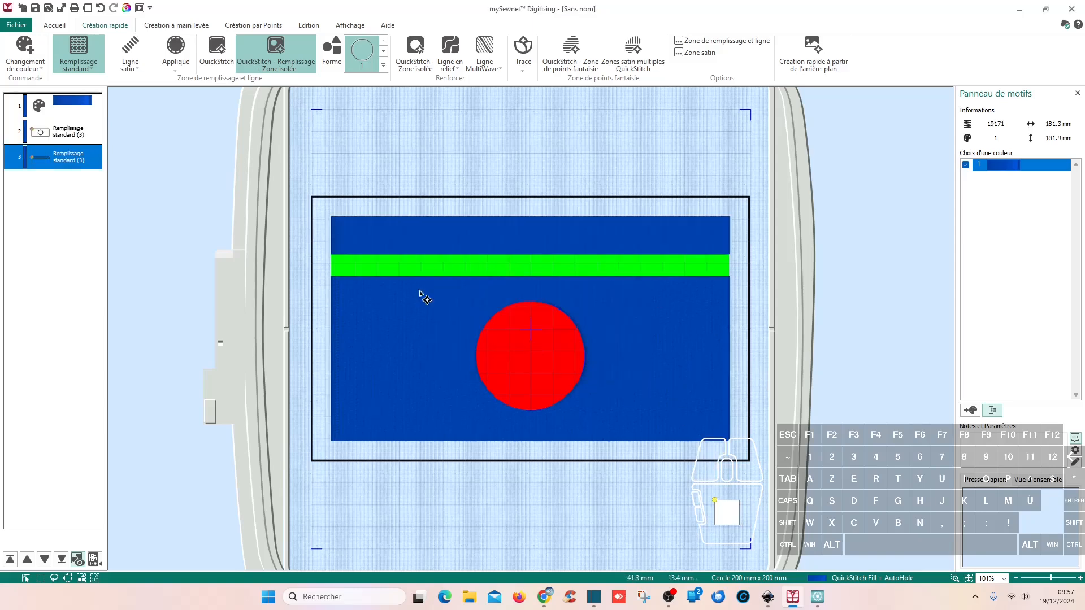
Change the thread colour to black and trace the outer rectangular contour with a double-stitch line at colour tolerance 10
click(33, 70)
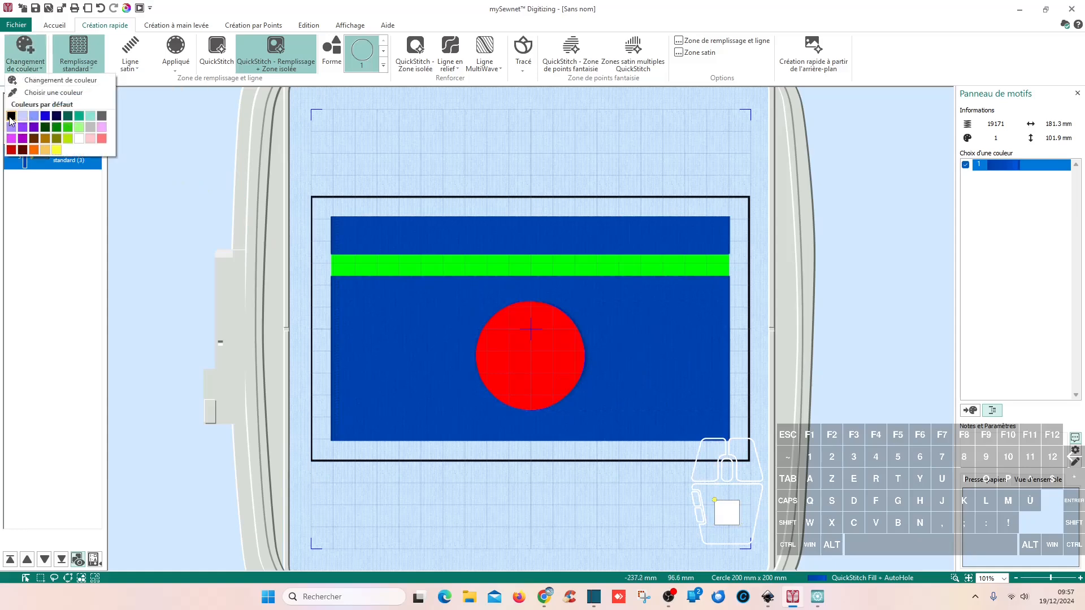
click(11, 117)
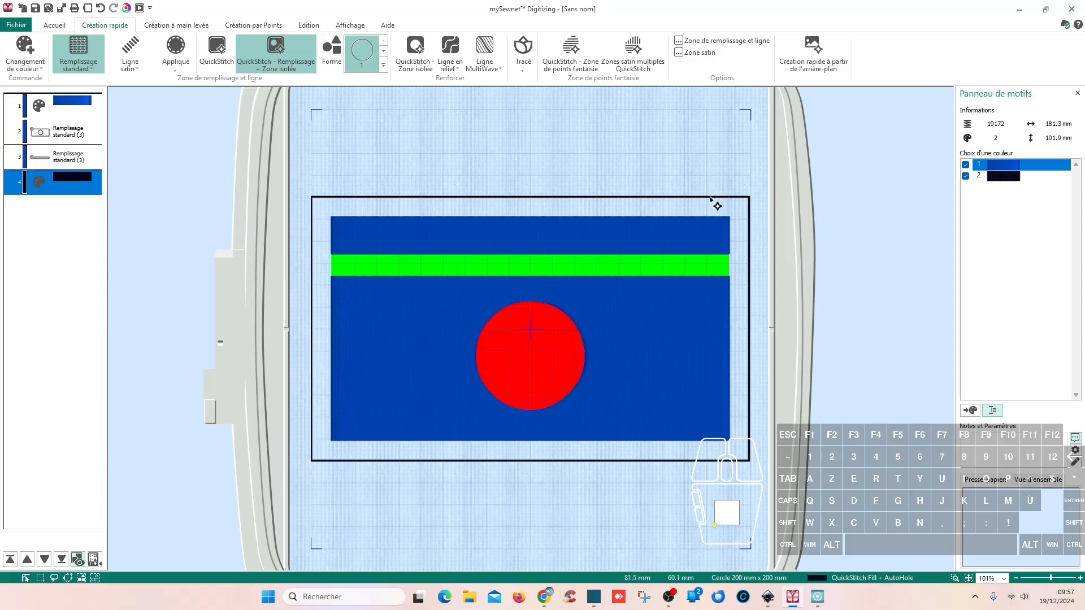
click(524, 56)
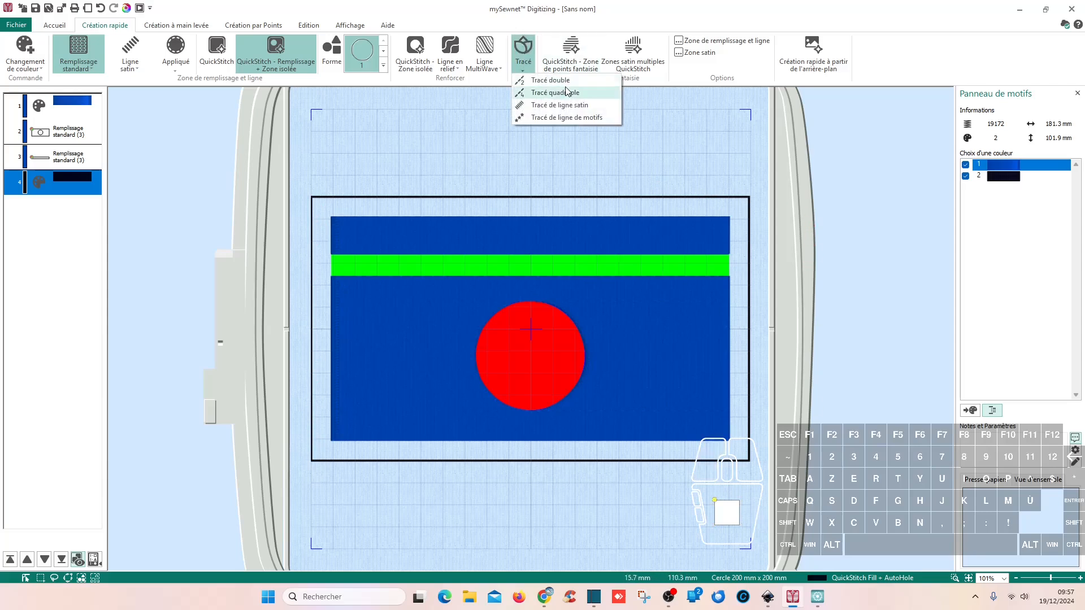
click(534, 82)
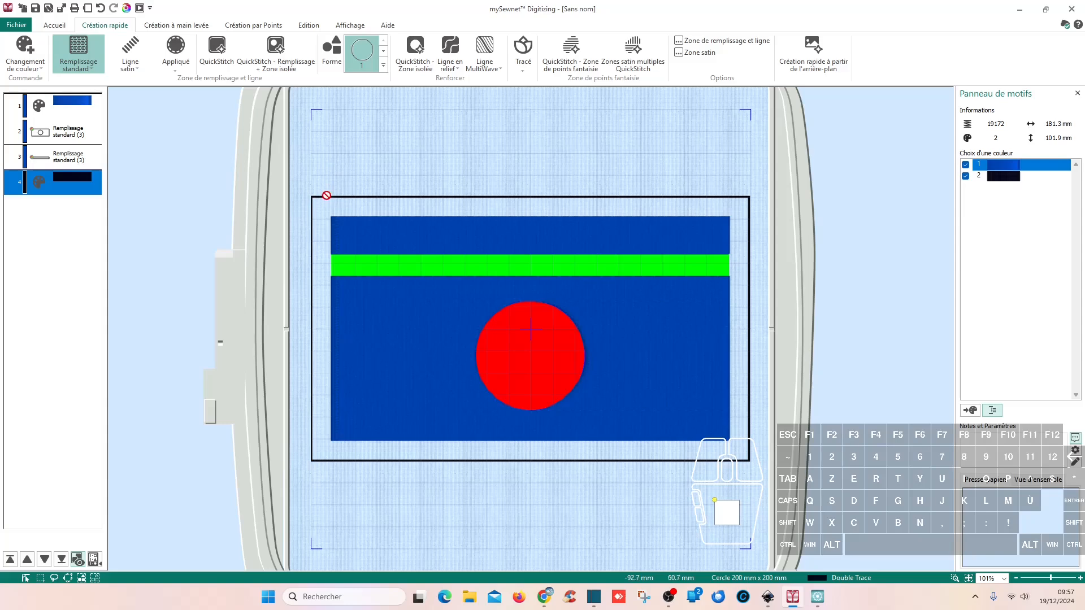
click(327, 199)
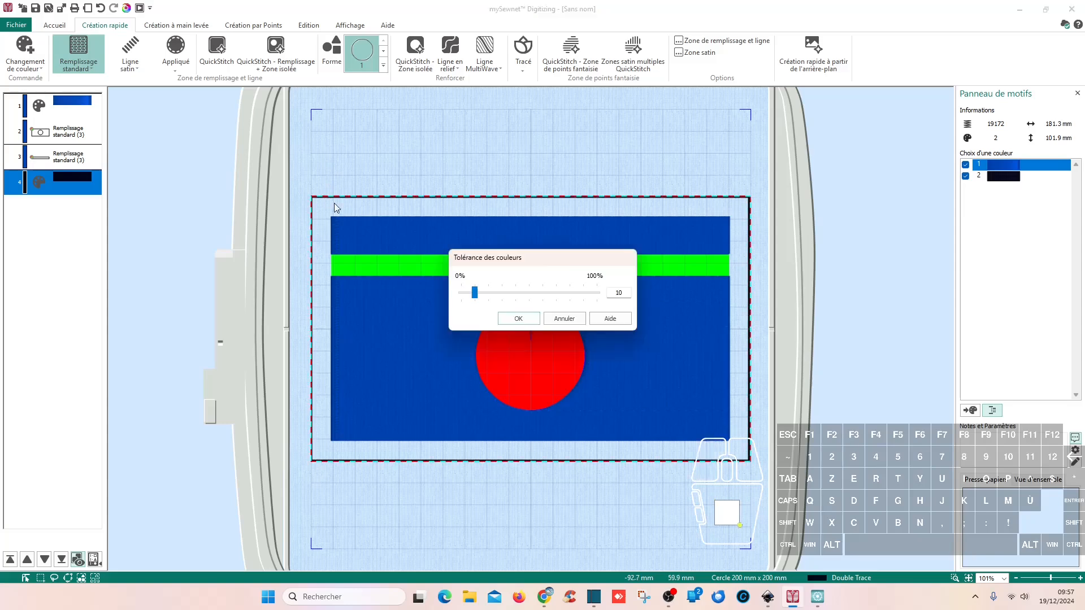
click(519, 318)
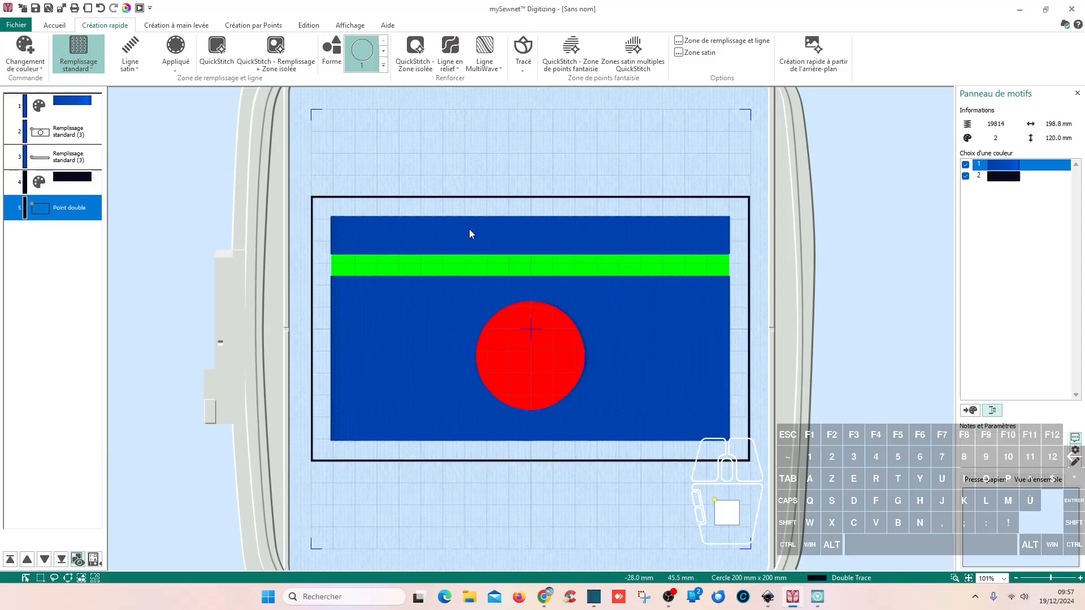
Inspect the stitches around the circular hole and the upper band's end in the realistic preview, and close it
click(126, 9)
scroll(671, 298, up, 5)
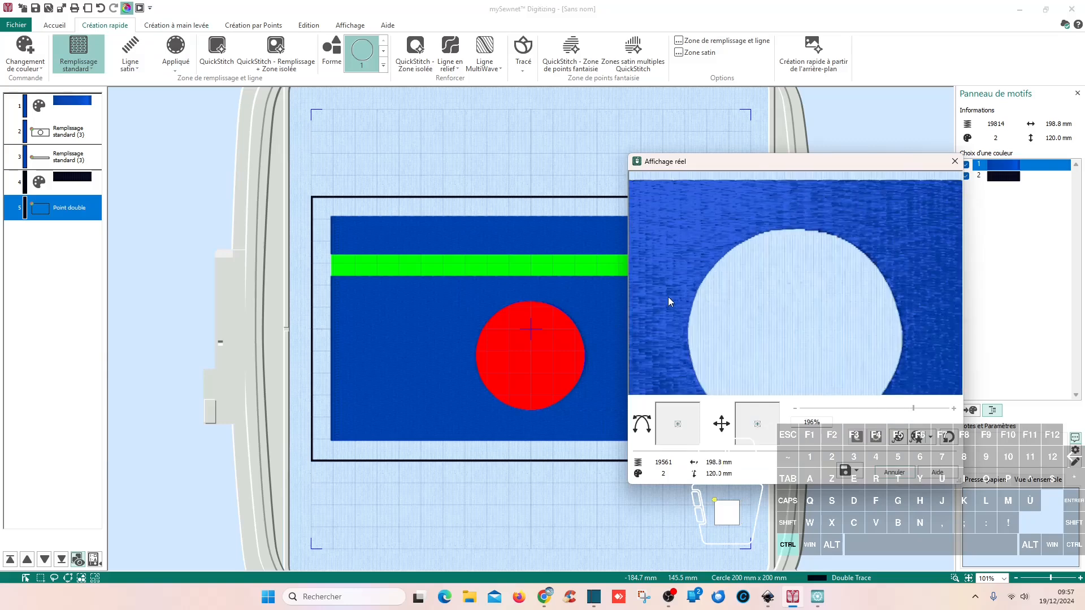
mouse_move(758, 424)
mouse_down()
mouse_move(746, 419)
mouse_move(770, 416)
mouse_up()
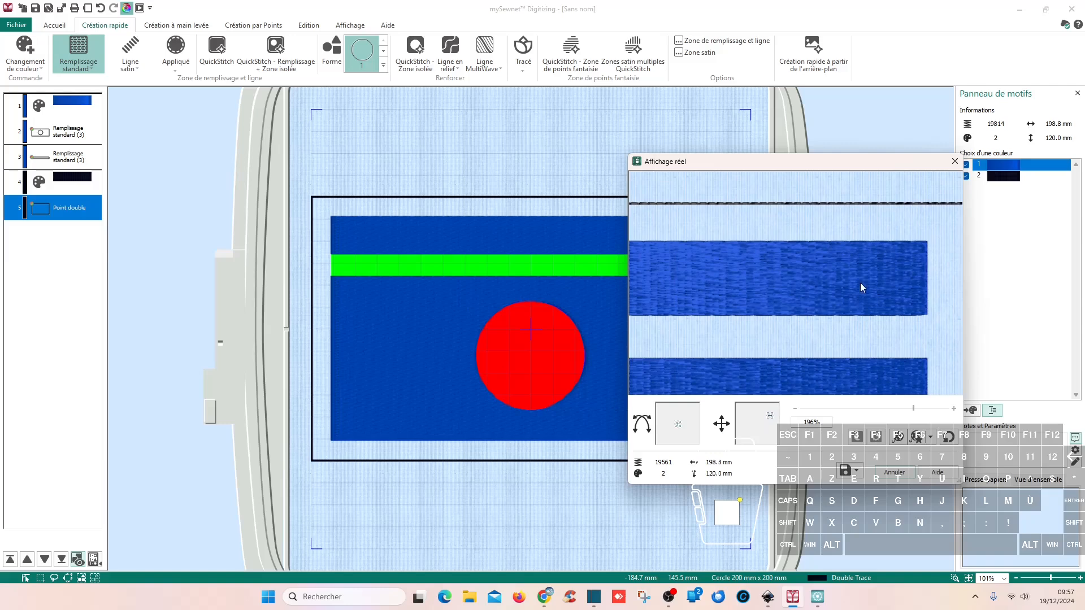
click(955, 161)
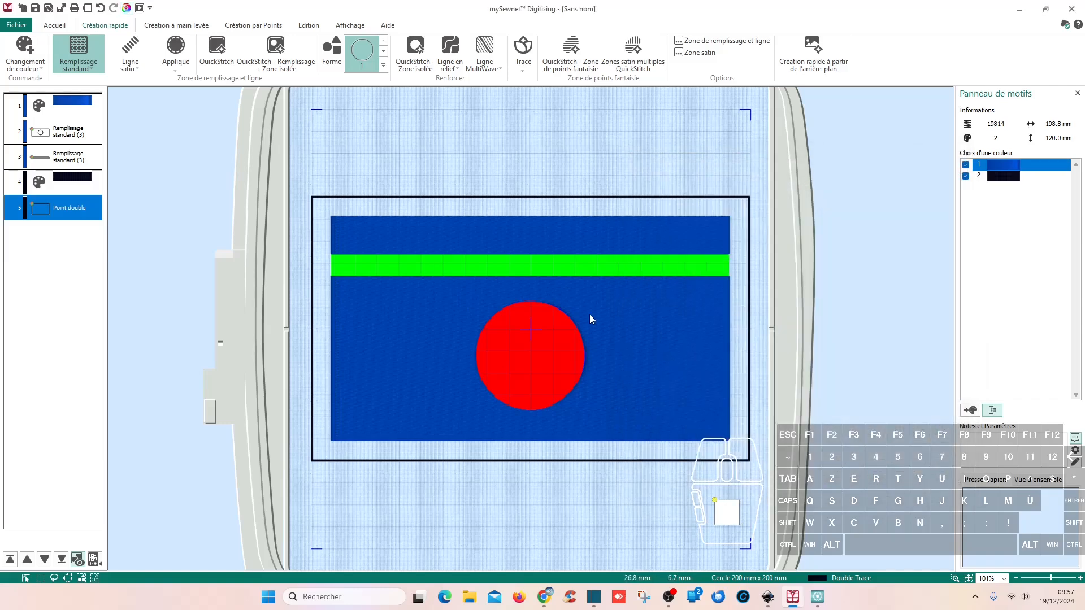
Look over the available standard fill patterns for the large lower blue area, and close its properties without changing anything
click(629, 322)
click(569, 318)
click(625, 344)
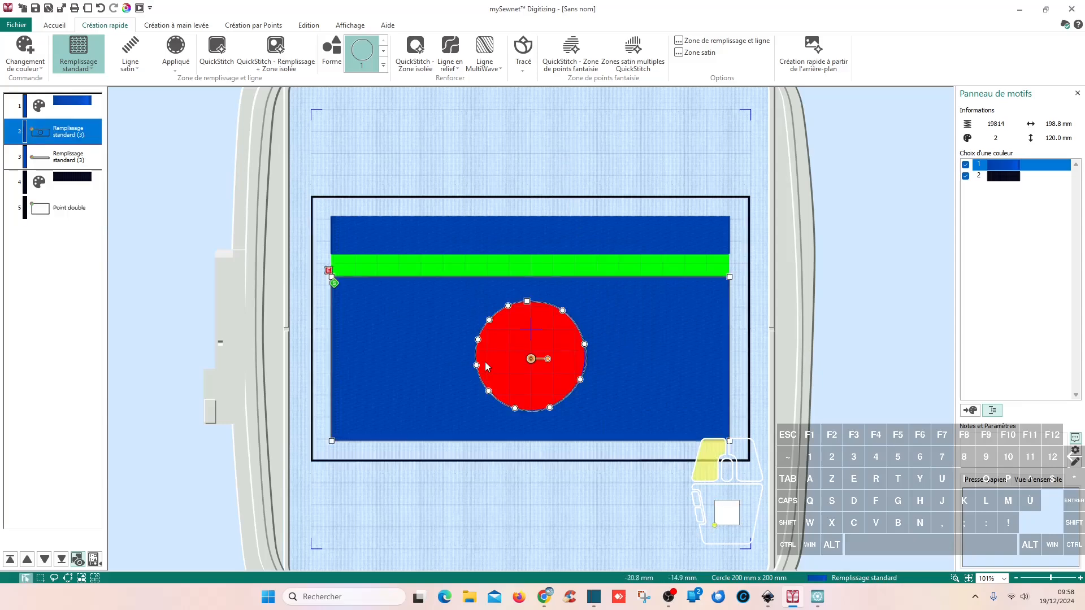
double_click(649, 351)
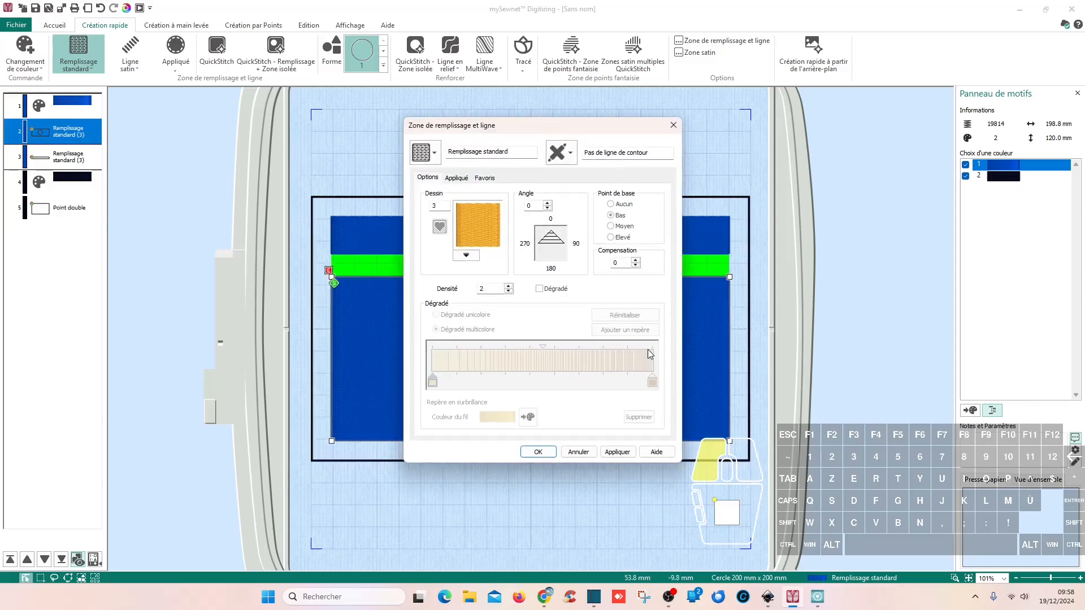
click(465, 258)
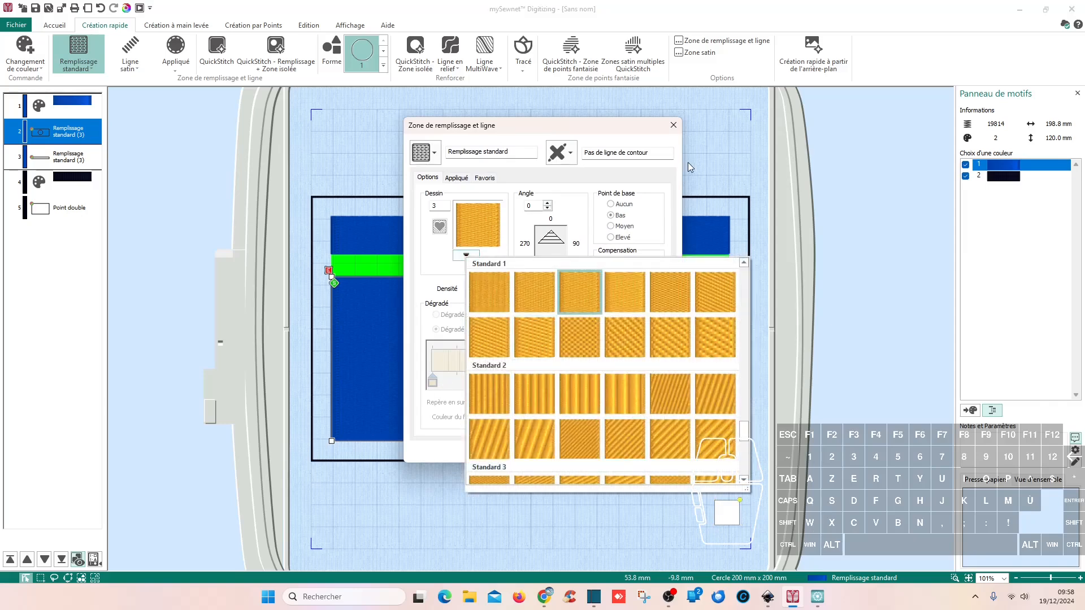
click(673, 125)
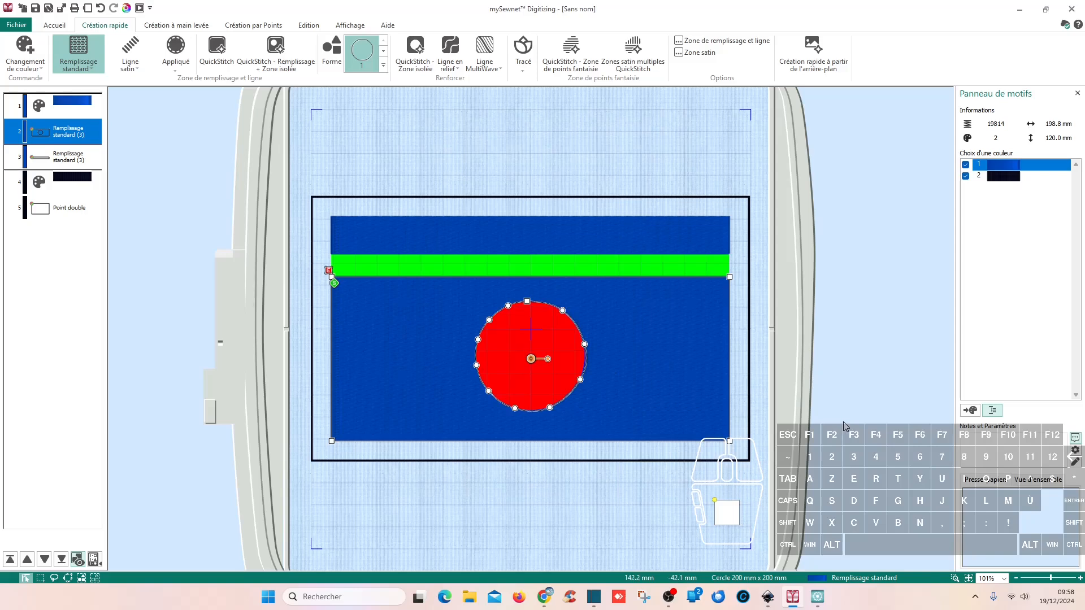
Save the design as the EDO file "pochette ith" in Documents > mySewnet > My Designs
click(35, 8)
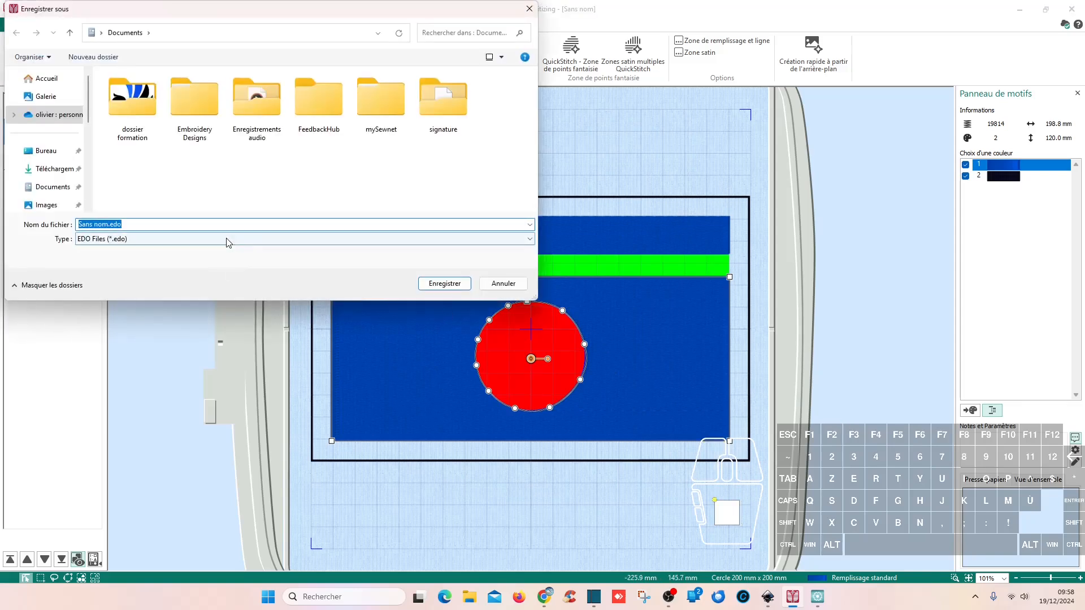
text(poc)
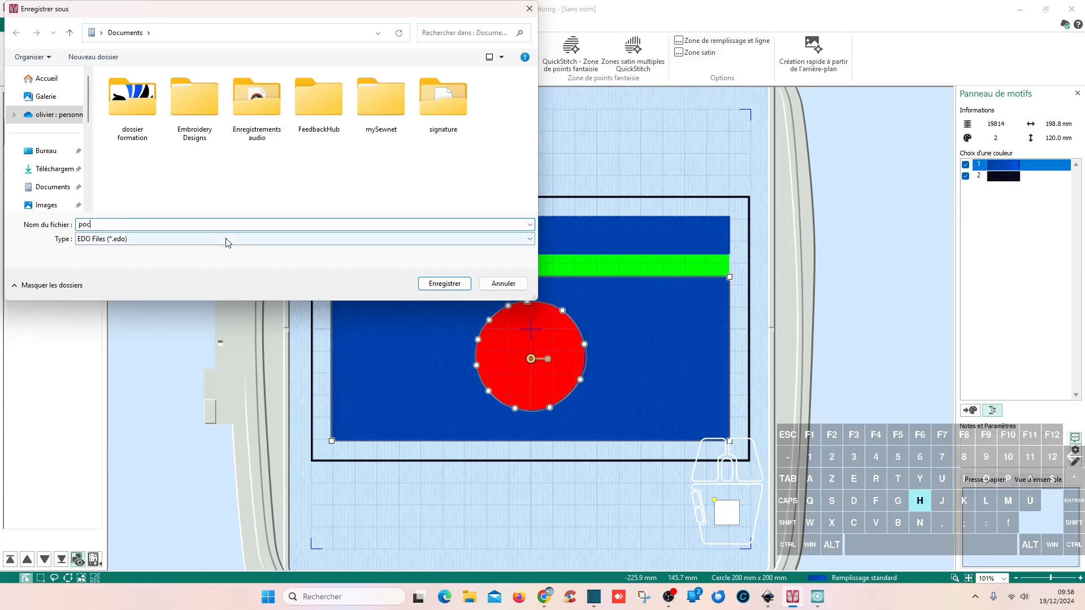
text(hette )
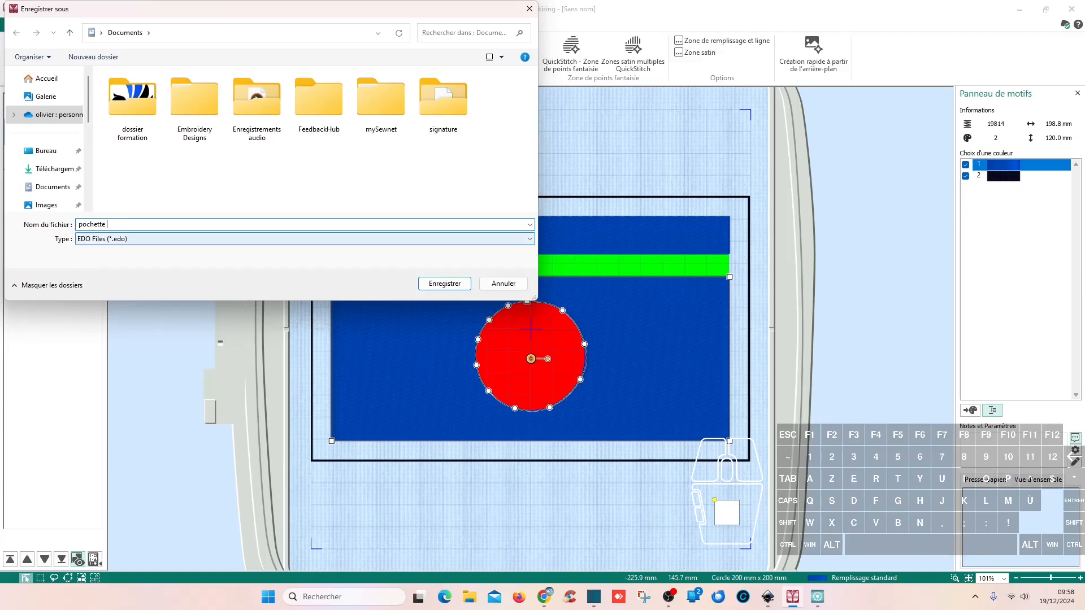
text(ith)
click(394, 111)
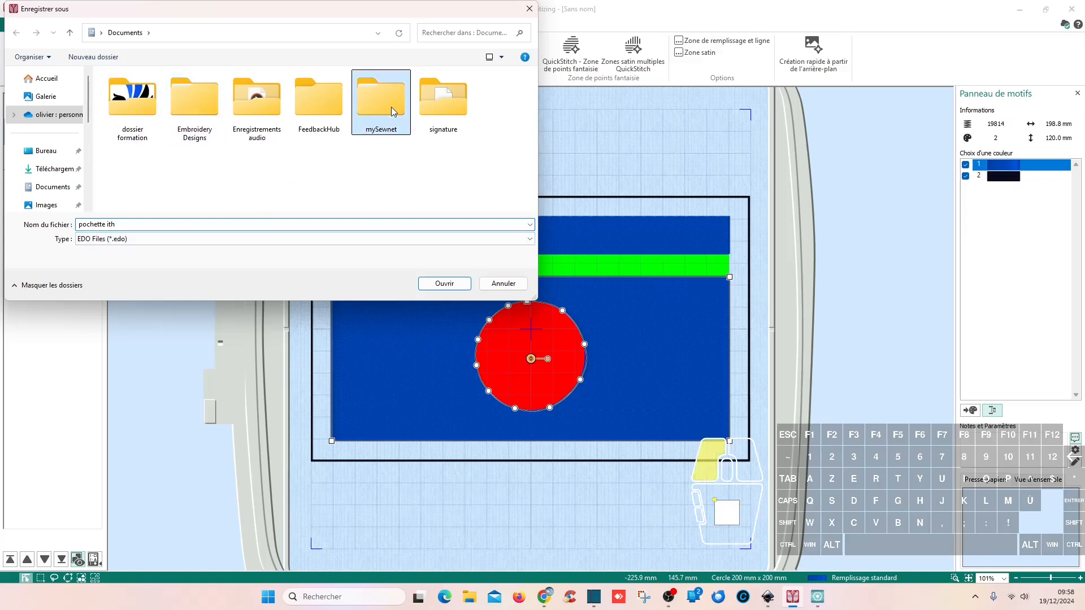
double_click(394, 111)
double_click(121, 91)
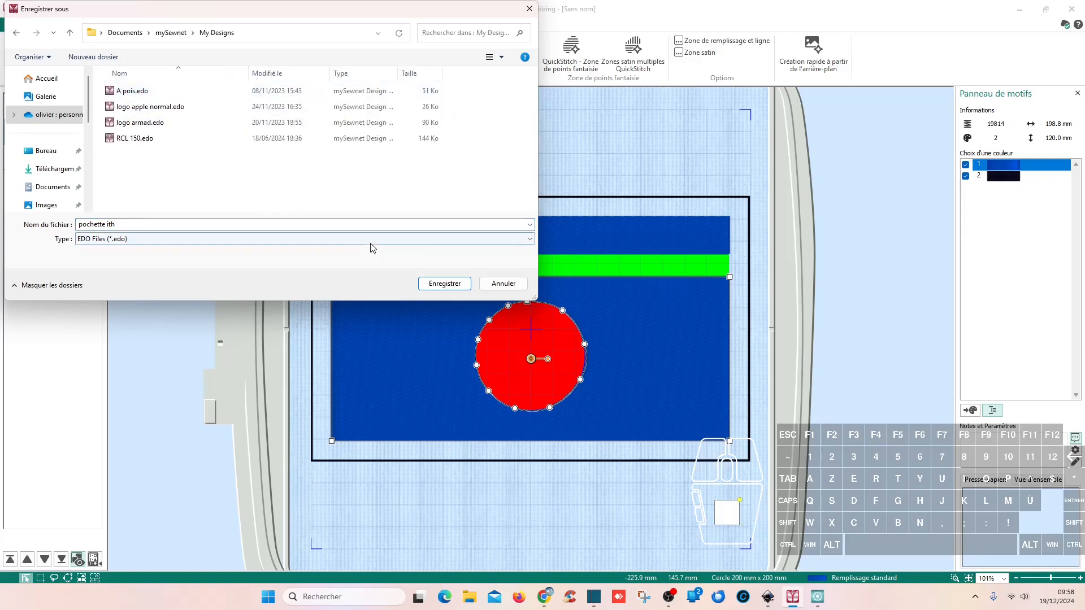
click(439, 283)
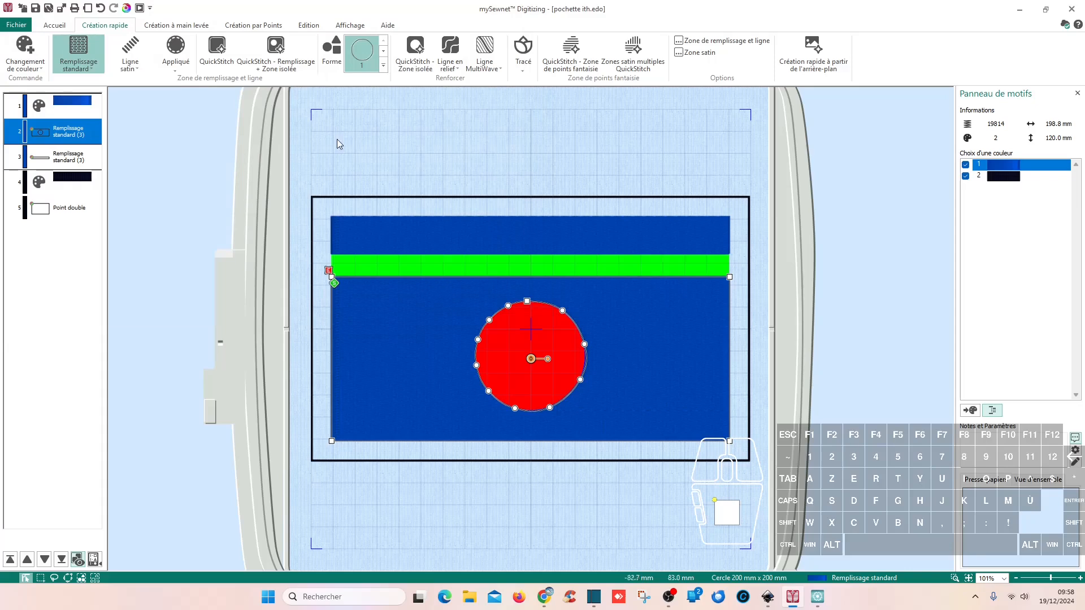
Export the design in Husqvarna Viking / Pfaff (.vp3) format as "pochette ithExportée.vp3" in Documents > mySewnet > My Designs
click(61, 7)
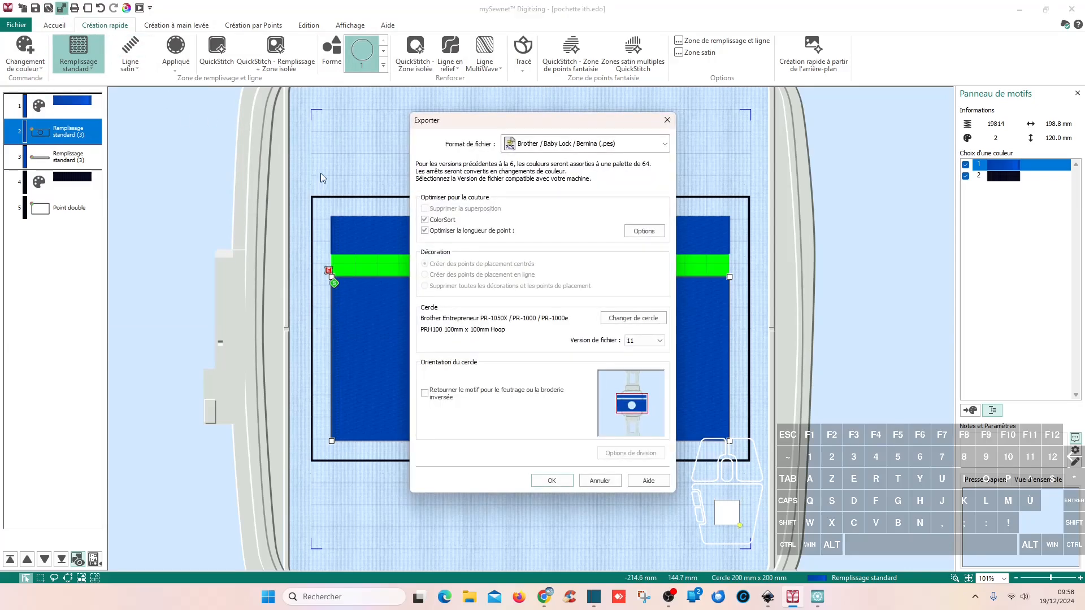
click(645, 138)
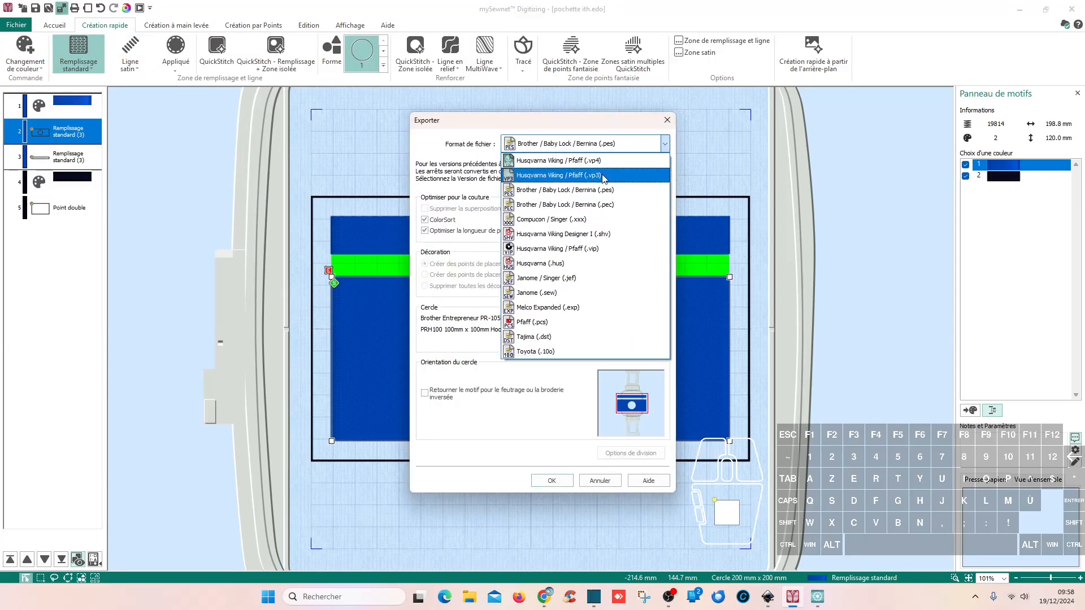
click(613, 175)
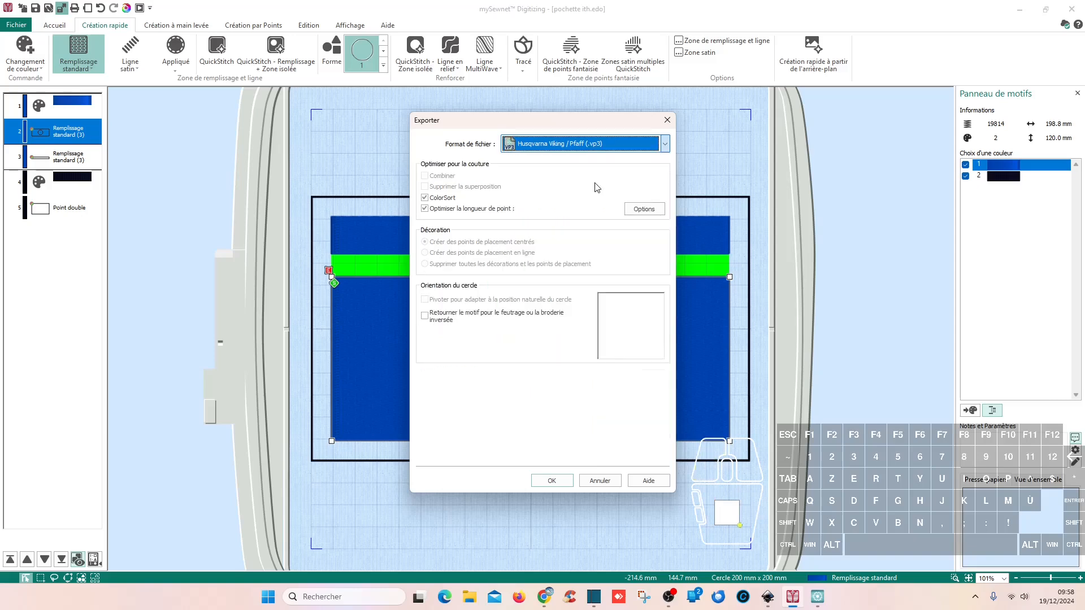
click(552, 482)
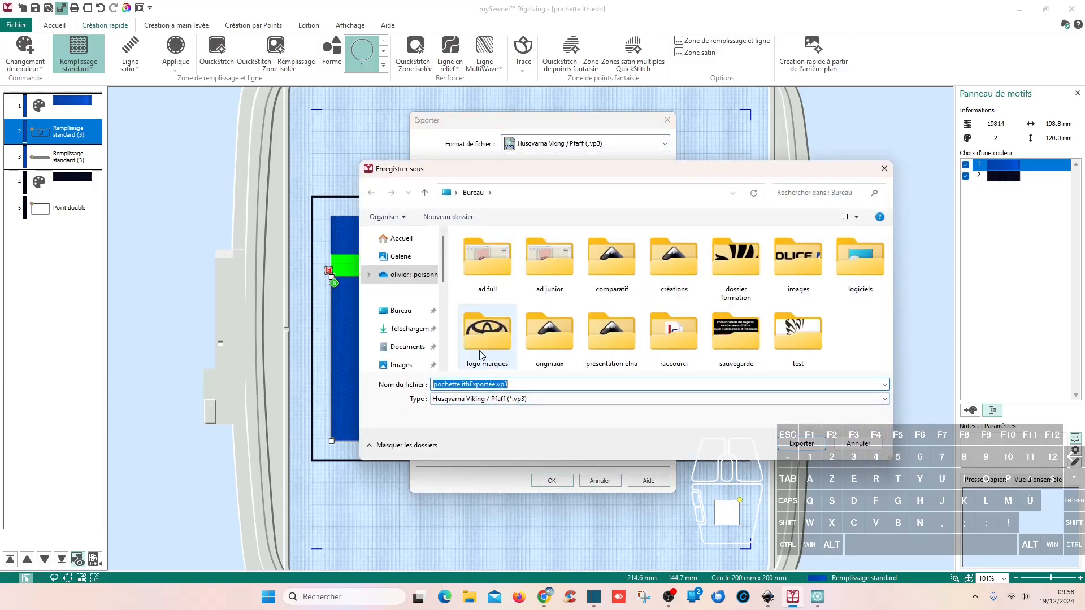
click(407, 346)
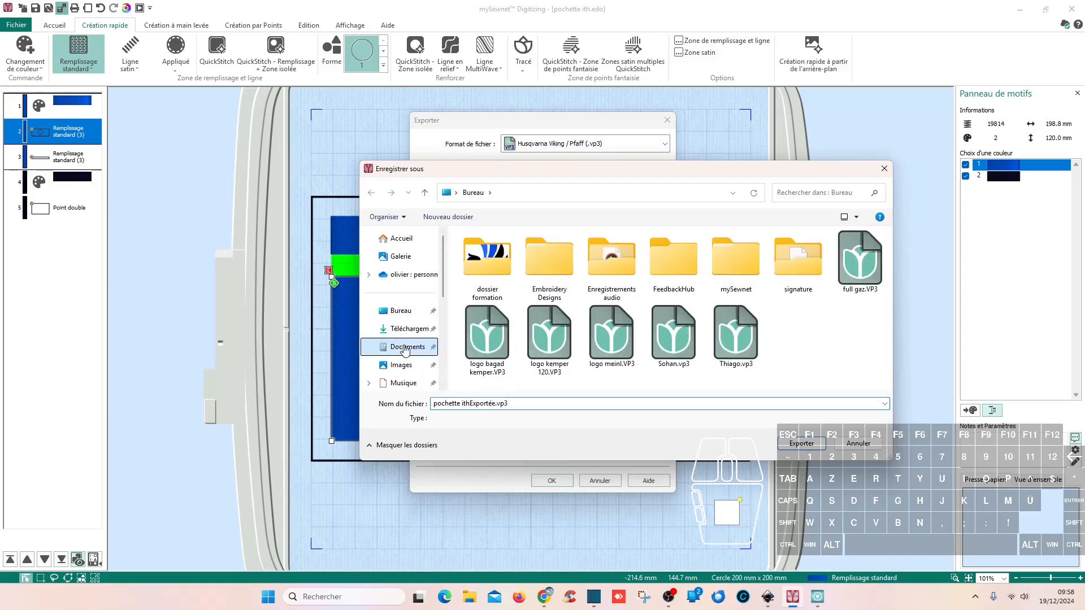
double_click(745, 265)
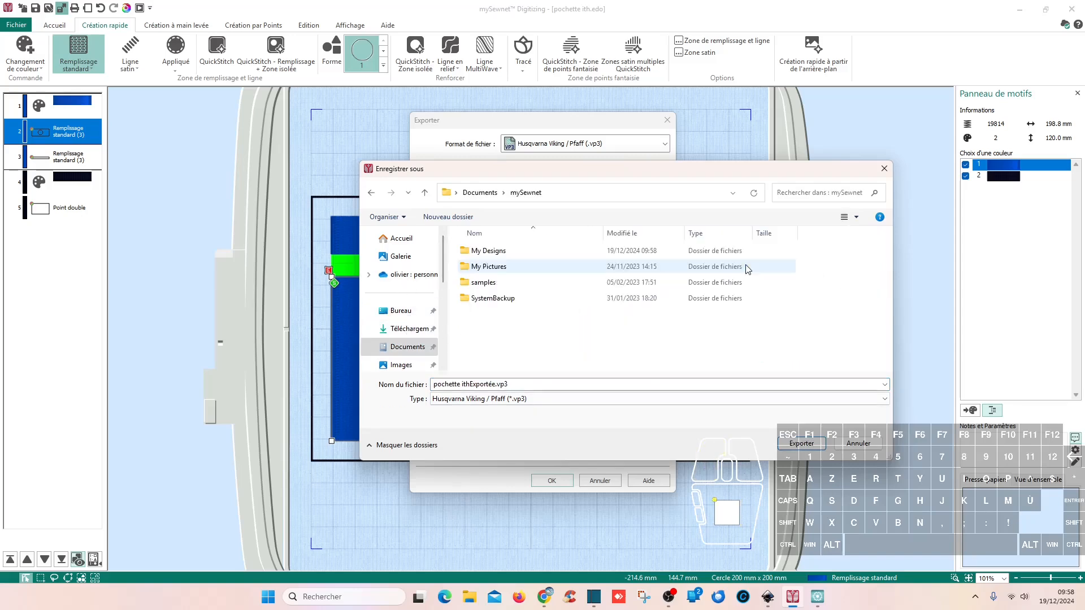
double_click(489, 252)
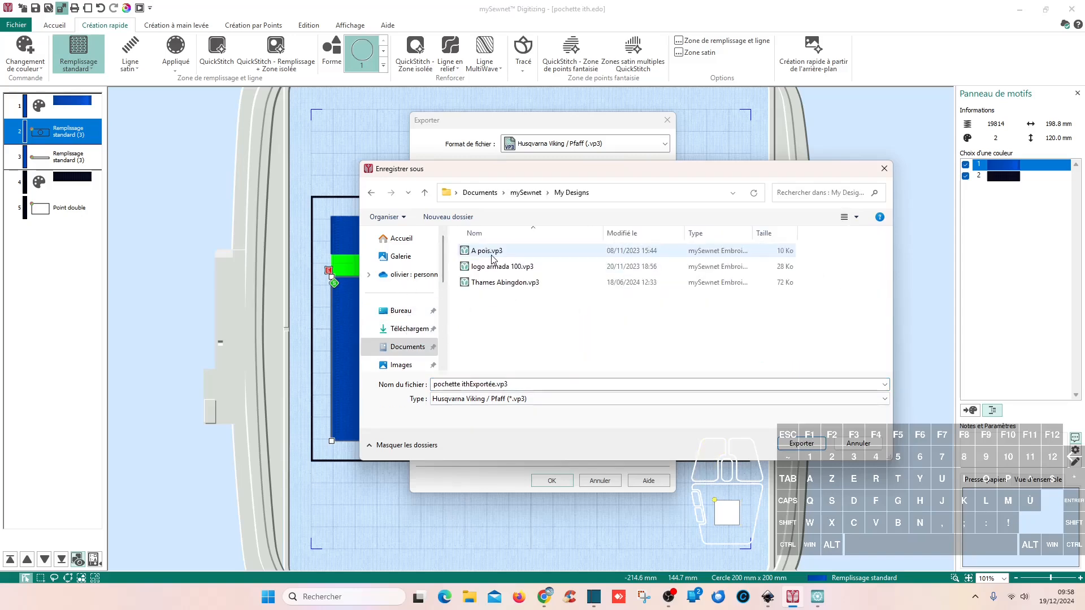
click(804, 444)
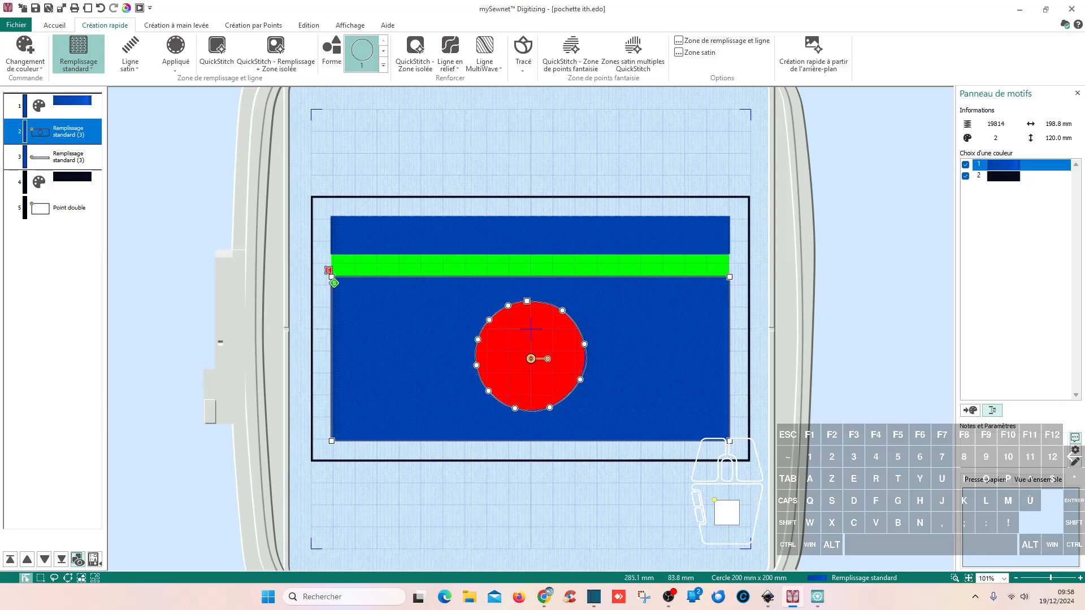
Switch to Inkscape, move the coloured pouch artwork off the page to its left side, close the export settings and deselect the artwork
click(1020, 9)
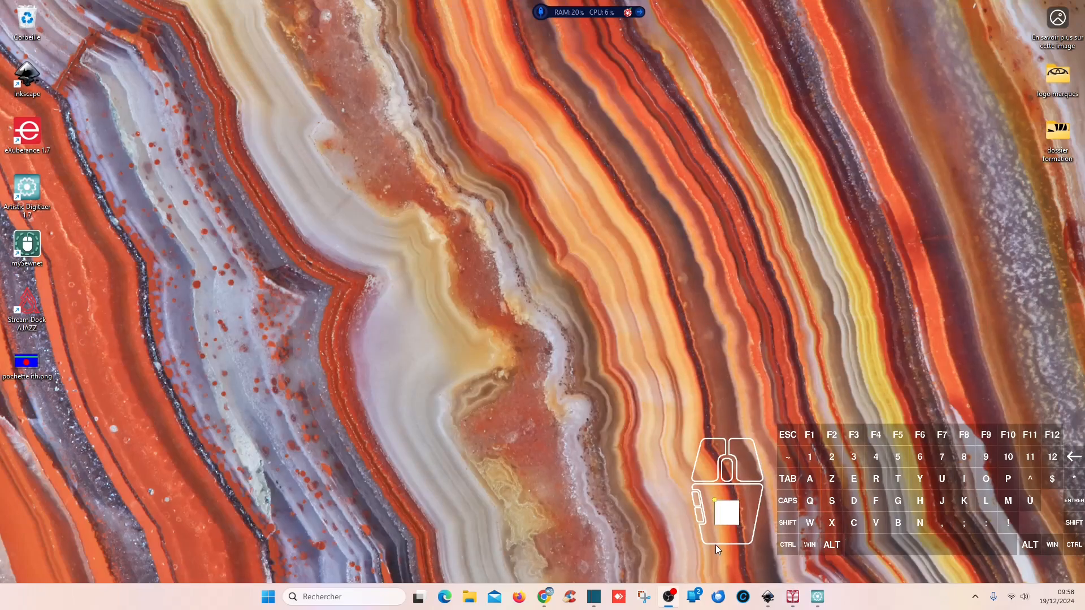
click(760, 540)
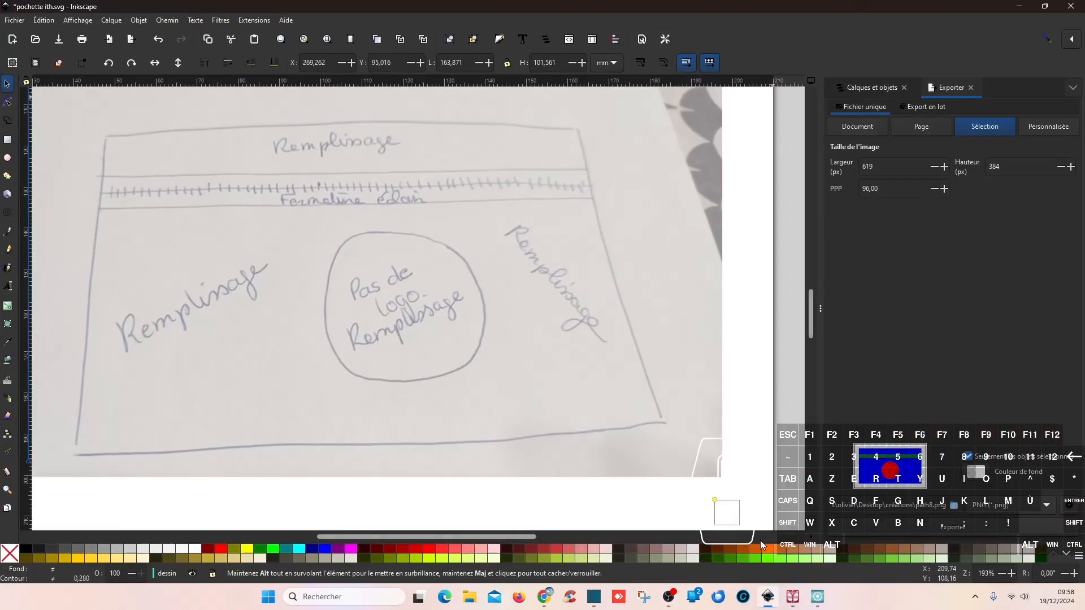
ctrl+scroll(523, 332, down, 4)
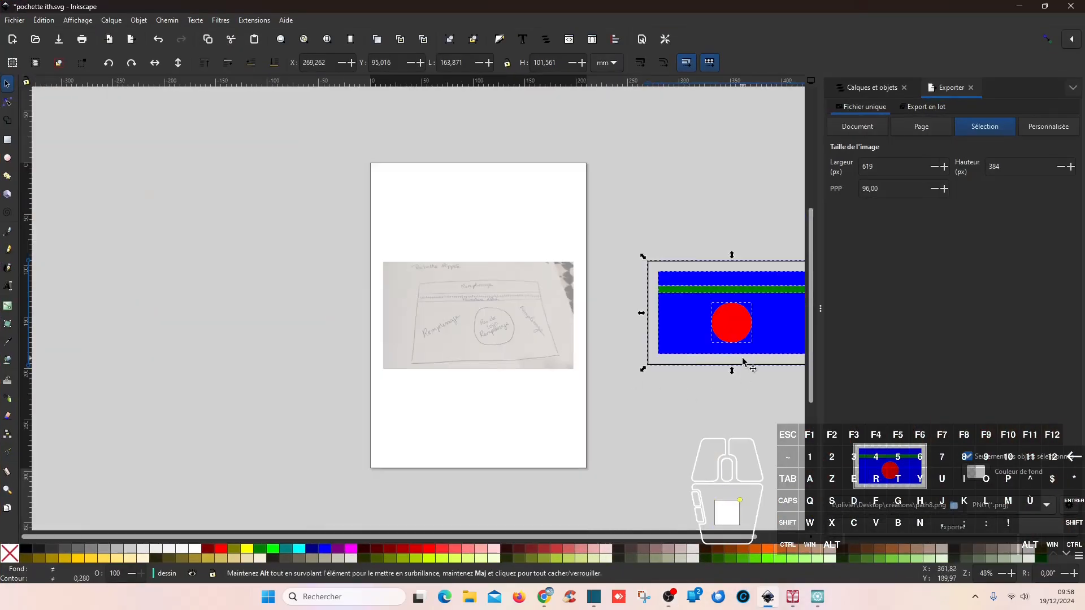
drag(780, 344, 529, 347)
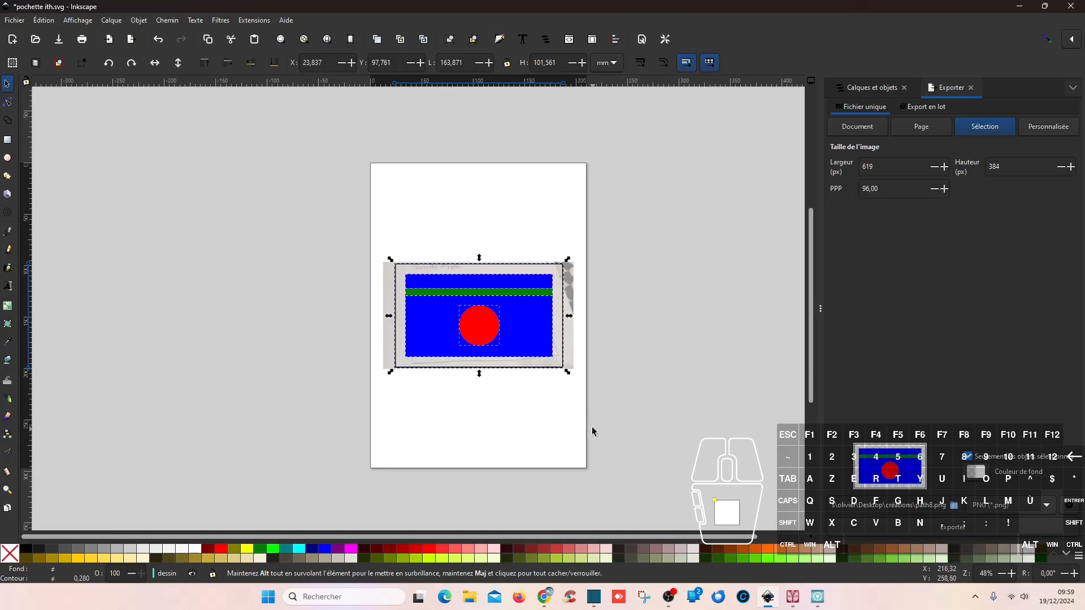
drag(529, 343, 314, 339)
scroll(352, 340, up, 2)
drag(357, 295, 570, 298)
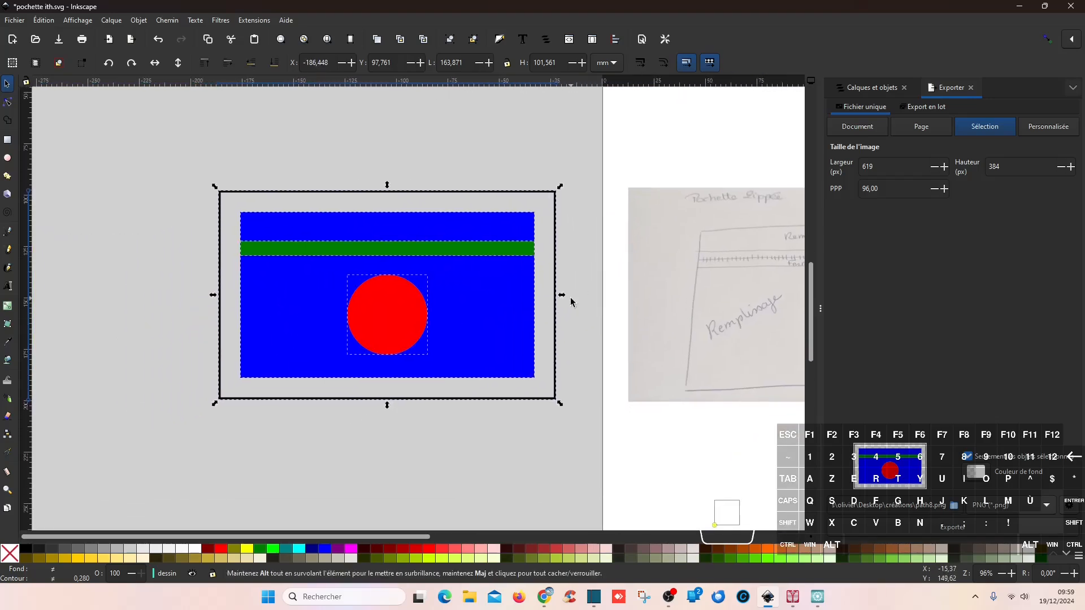
click(972, 88)
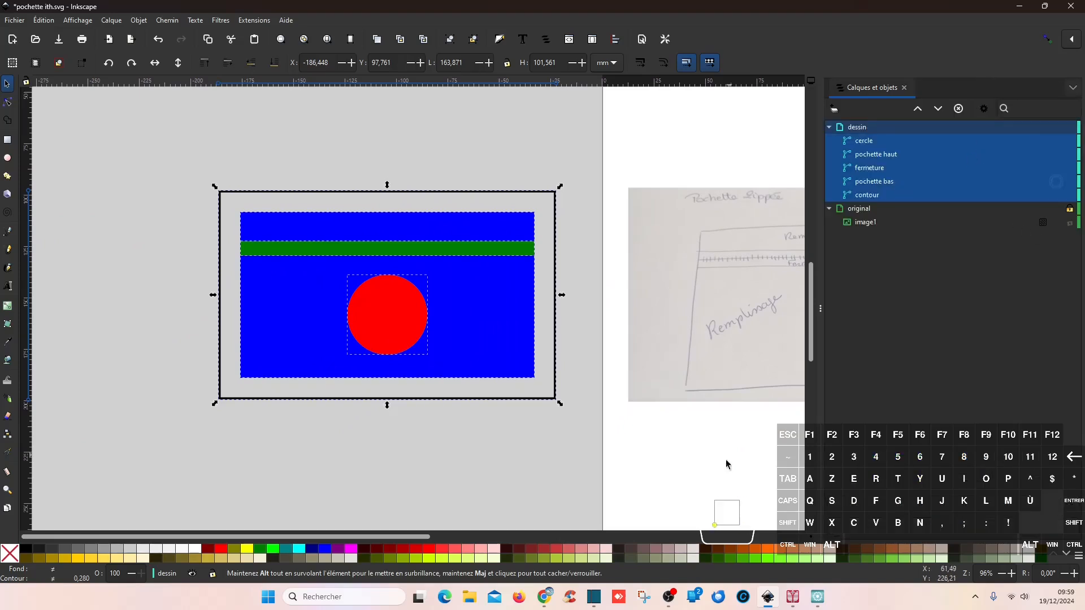
mouse_move(812, 597)
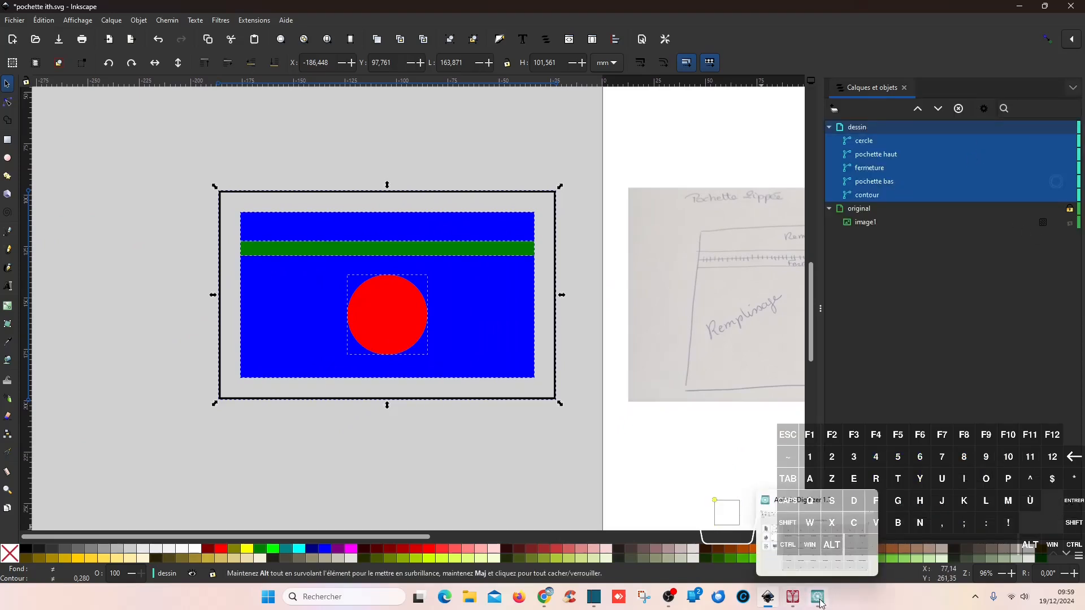
click(436, 428)
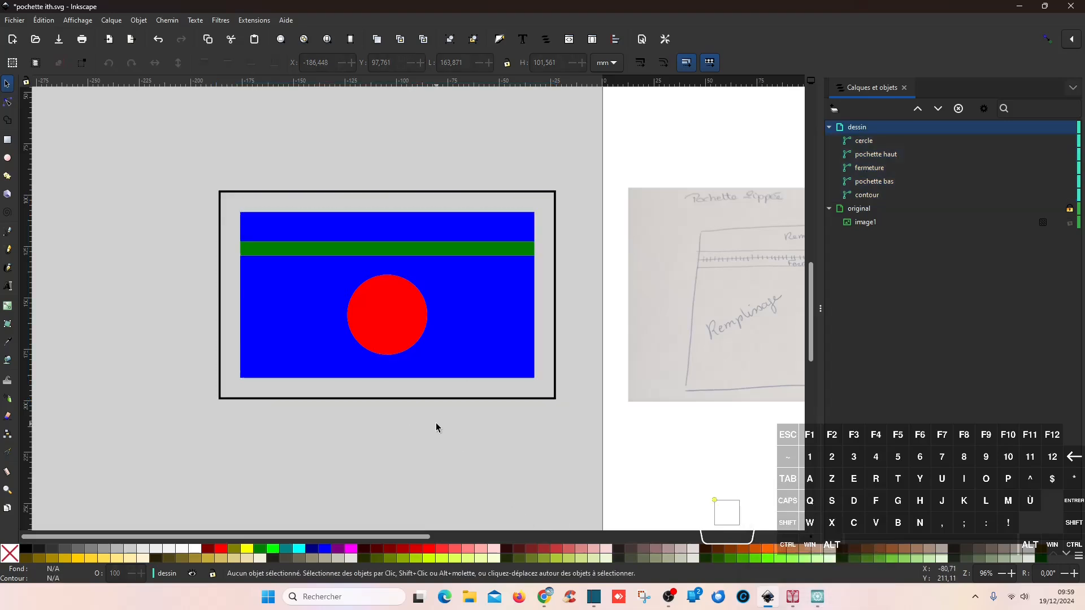
Delete the green zip band (fermeture) and the red circle (cercle) from the pouch artwork, and save the document
click(392, 250)
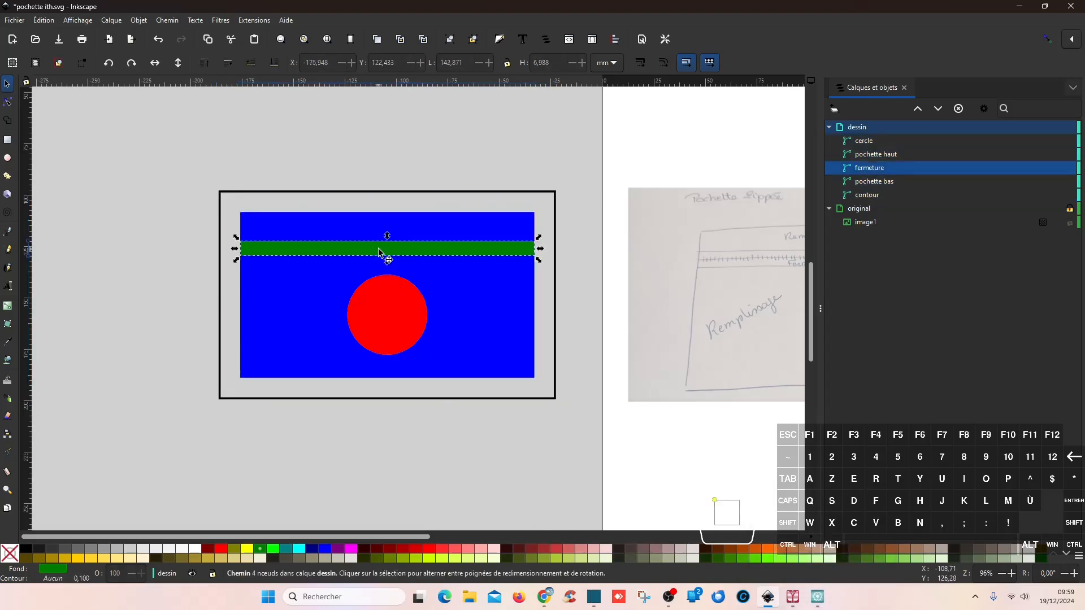
click(413, 322)
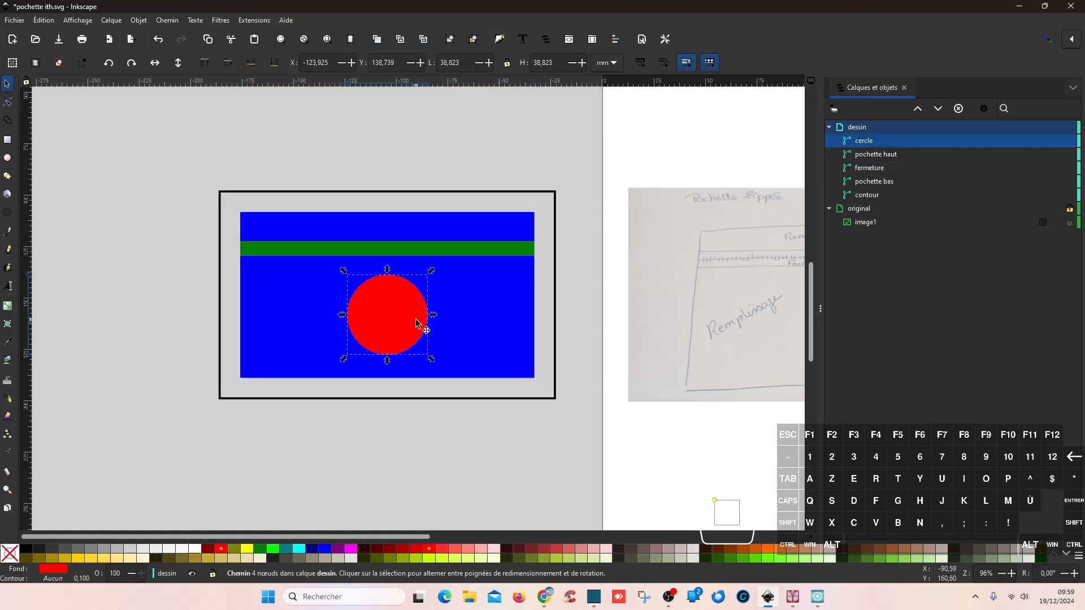
key(ctrl)
click(441, 254)
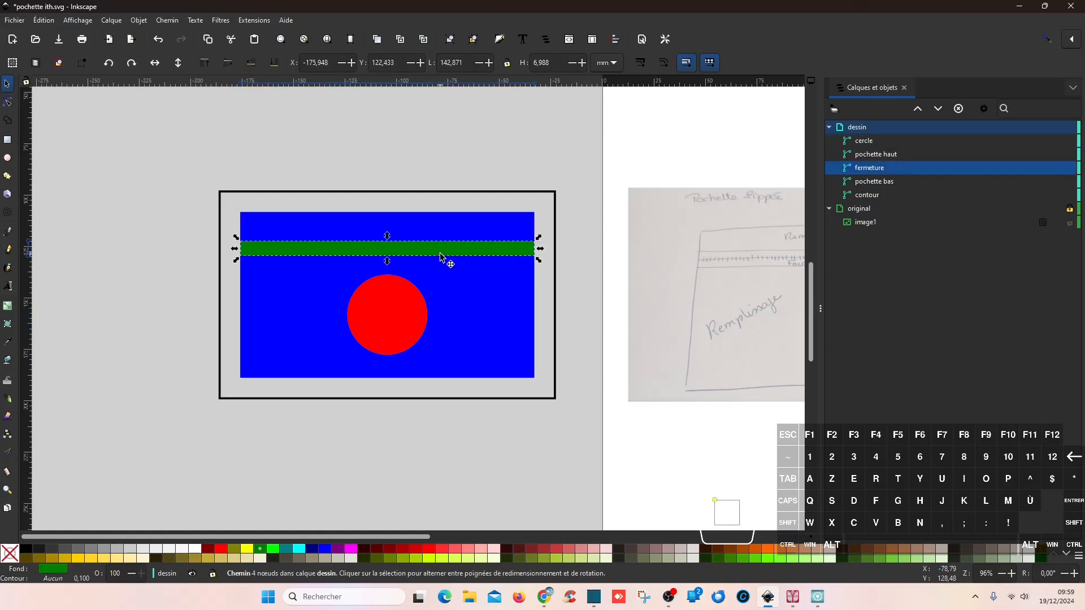
key(Delete)
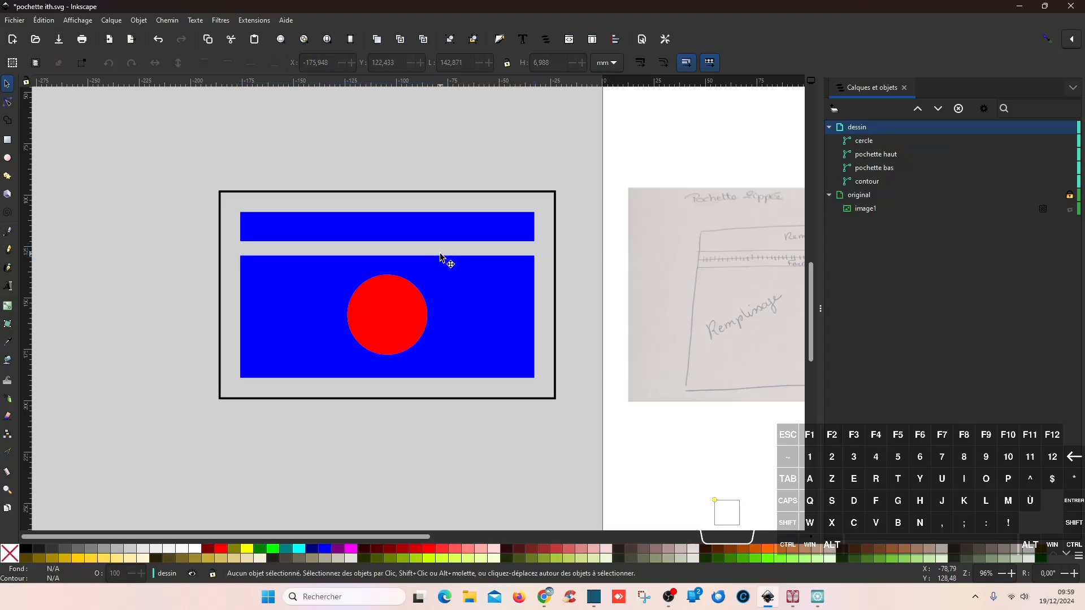
click(413, 308)
key(Delete)
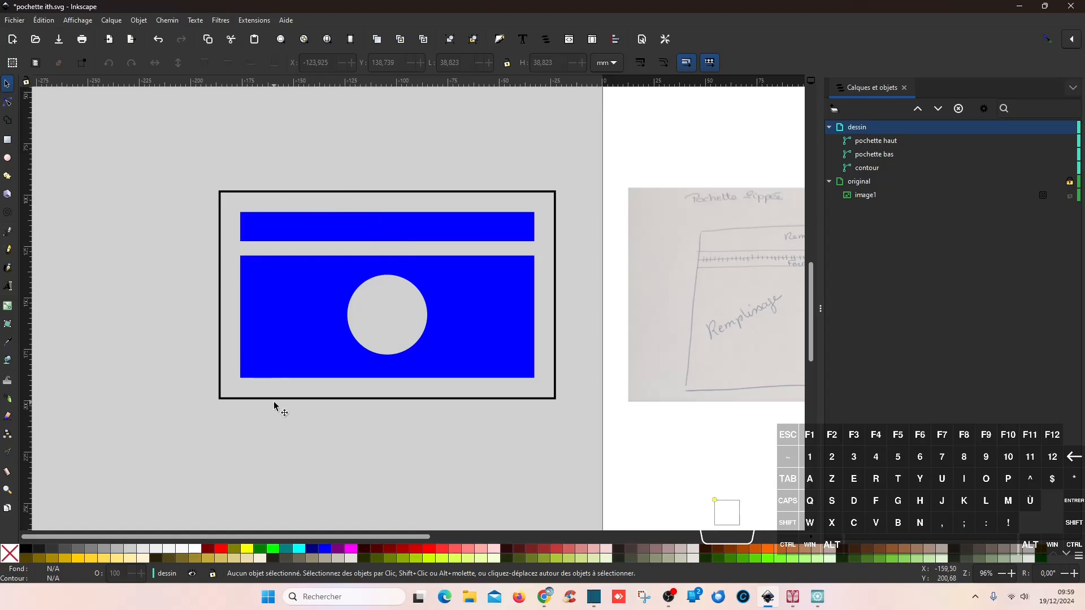
click(58, 39)
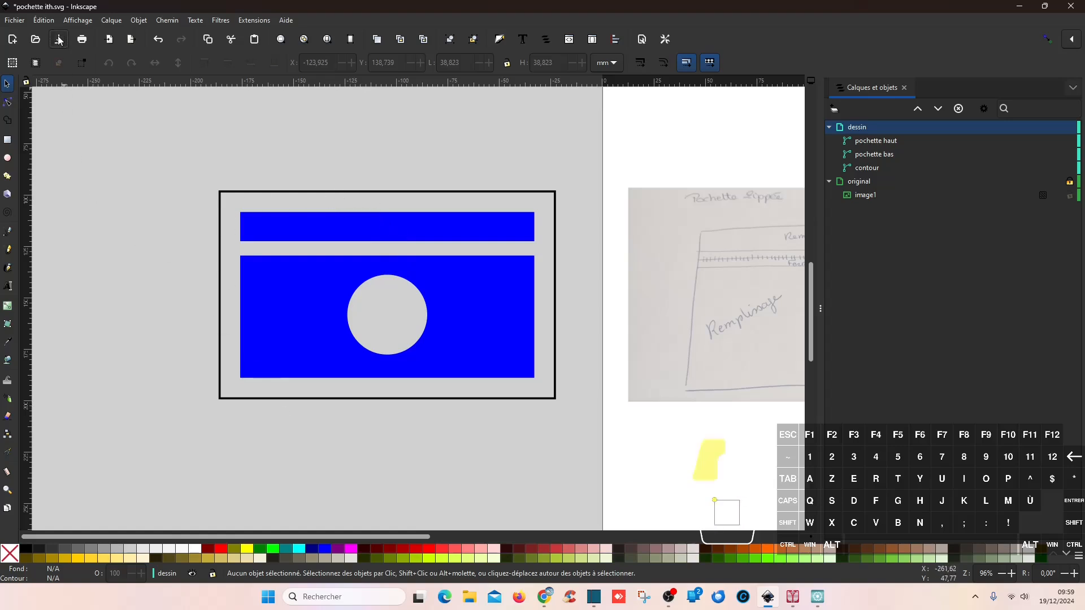
Scale the remaining pouch artwork proportionally to a width of 200 mm, and save the document
drag(159, 160, 585, 443)
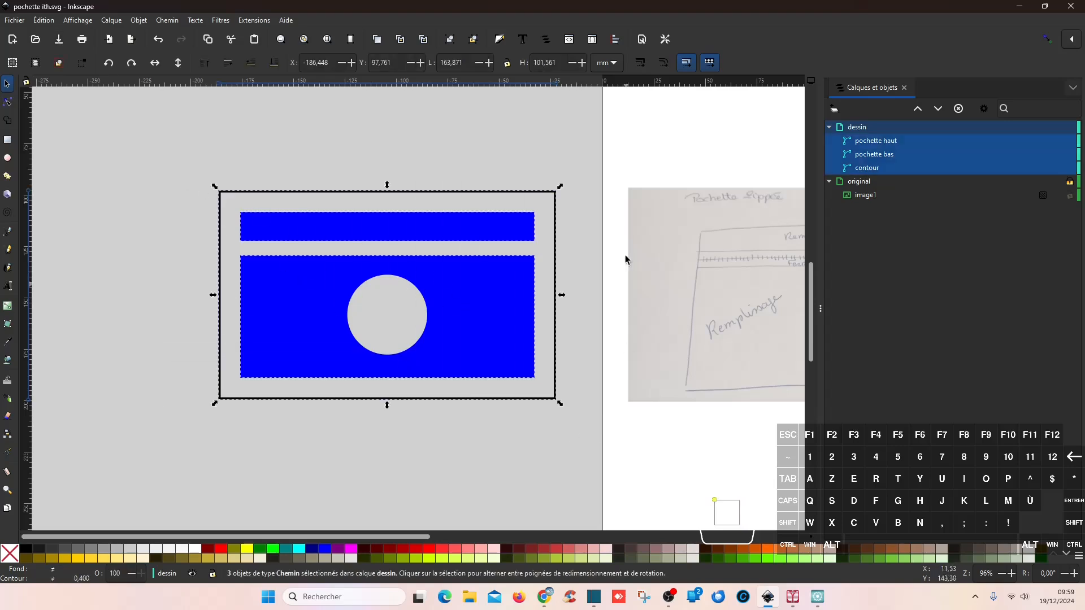
click(507, 63)
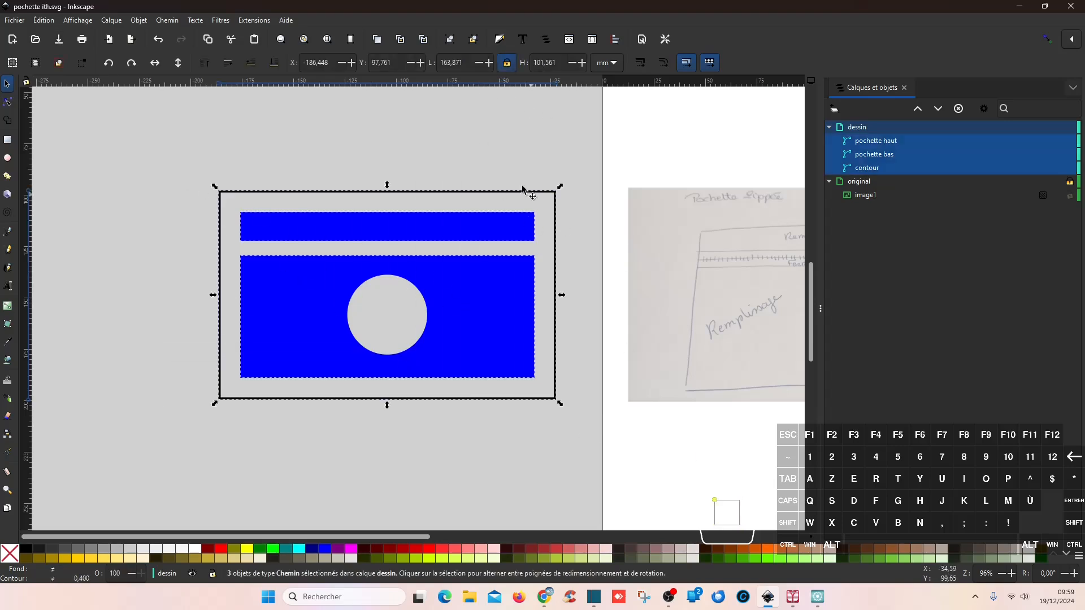
triple_click(463, 63)
text(200)
key(Return)
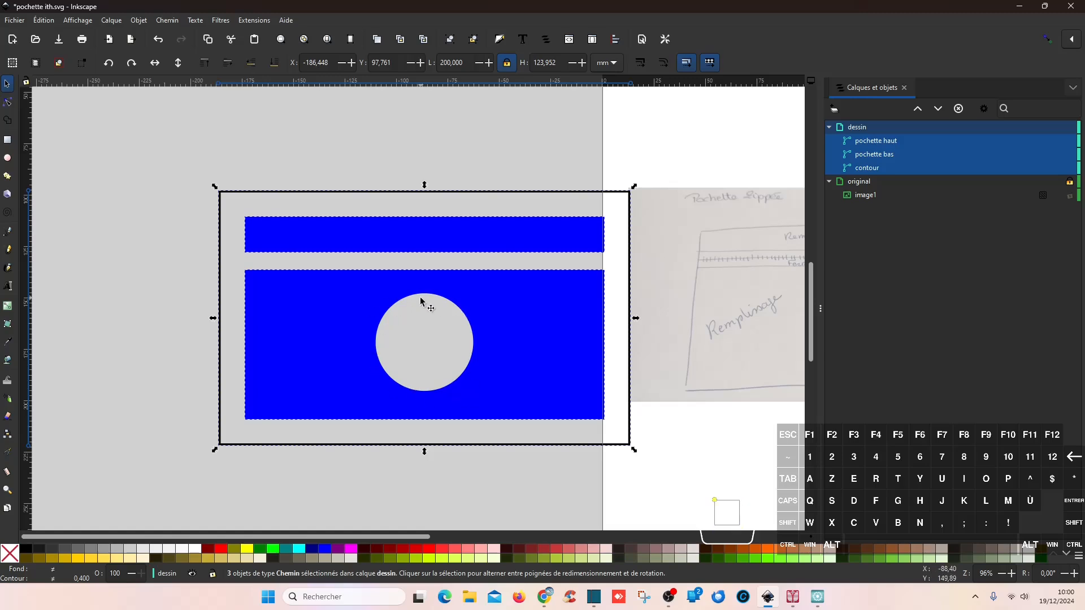
click(58, 41)
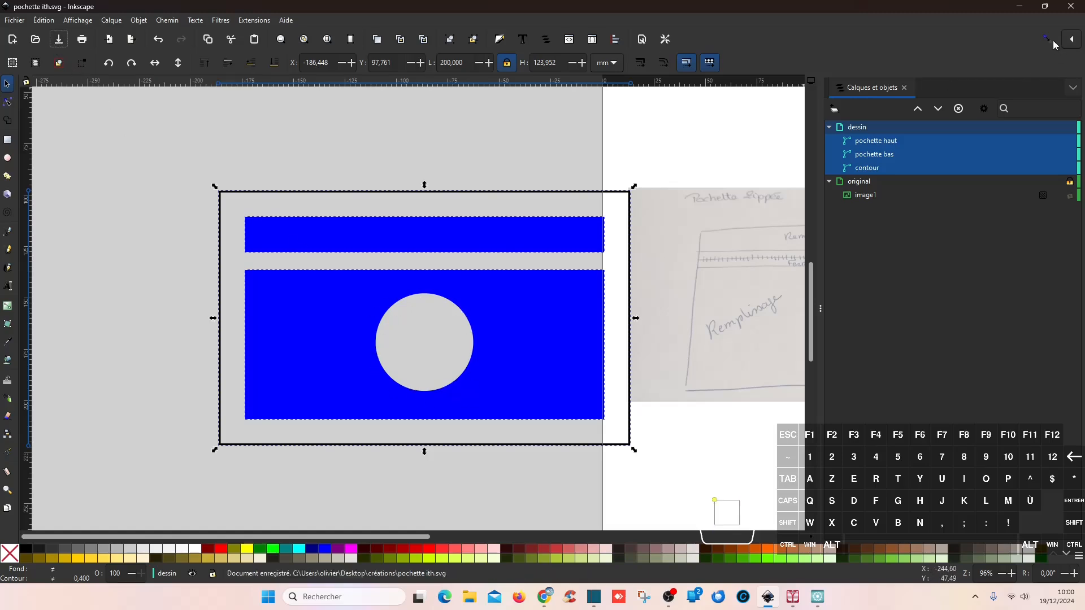
Switch to Artistic Digitizer and open the recent file "pochette ith.svg"
click(1021, 7)
click(818, 597)
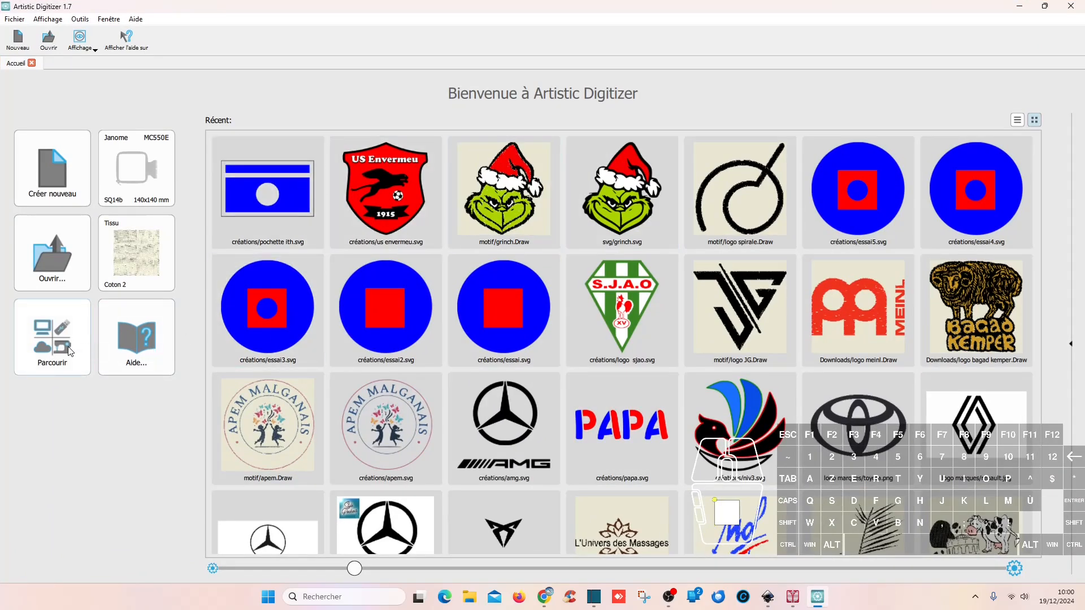
click(268, 213)
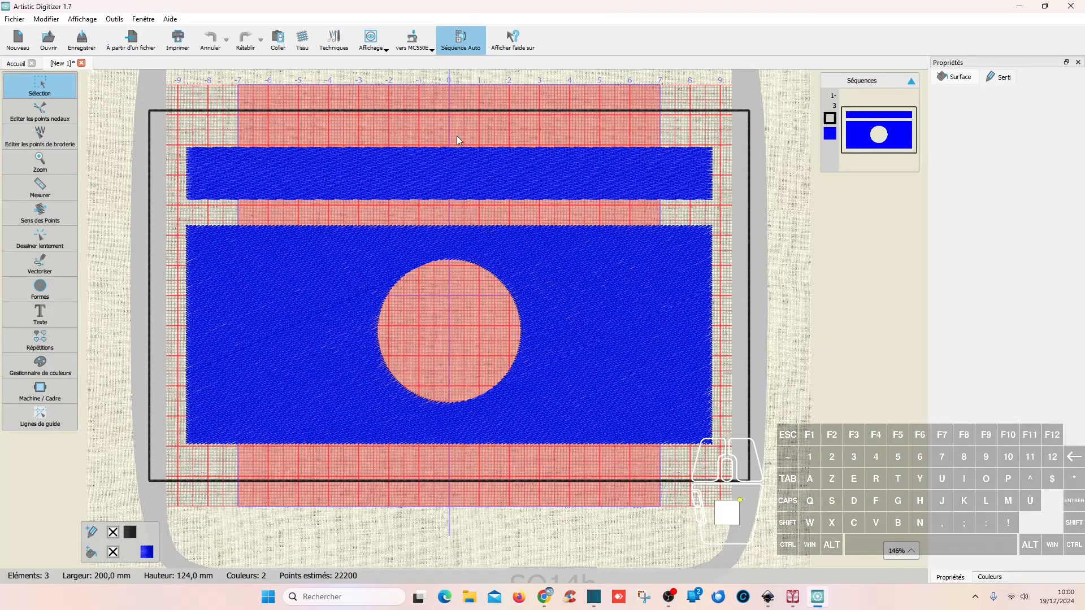
Change the Janome MC550E hoop to the SQ20b frame of 200x200 mm
click(413, 41)
click(447, 87)
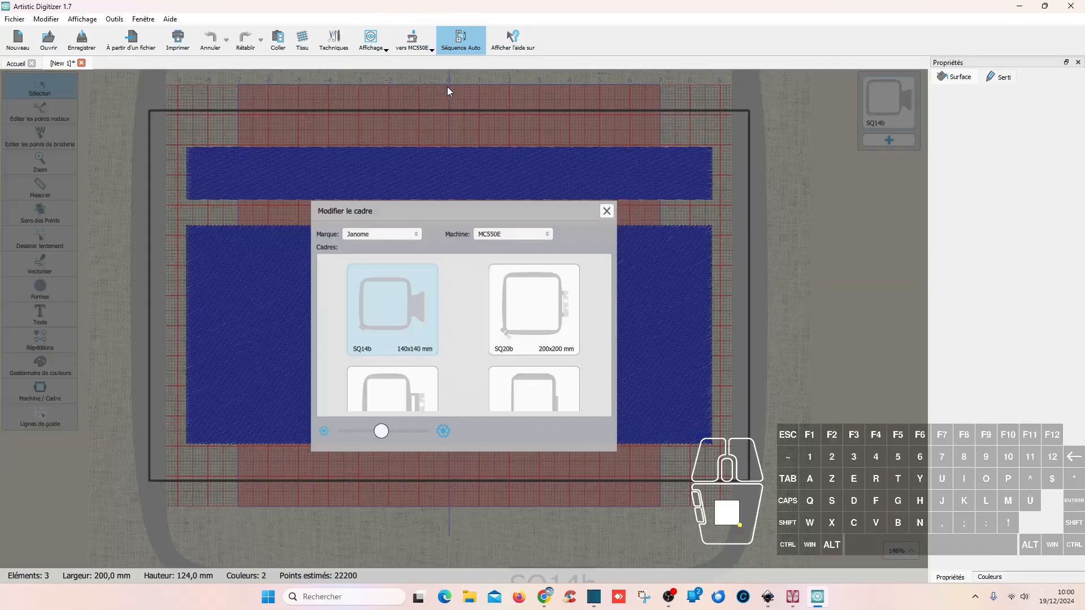
double_click(534, 328)
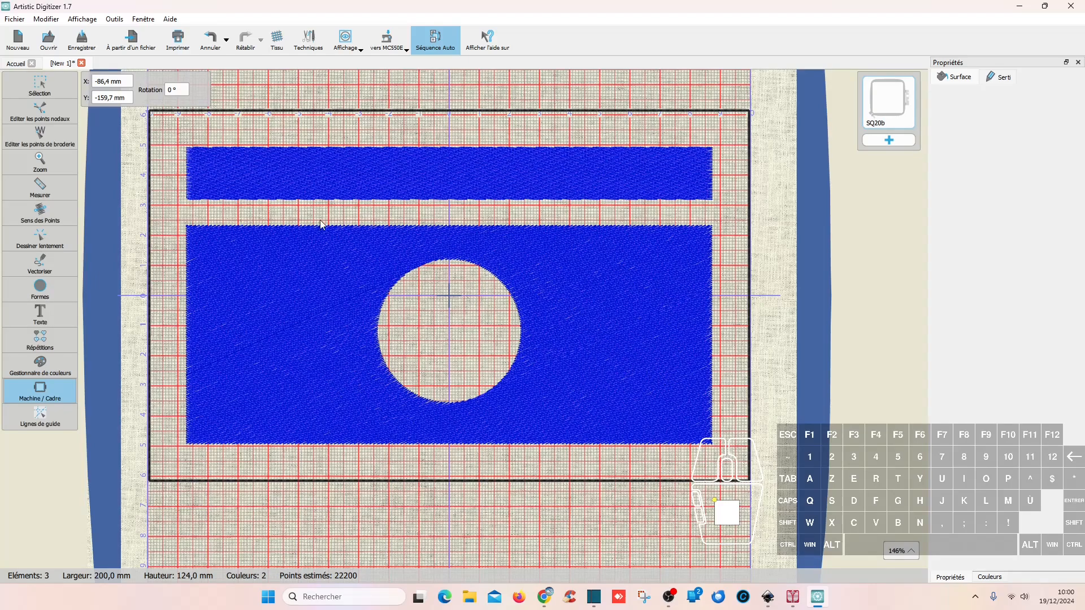
Examine the stitch properties of the upper blue band and the black outer contour, and deselect them
click(61, 84)
click(593, 196)
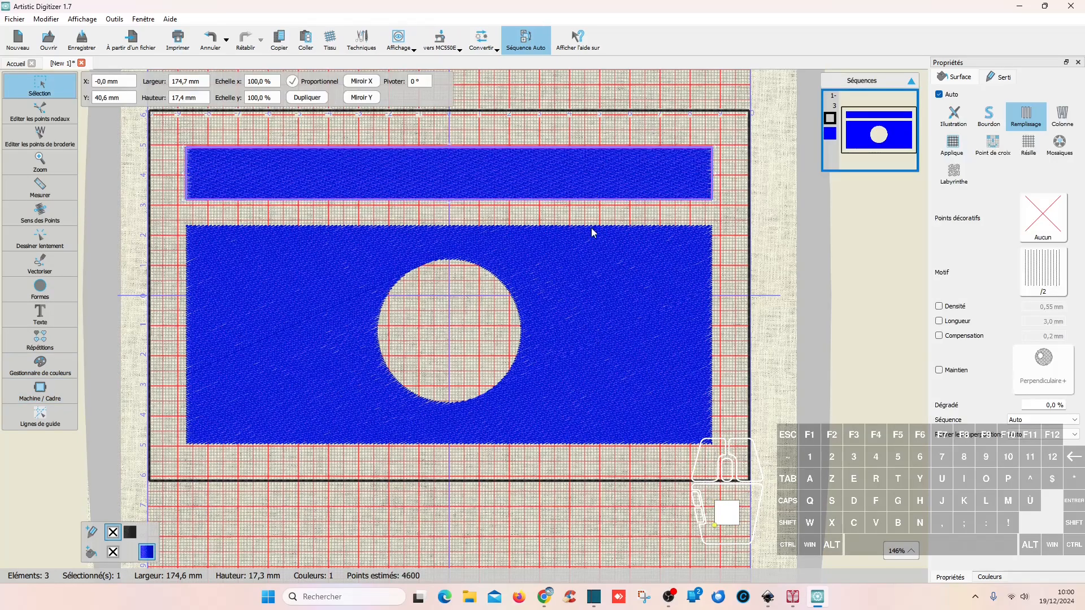
click(729, 188)
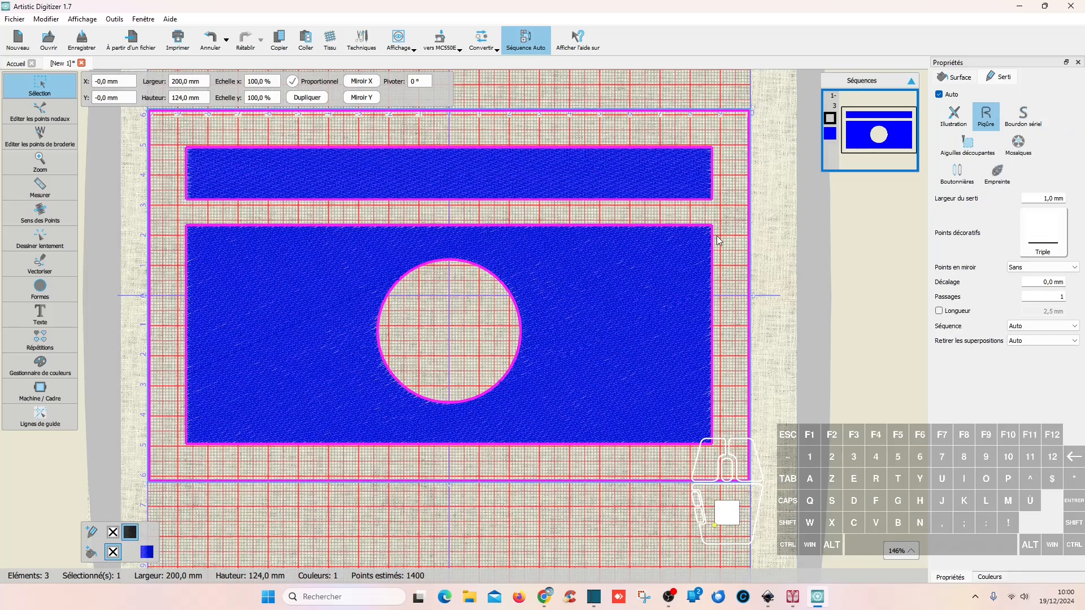
click(793, 337)
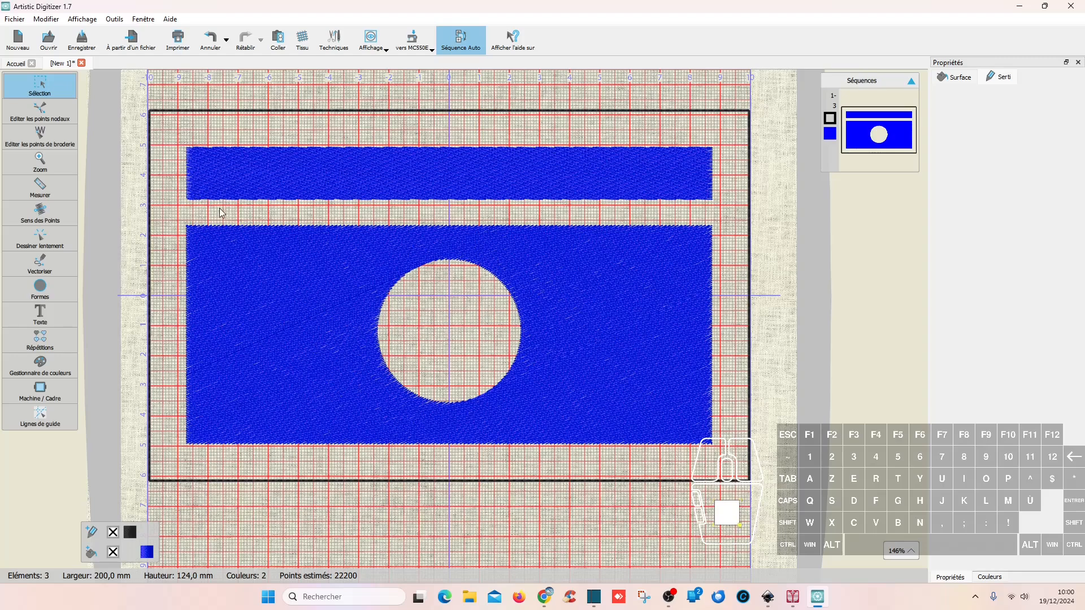
Switch to Inkscape and undo the scaling and the cut-outs until the red circle and green zipper band are restored
click(768, 597)
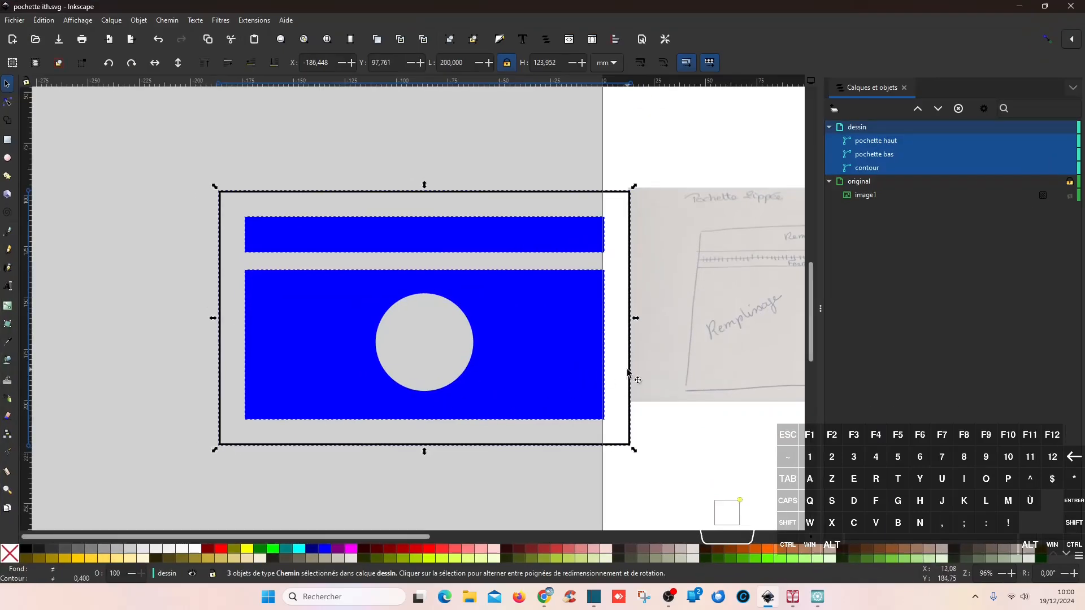
click(694, 366)
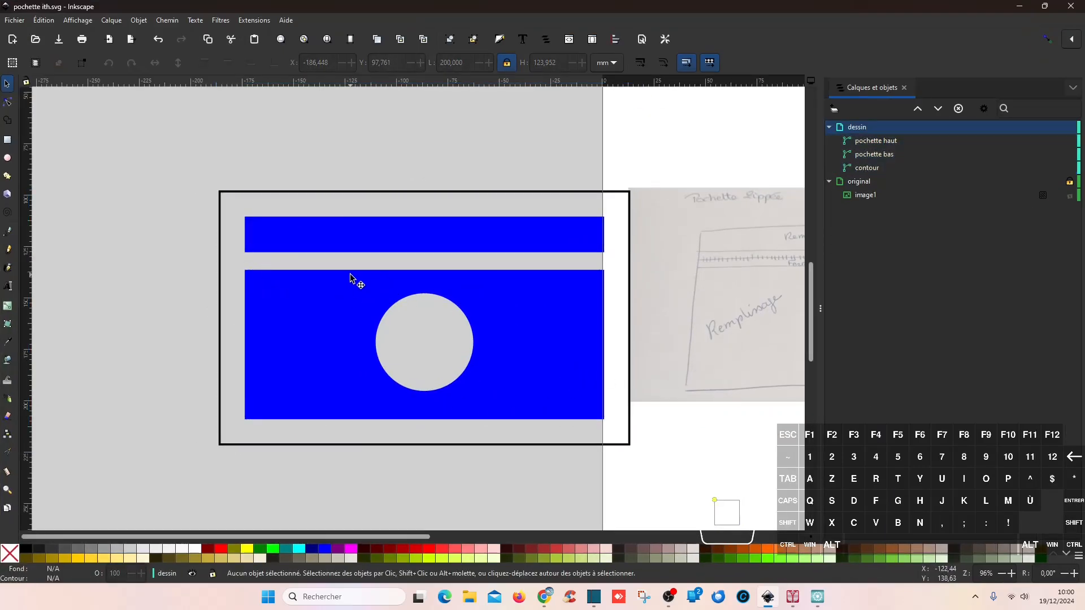
click(157, 43)
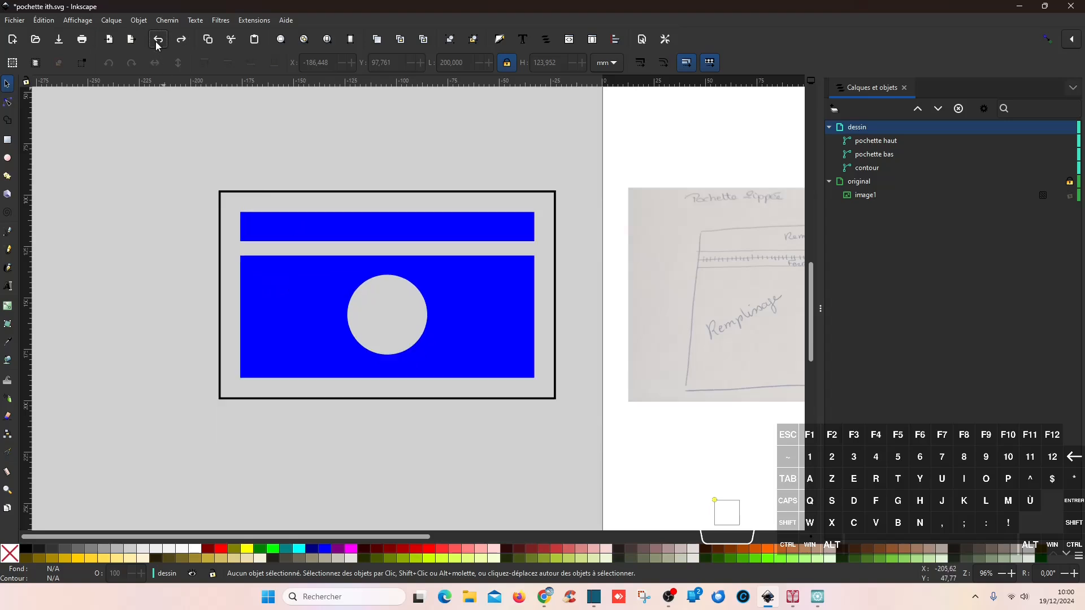
click(157, 44)
click(158, 44)
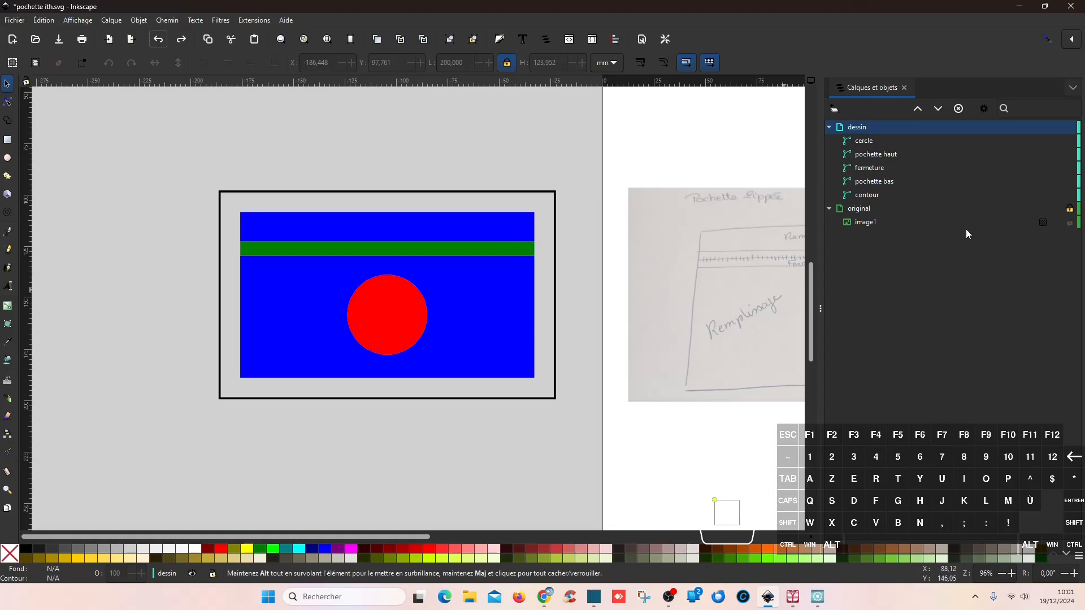
Unite the "cercle", "pochette haut", "fermeture" and "pochette bas" paths into a single shape
click(881, 141)
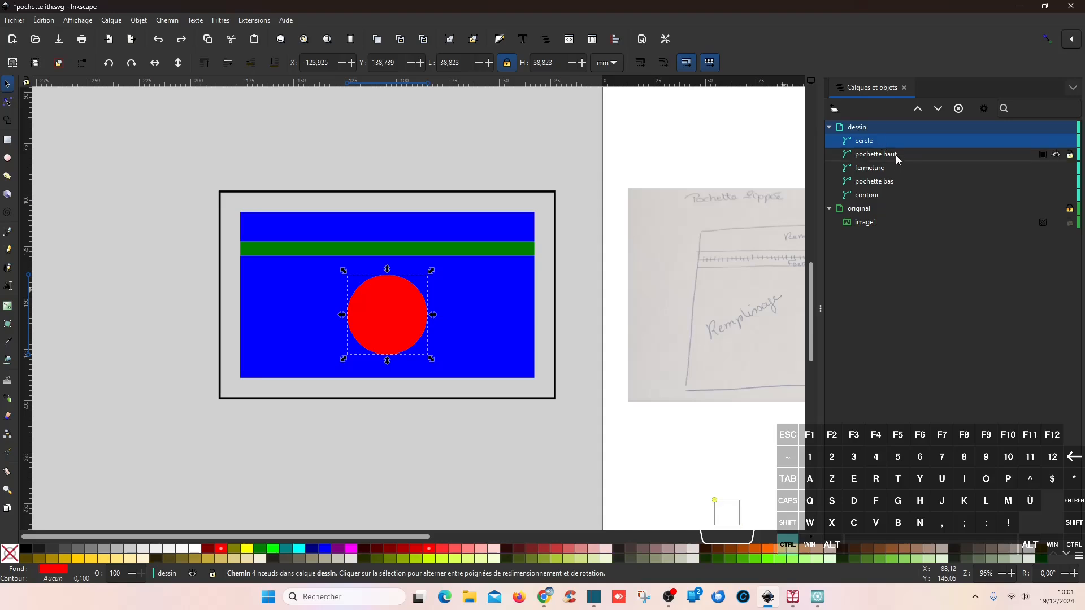
ctrl+click(896, 155)
ctrl+click(874, 169)
ctrl+click(879, 182)
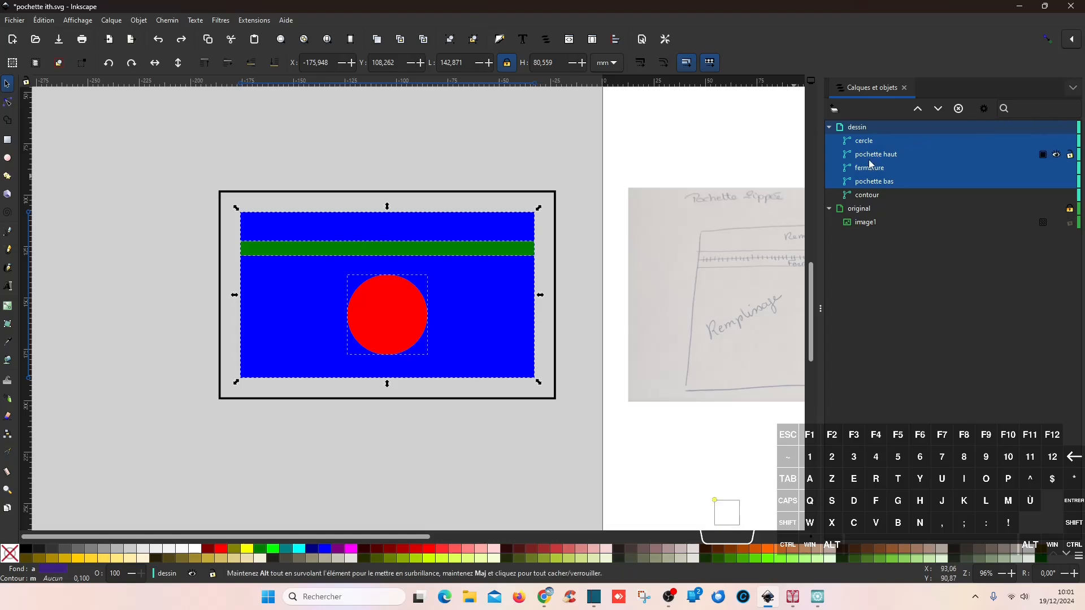
click(167, 21)
click(192, 80)
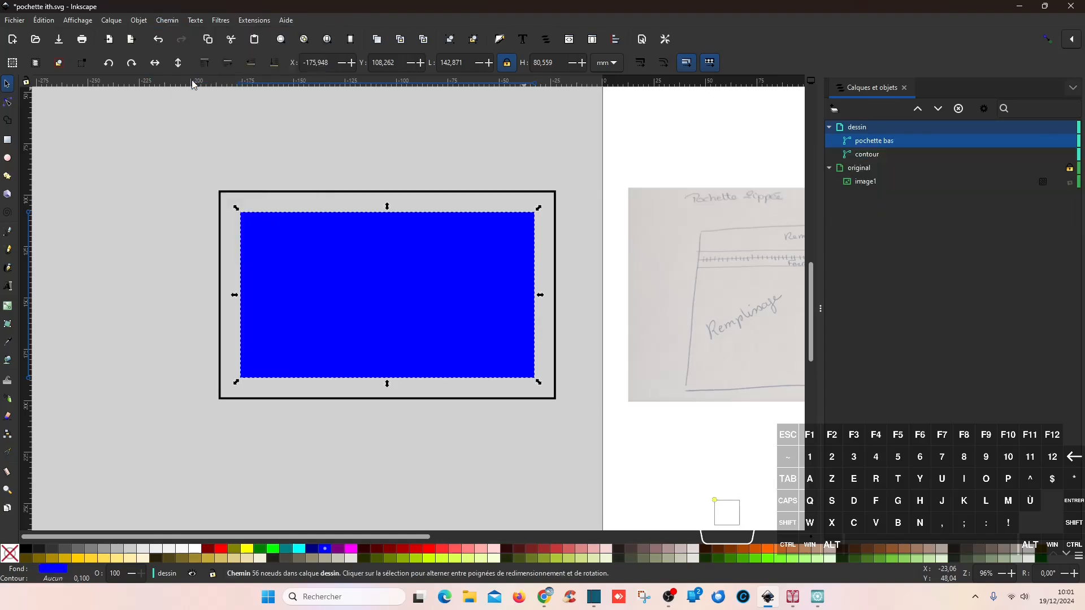
Save the document under the new name "pochette ith verso.svg" in the créations folder
click(15, 20)
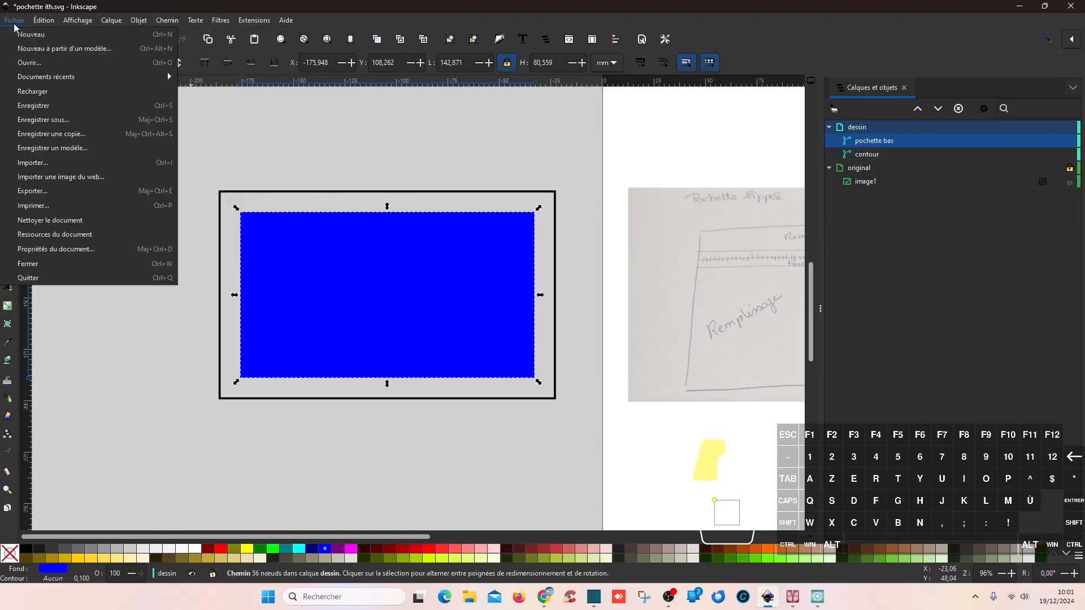
click(67, 120)
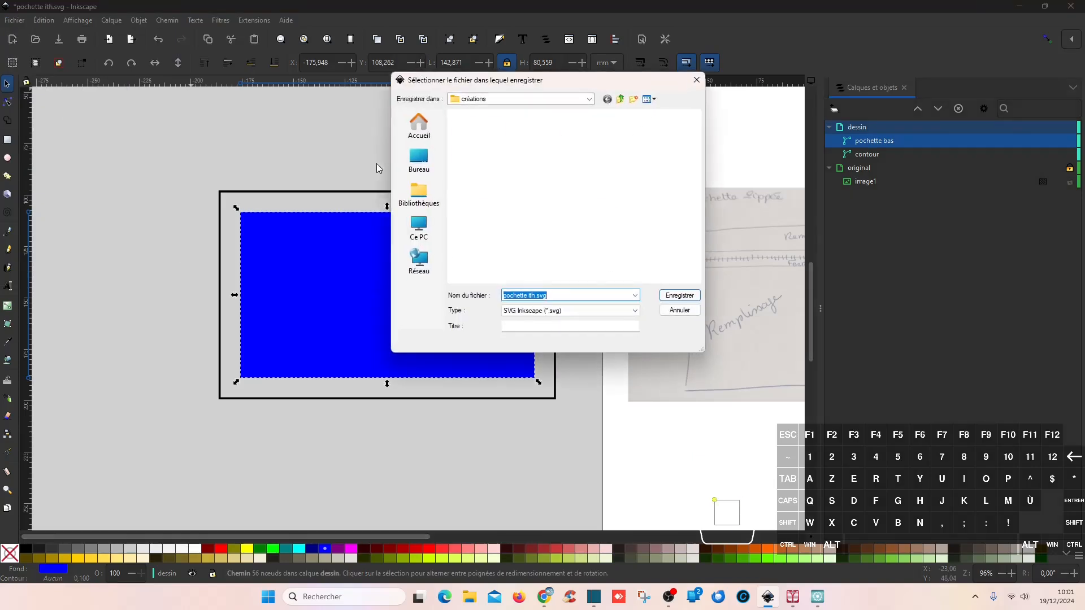
click(536, 296)
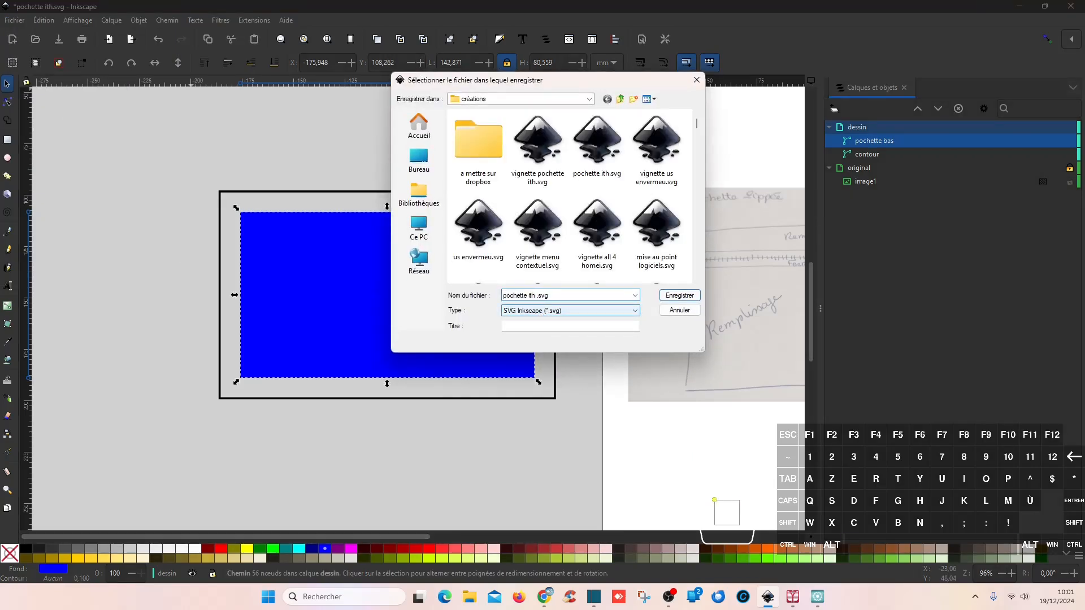
text(verso)
click(679, 296)
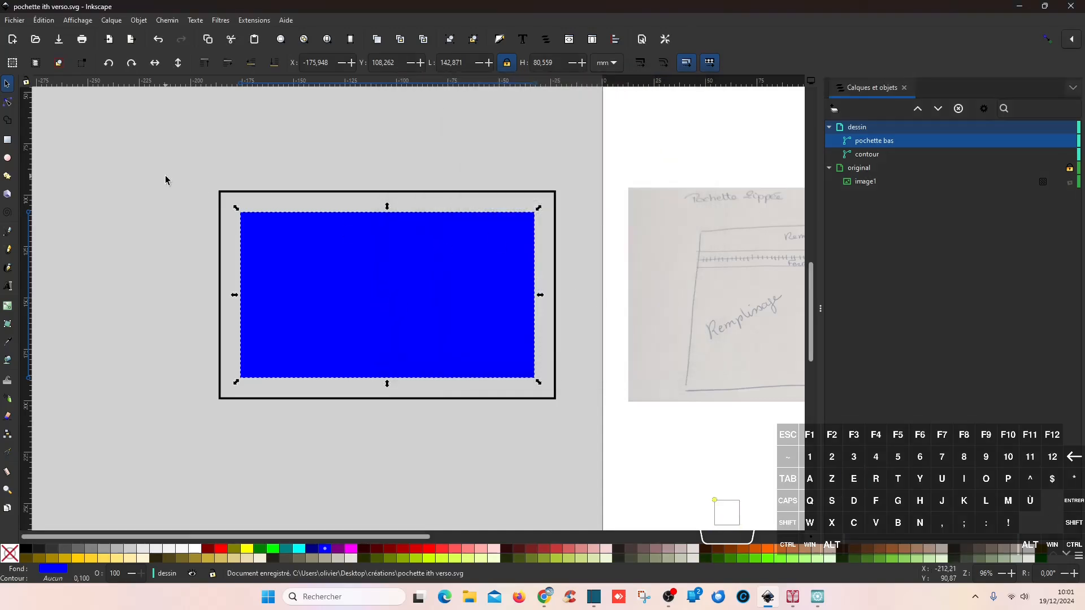
Scale the united blue rectangle and the contour together proportionally to a width of 200 mm, and save the document
drag(159, 153, 634, 451)
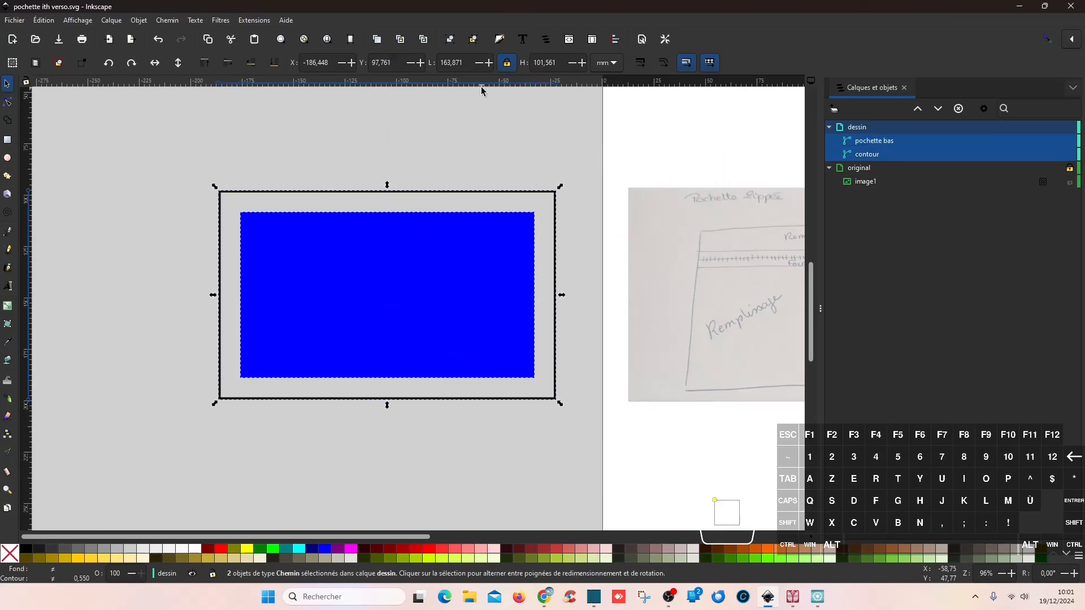
double_click(466, 63)
text(200)
key(Return)
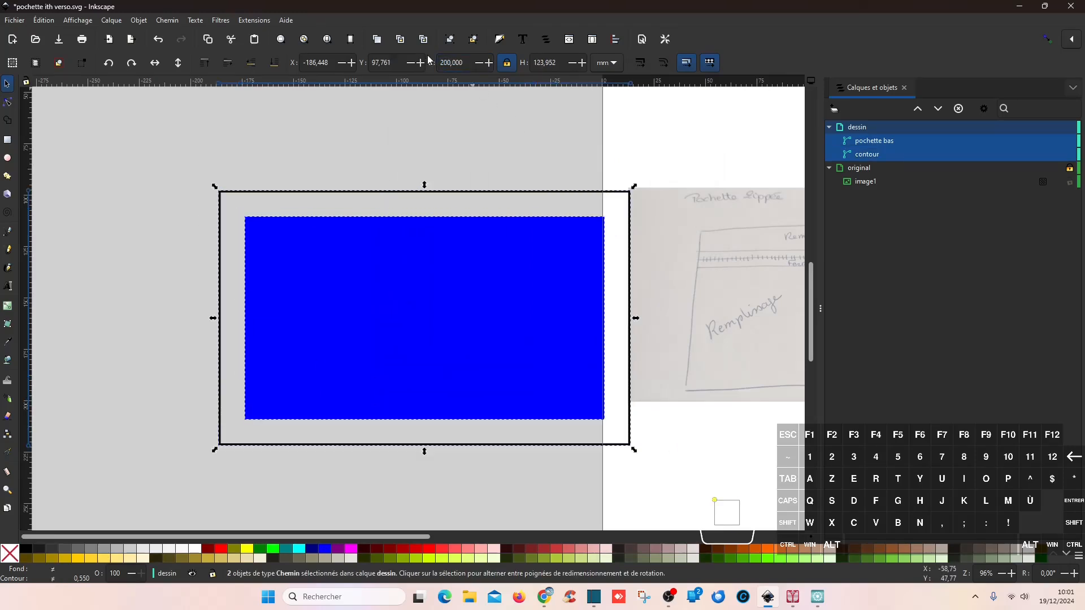
click(57, 42)
Switch to Artistic Digitizer and open "pochette ith verso.svg" from the créations folder as a new design
click(1021, 6)
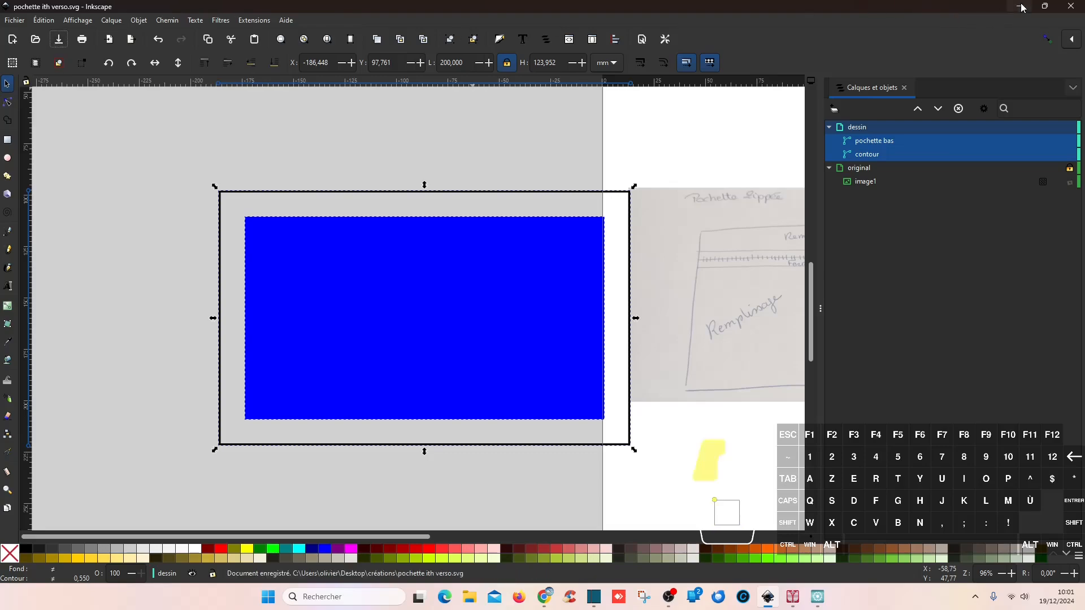
scroll(521, 242, down, 2)
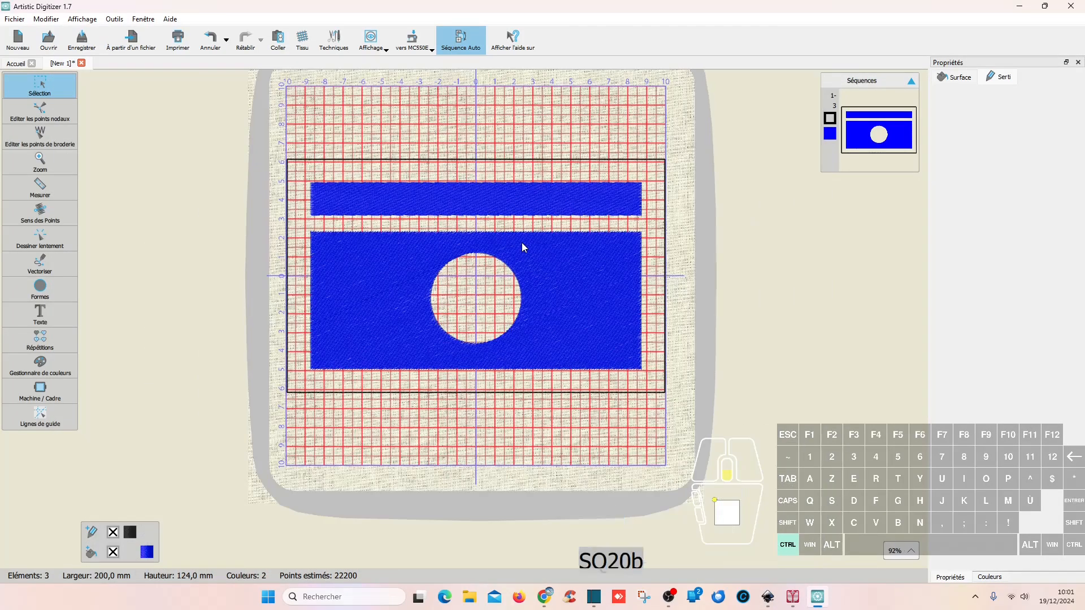
click(22, 63)
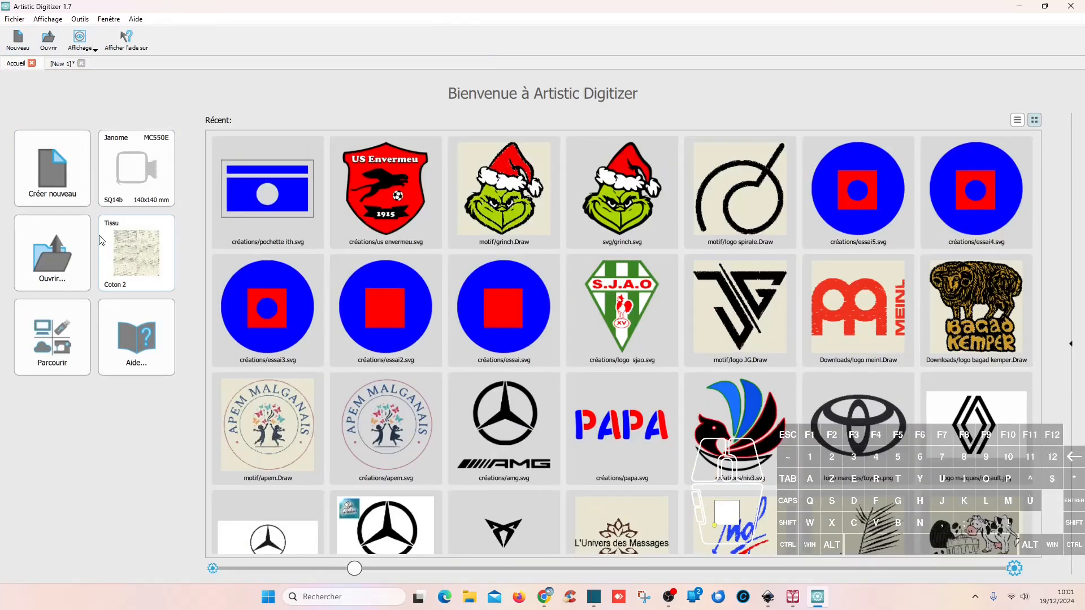
click(51, 251)
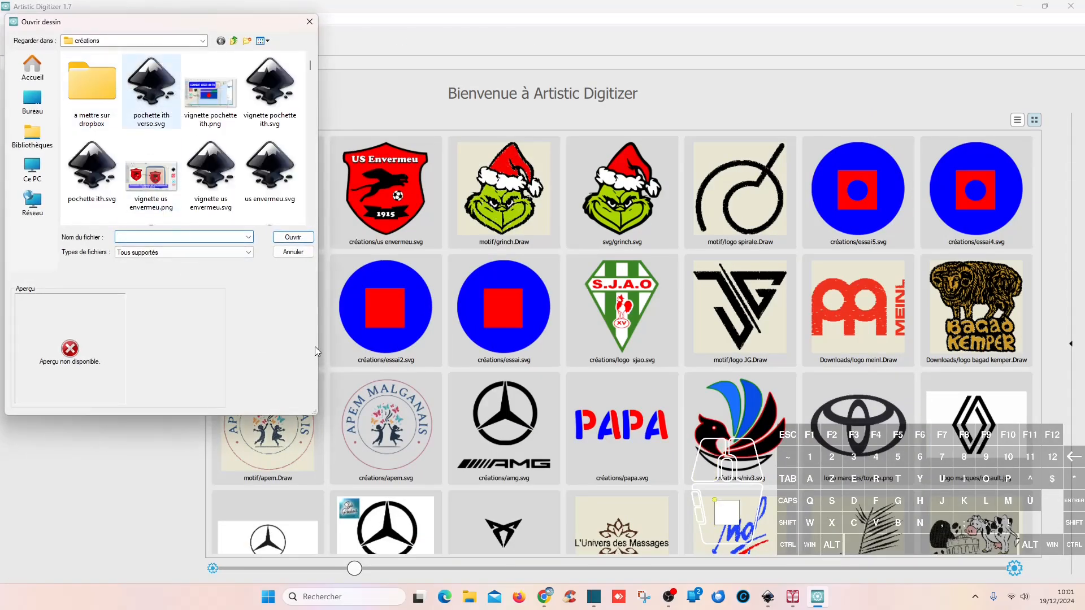
double_click(153, 85)
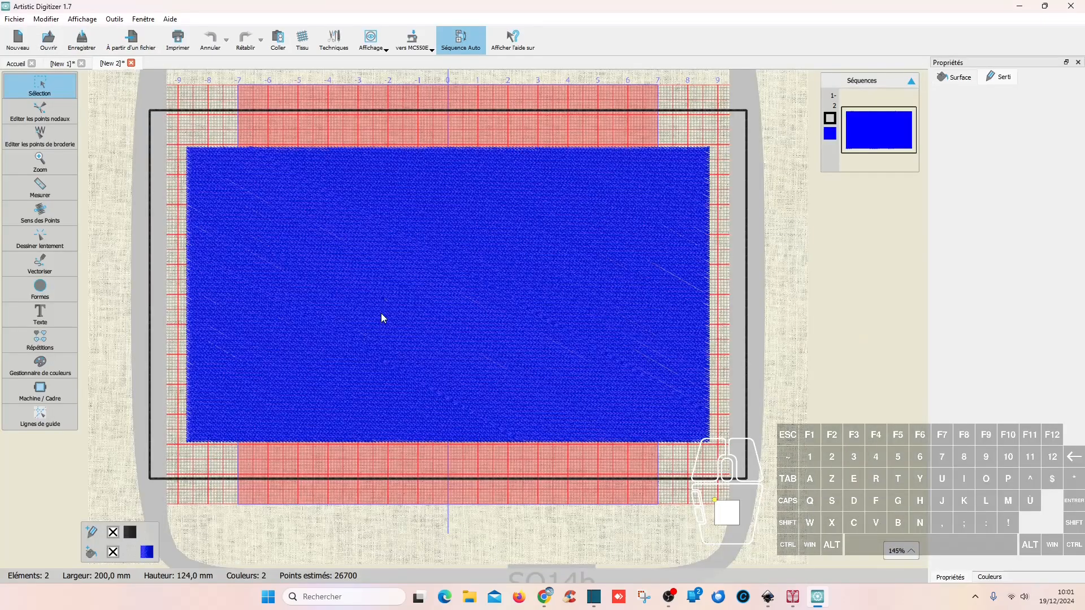
Change the verso design's hoop to the SQ20b frame of 200x200 mm and return to object selection
click(413, 40)
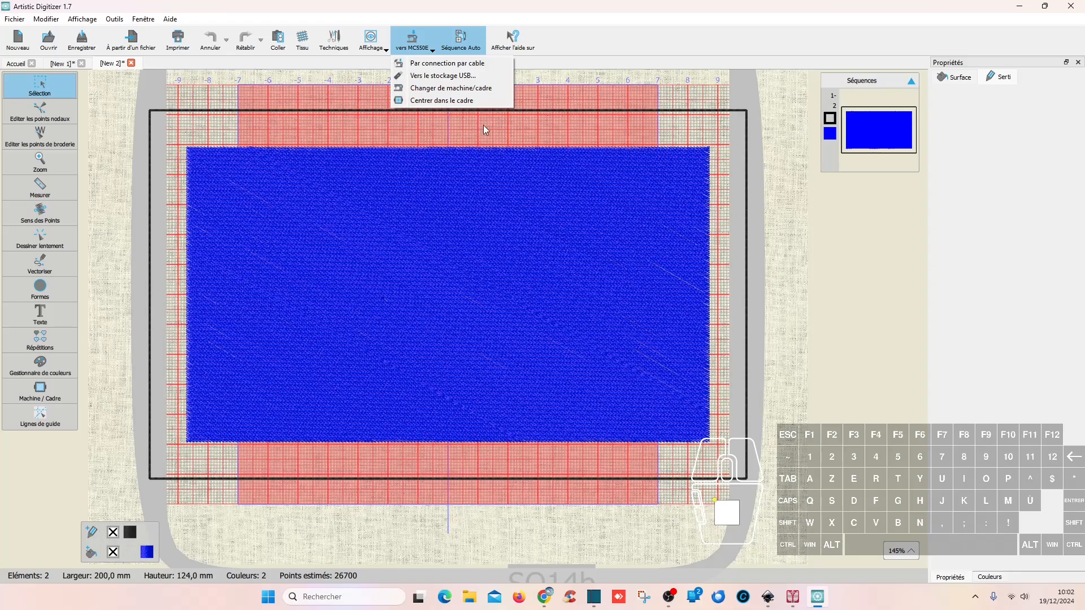
click(460, 88)
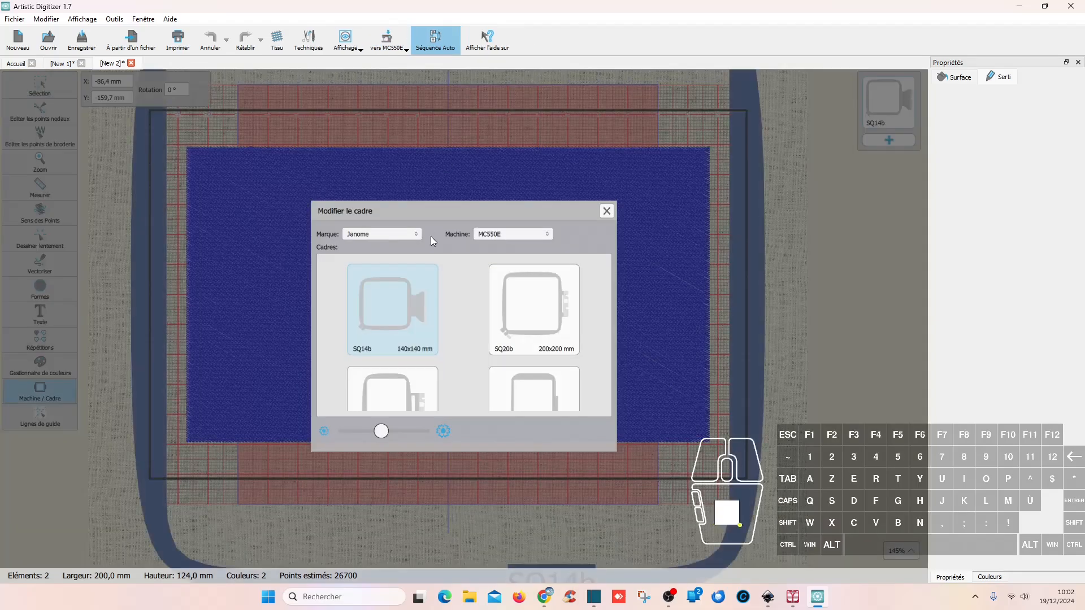
double_click(532, 334)
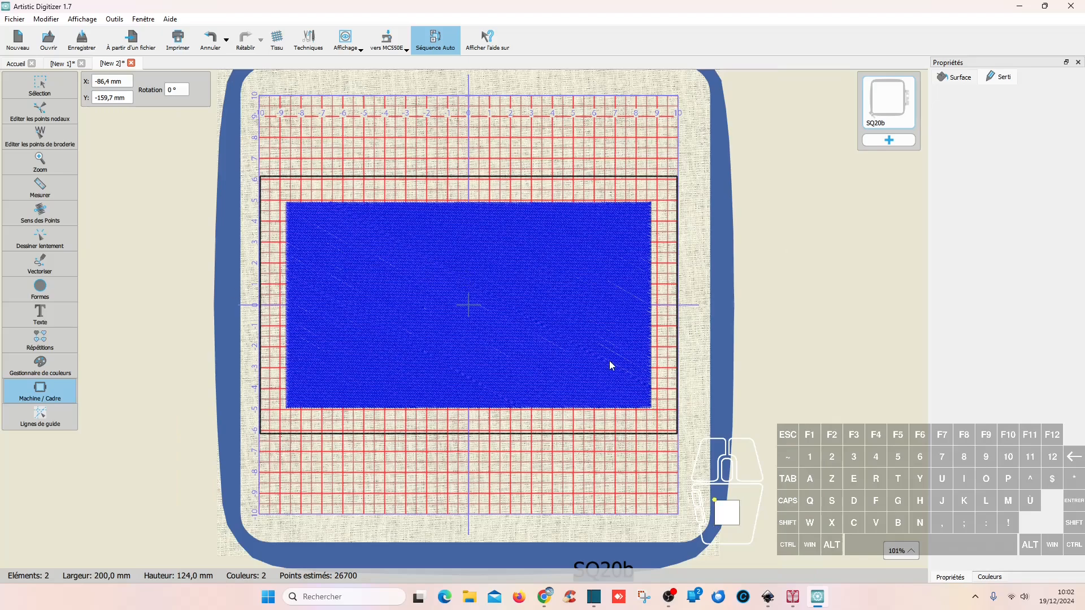
click(51, 89)
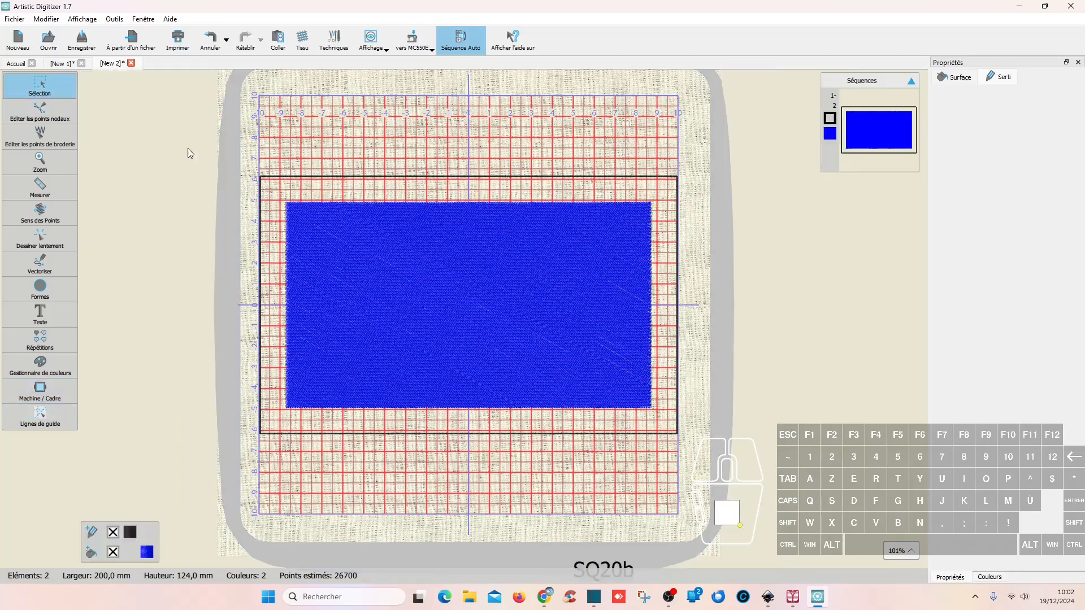
Compare the stitch properties and size of the outer contour in the verso and front designs, and deselect it
click(322, 178)
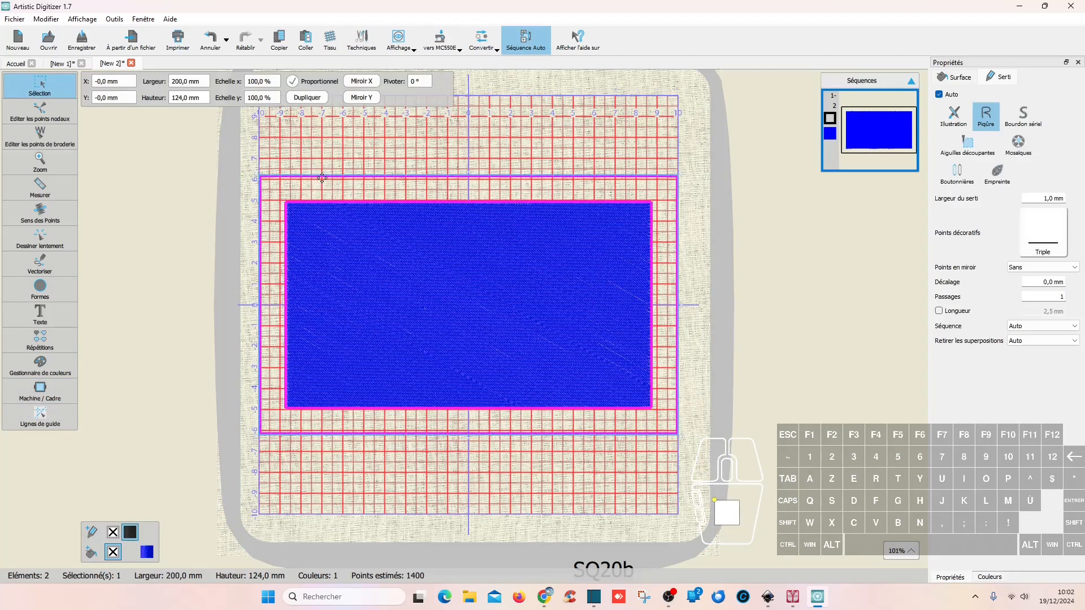
click(62, 63)
click(370, 160)
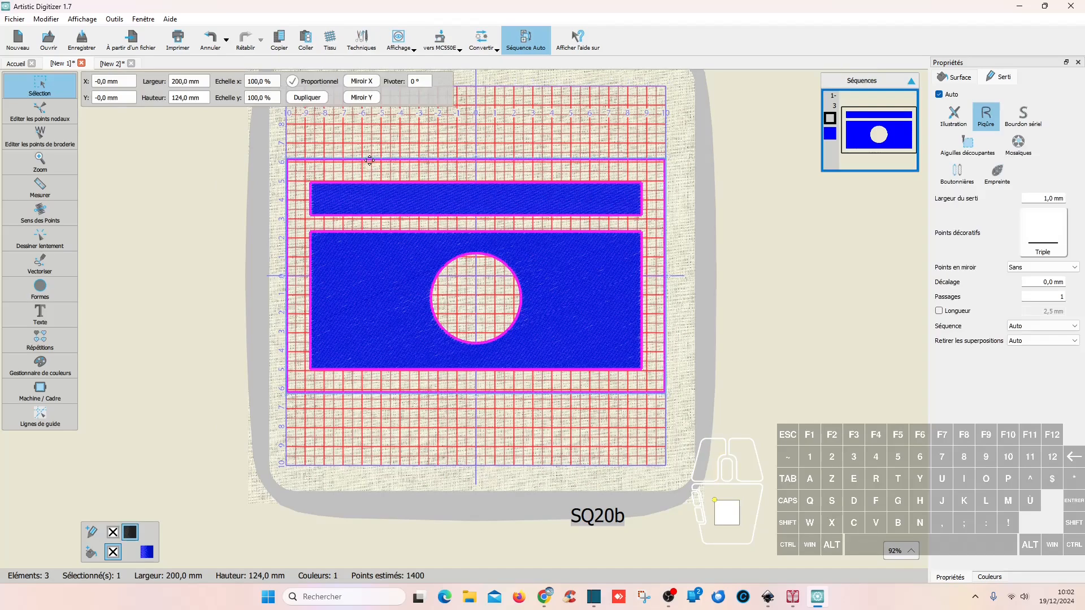
click(682, 322)
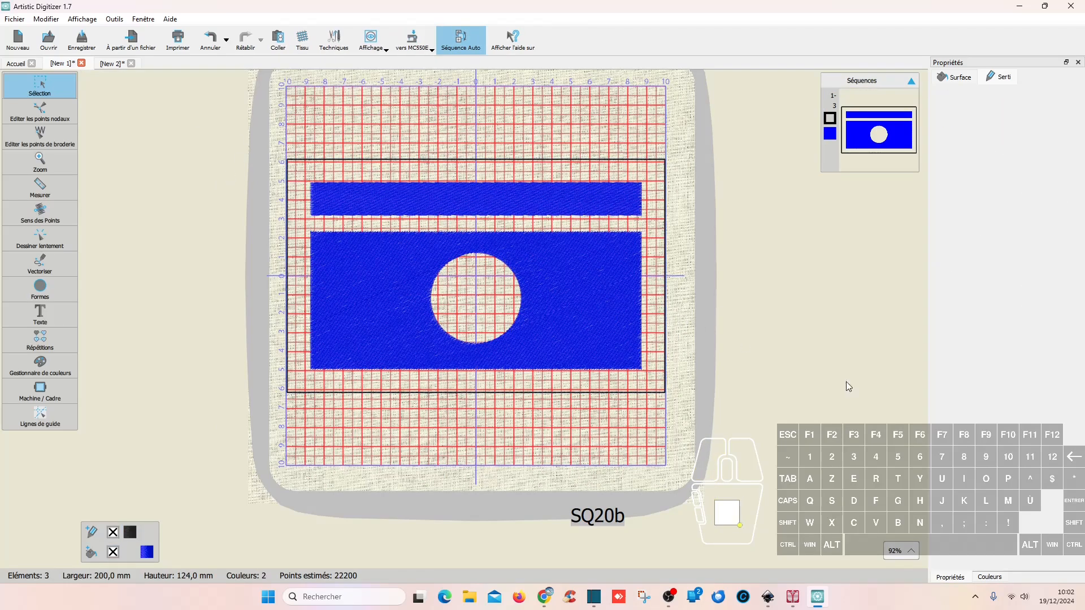